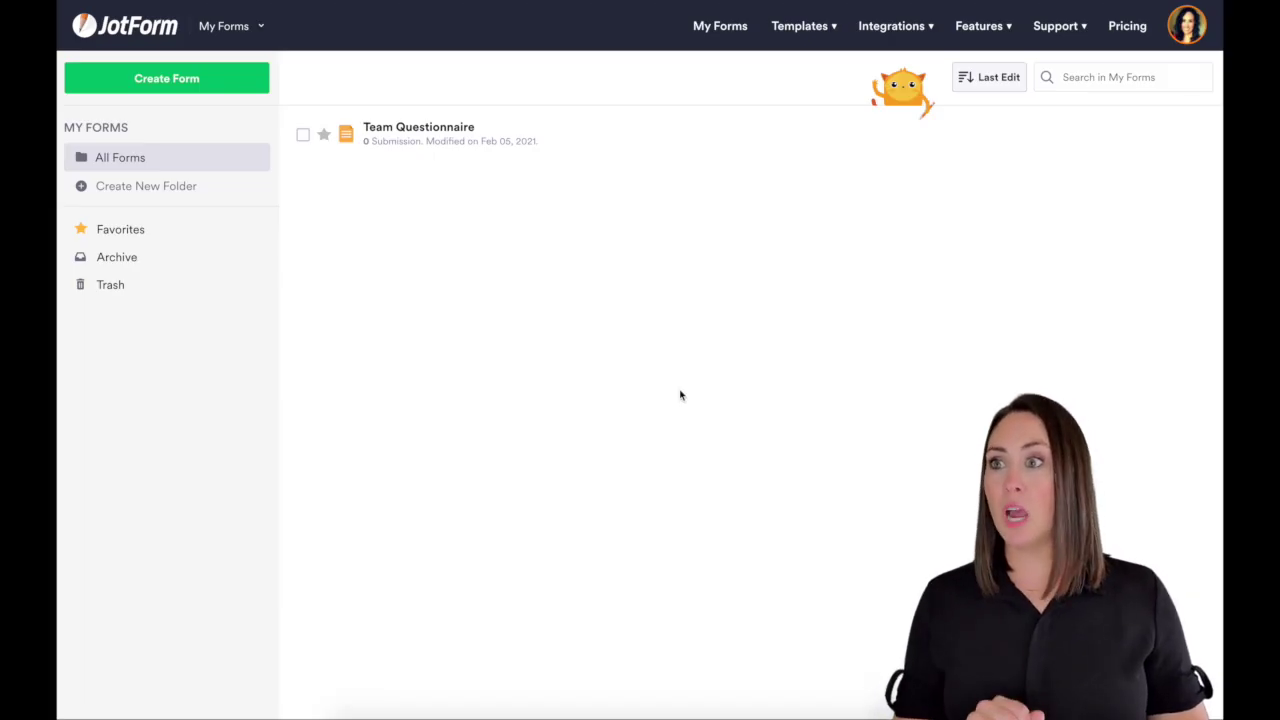
# Create a new form from scratch using the Classic Form layout.
pyautogui.click(160, 80)
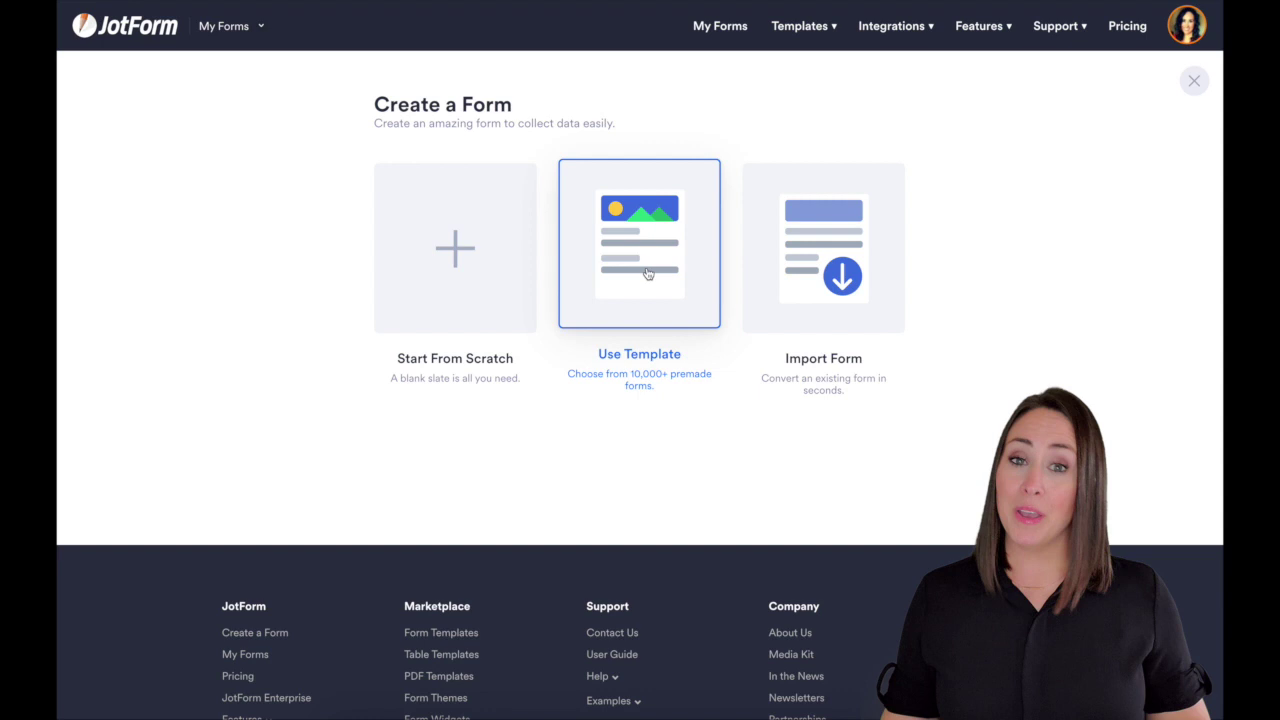
pyautogui.click(491, 254)
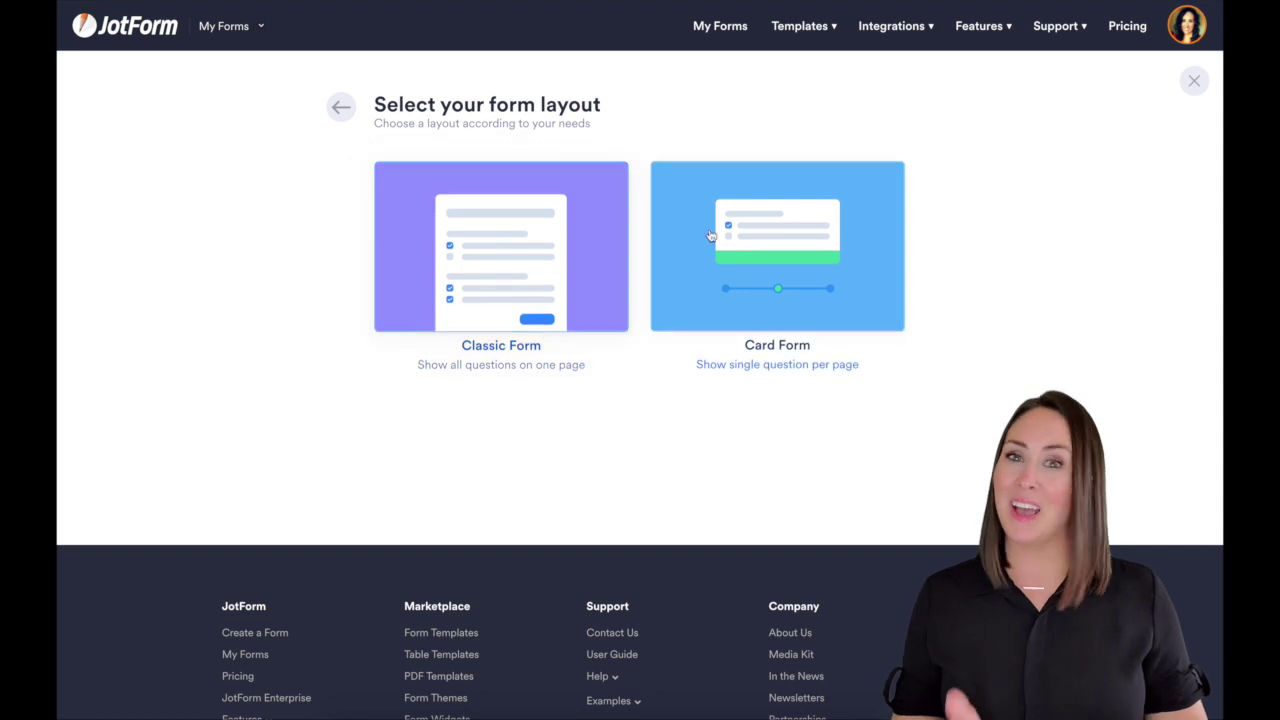
pyautogui.click(551, 269)
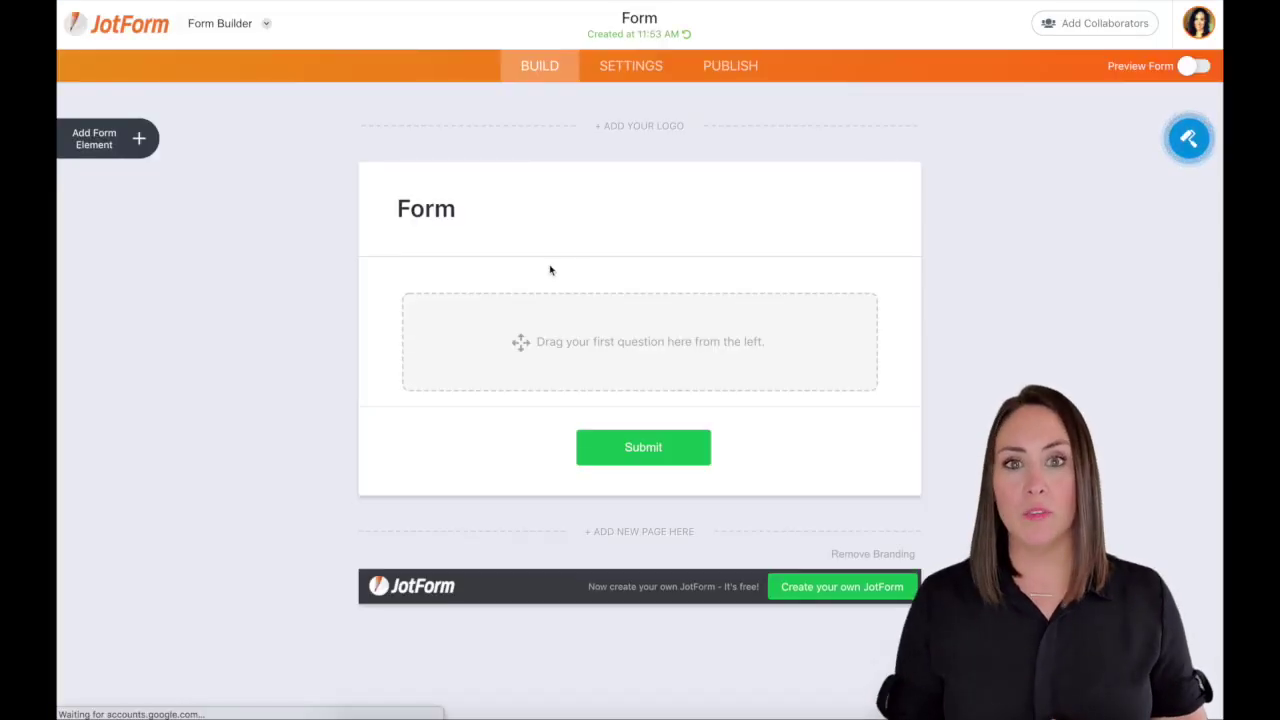
# Delete the default form heading and add a Full Name field above the Submit button.
pyautogui.click(504, 209)
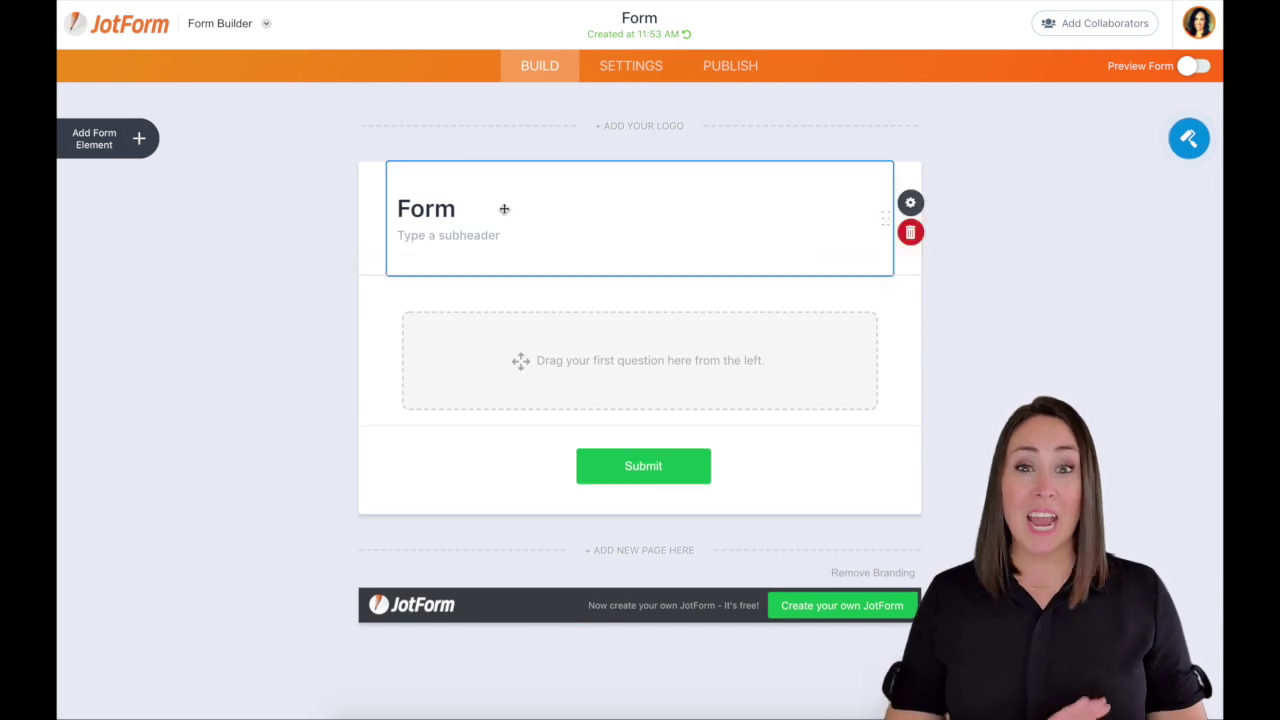
pyautogui.click(912, 236)
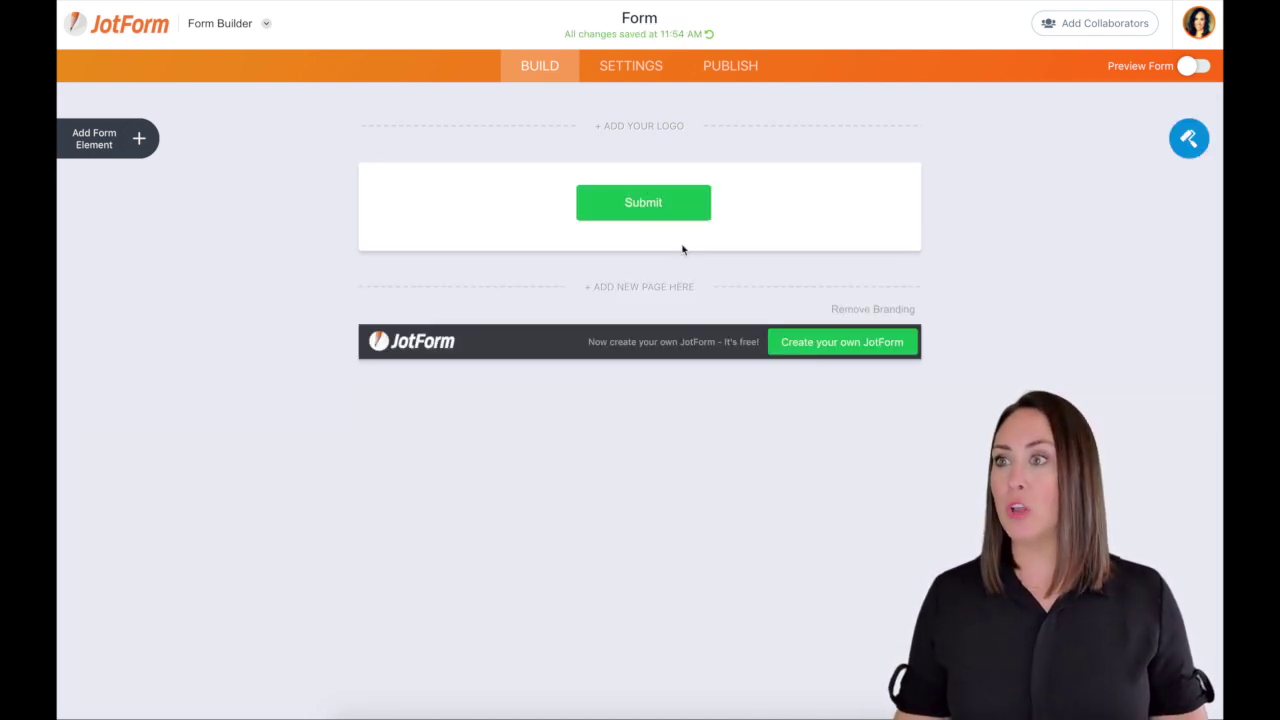
pyautogui.click(123, 144)
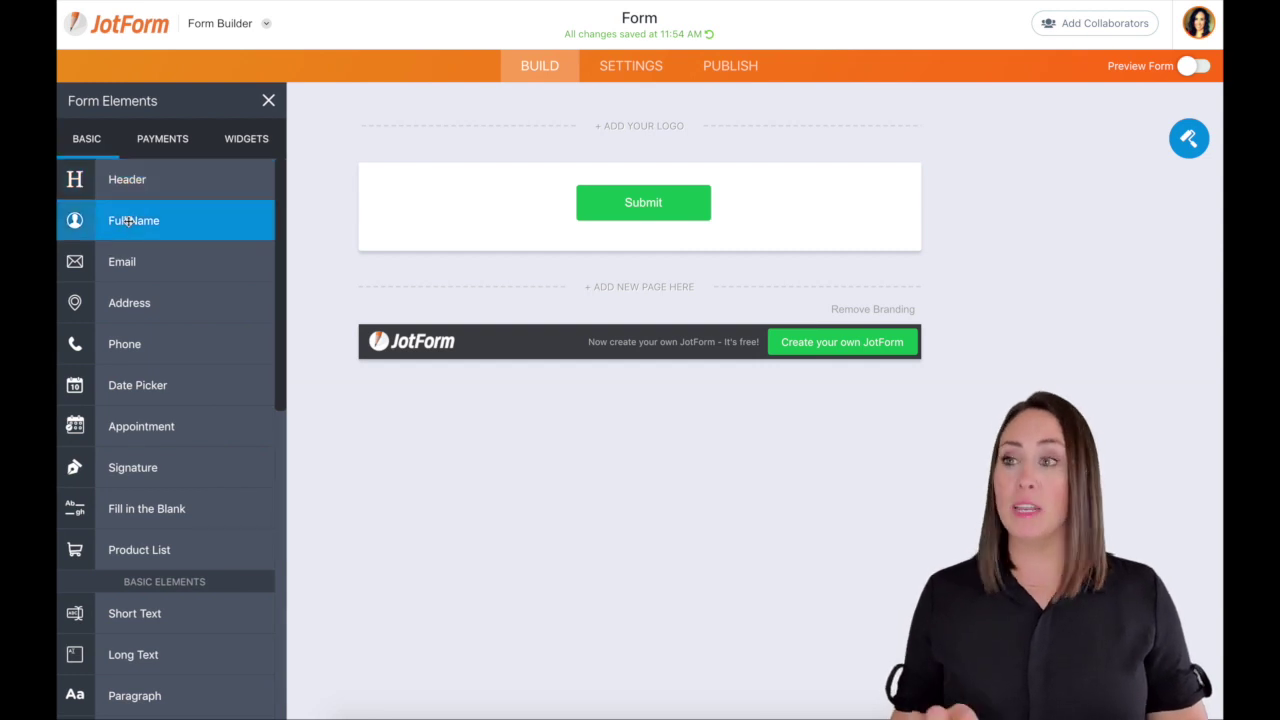
pyautogui.moveTo(130, 220); pyautogui.dragTo(604, 206)
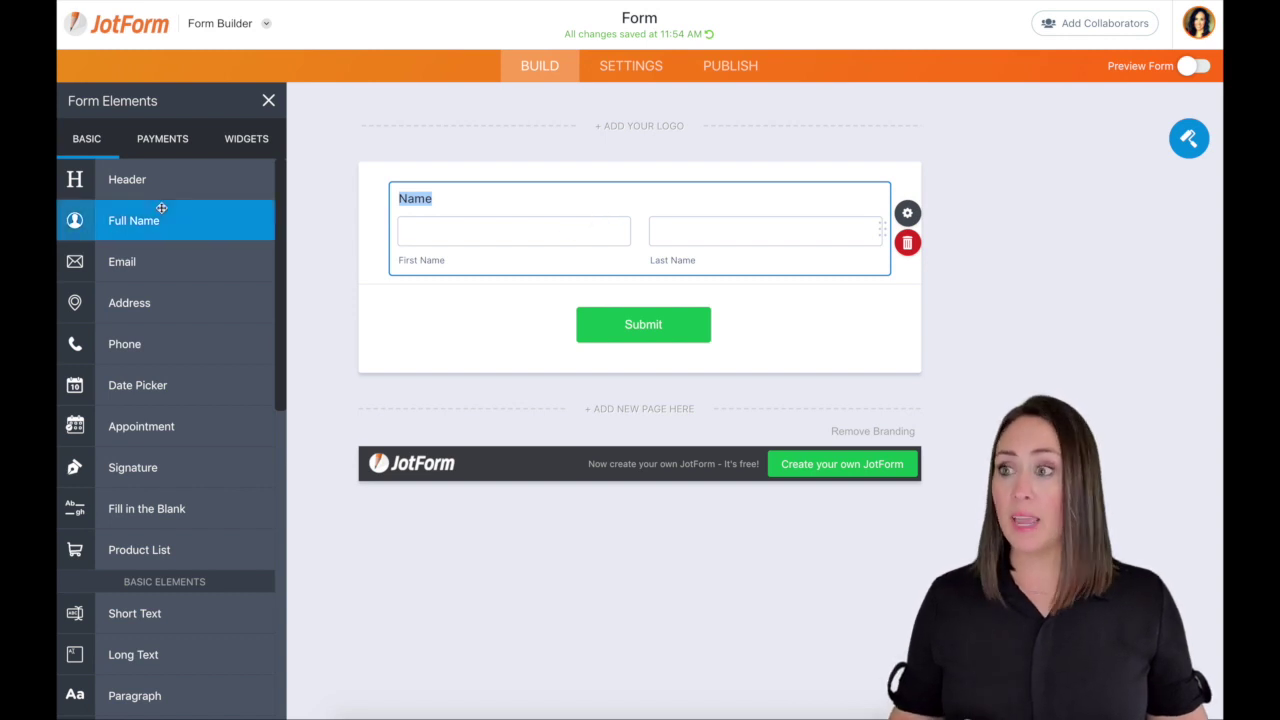
# Add a Multiple Text Fields widget below the name field with the fields Monthly Sales Goal, Monthly Team Sales Goal and Monthly Team Promotions Goal.
pyautogui.click(259, 143)
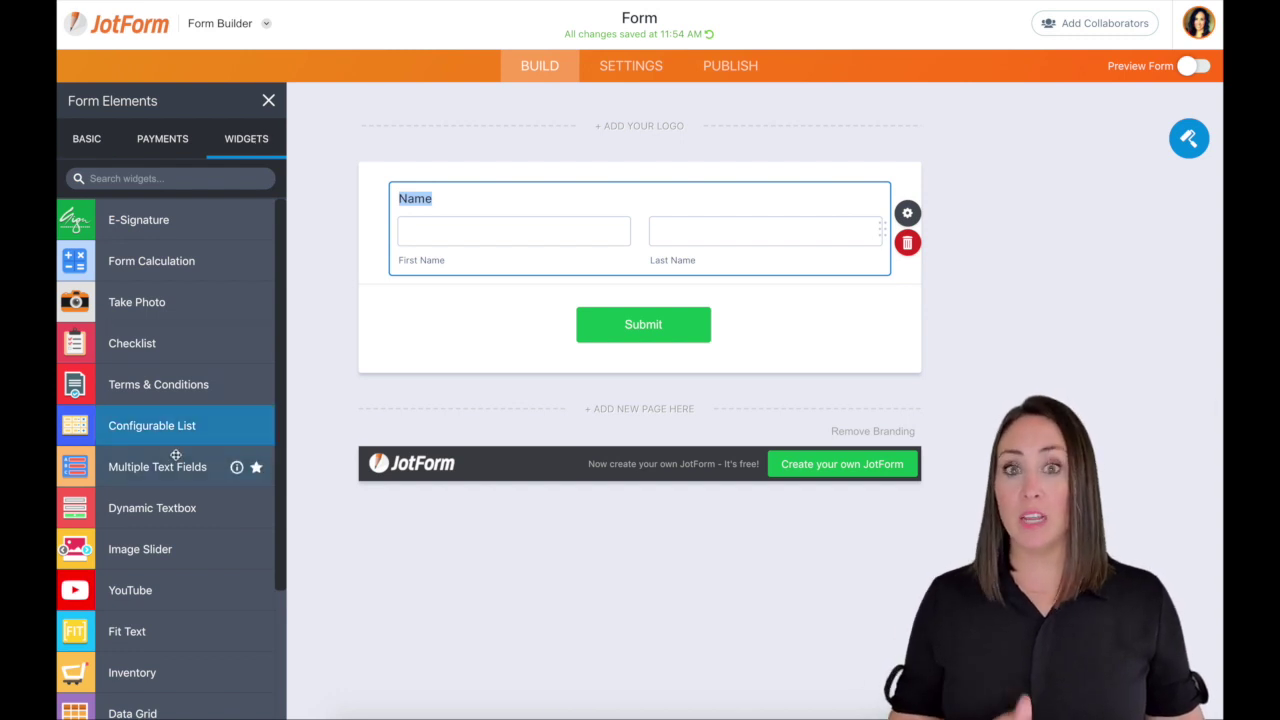
pyautogui.moveTo(168, 468); pyautogui.dragTo(595, 330)
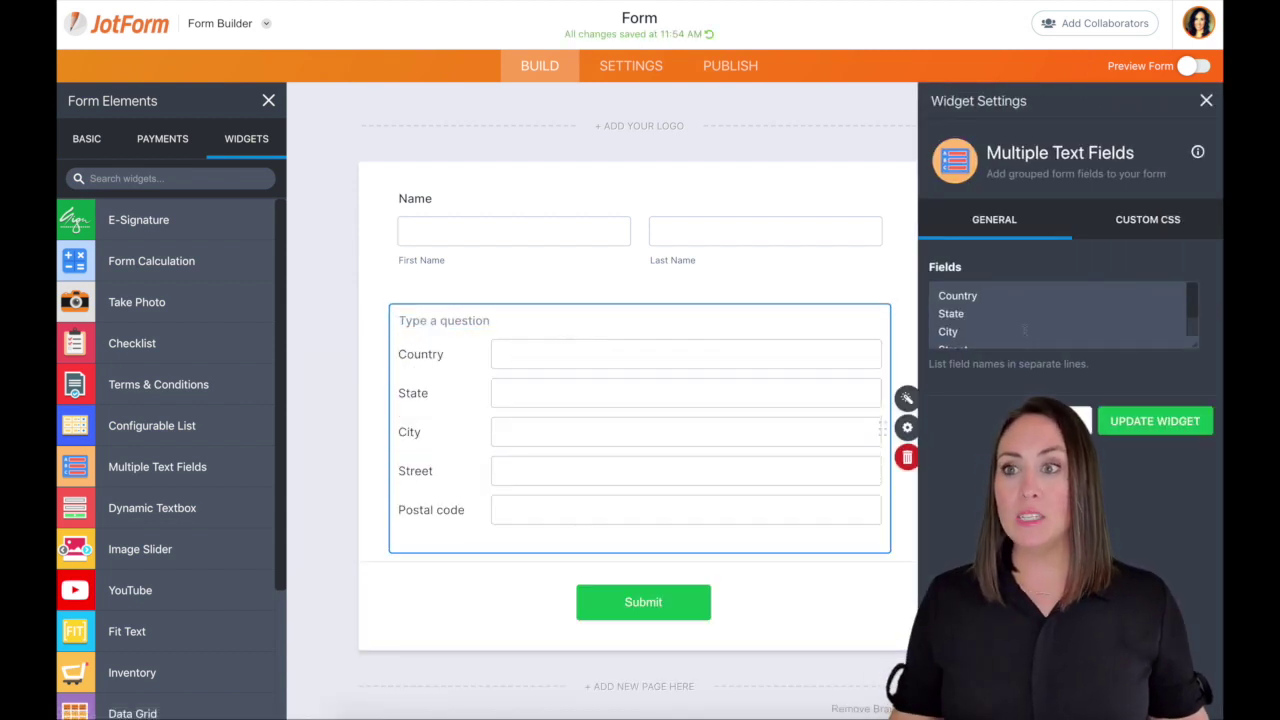
pyautogui.moveTo(938, 295); pyautogui.dragTo(1012, 335)
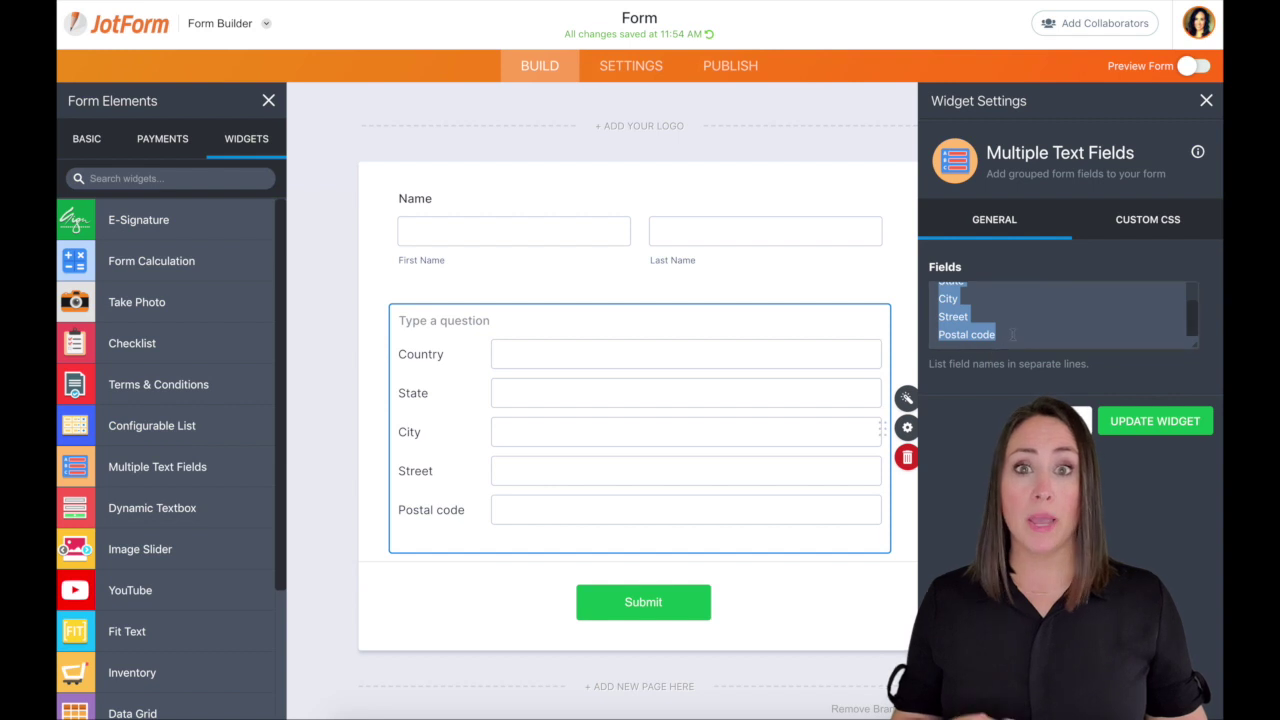
pyautogui.write('M')
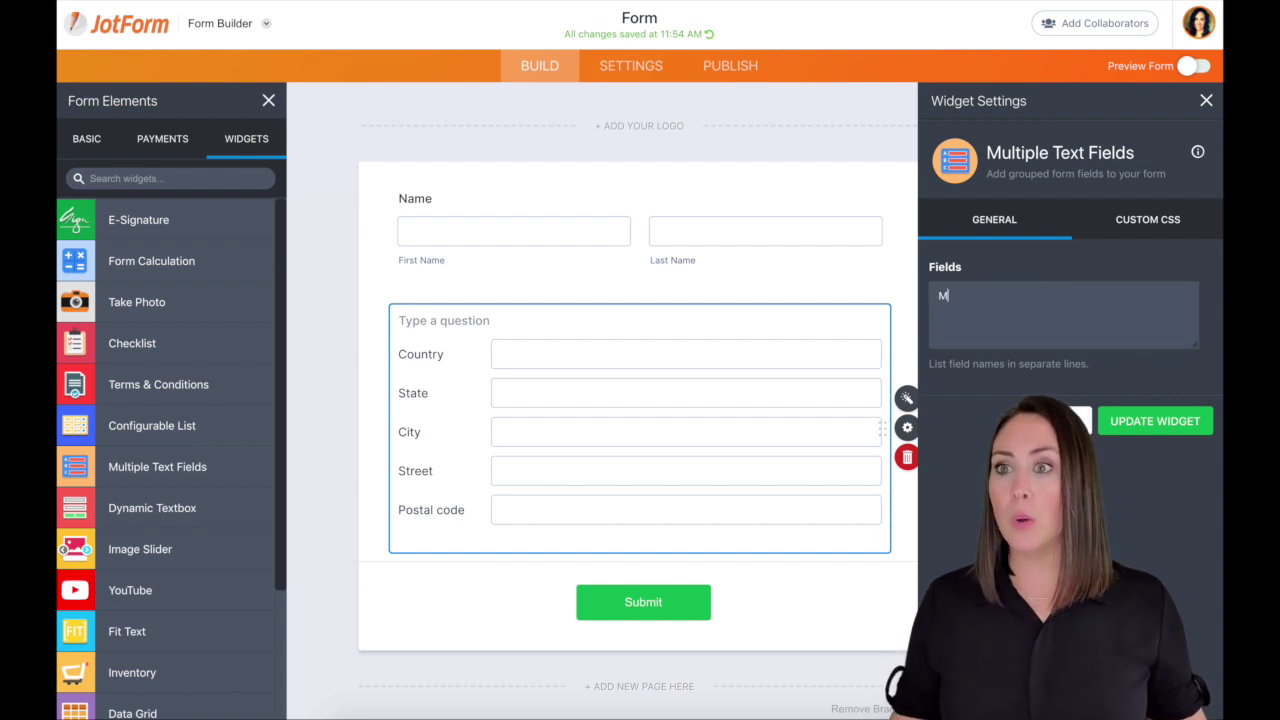
pyautogui.write('onthly Sales Go')
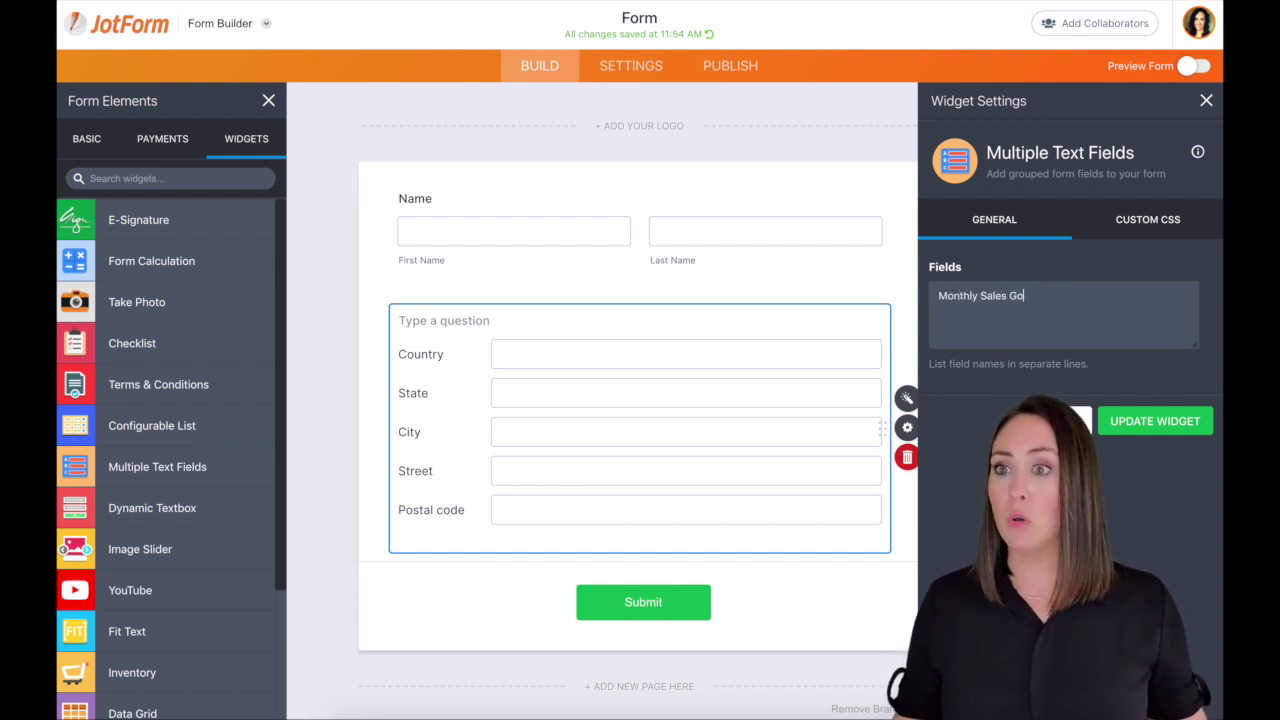
pyautogui.write('al')
pyautogui.press('Return')
pyautogui.write('Monthly ')
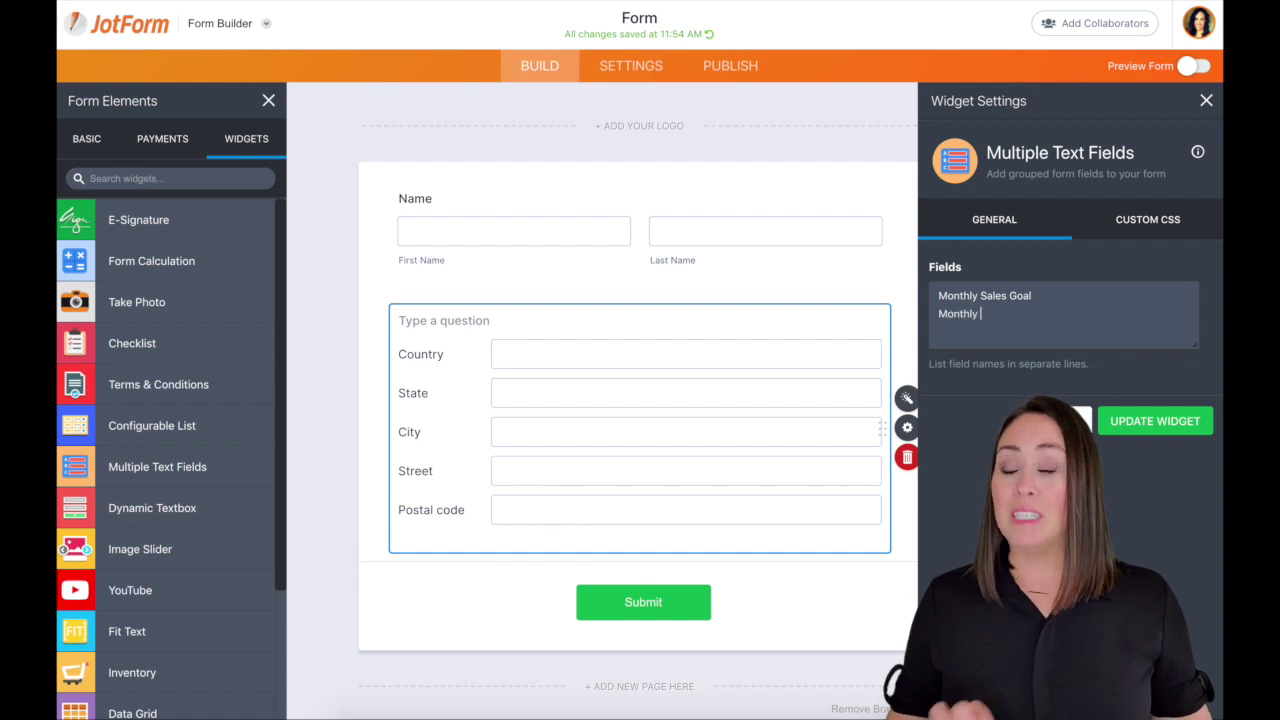
pyautogui.write('Team Sales Goal')
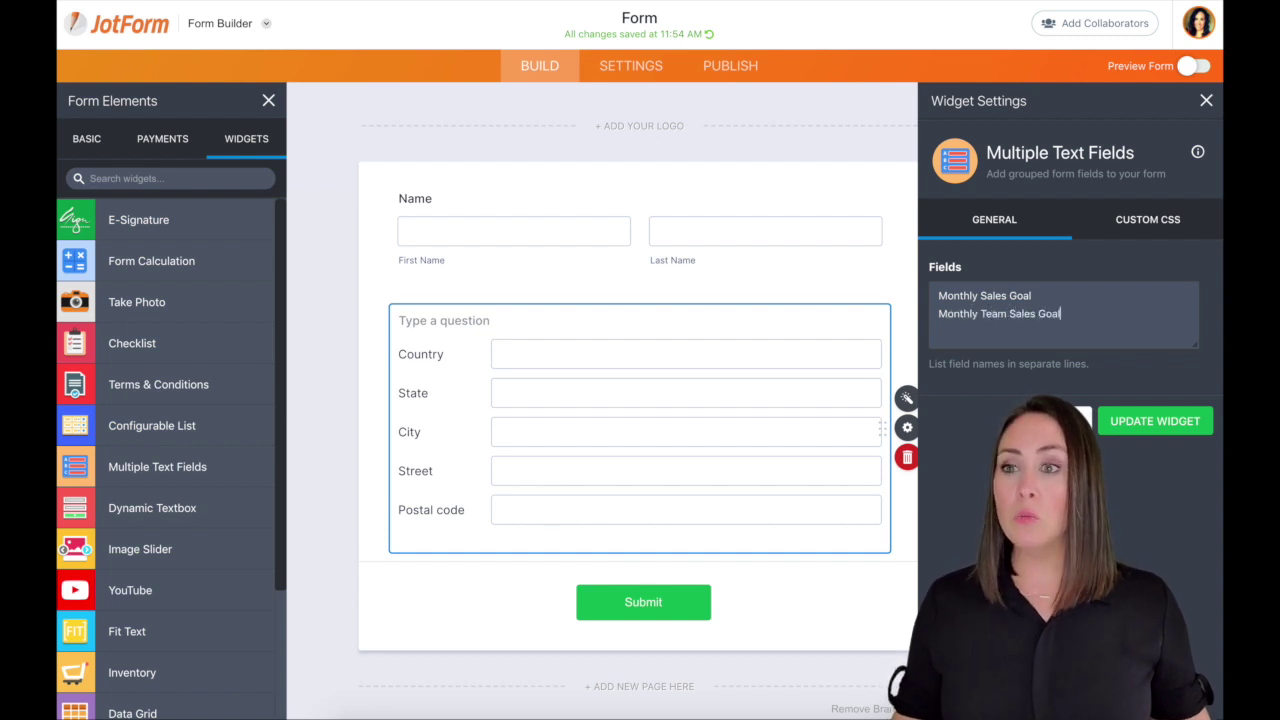
pyautogui.press('Return')
pyautogui.write('Monthly Team pro')
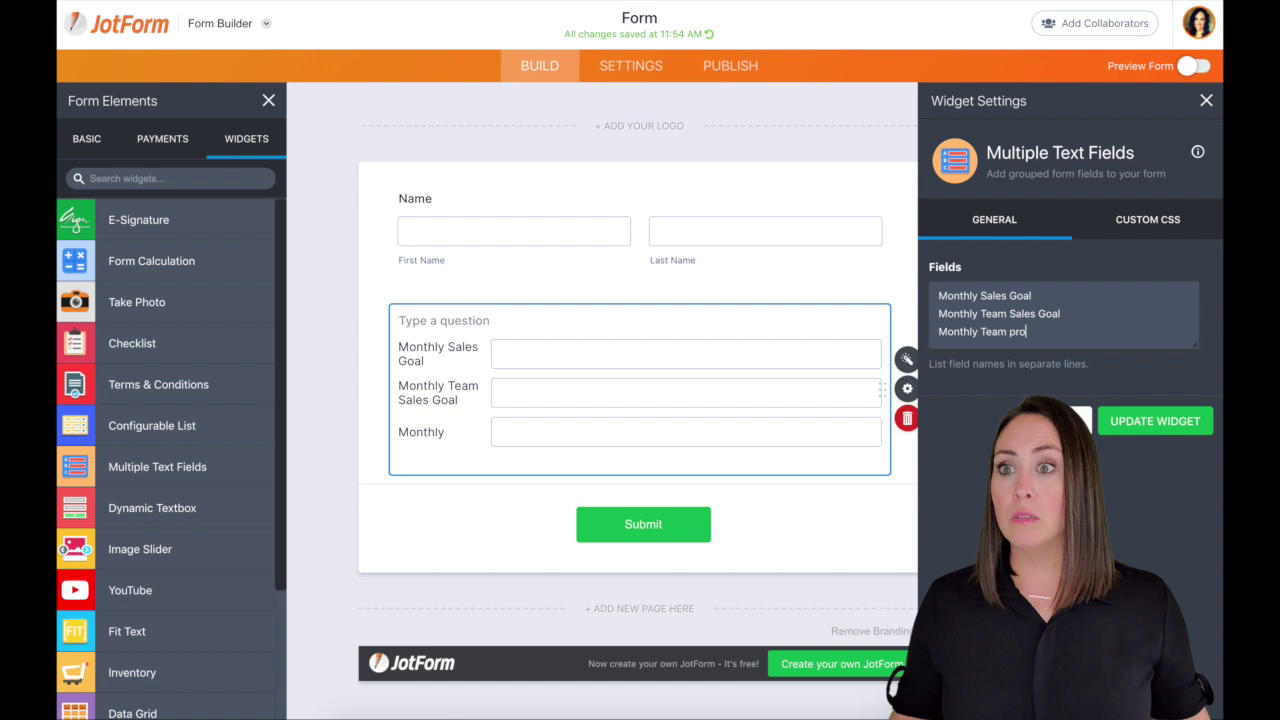
pyautogui.press('BackSpace')
pyautogui.press('BackSpace')
pyautogui.press('BackSpace')
pyautogui.write('Promotions Goal')
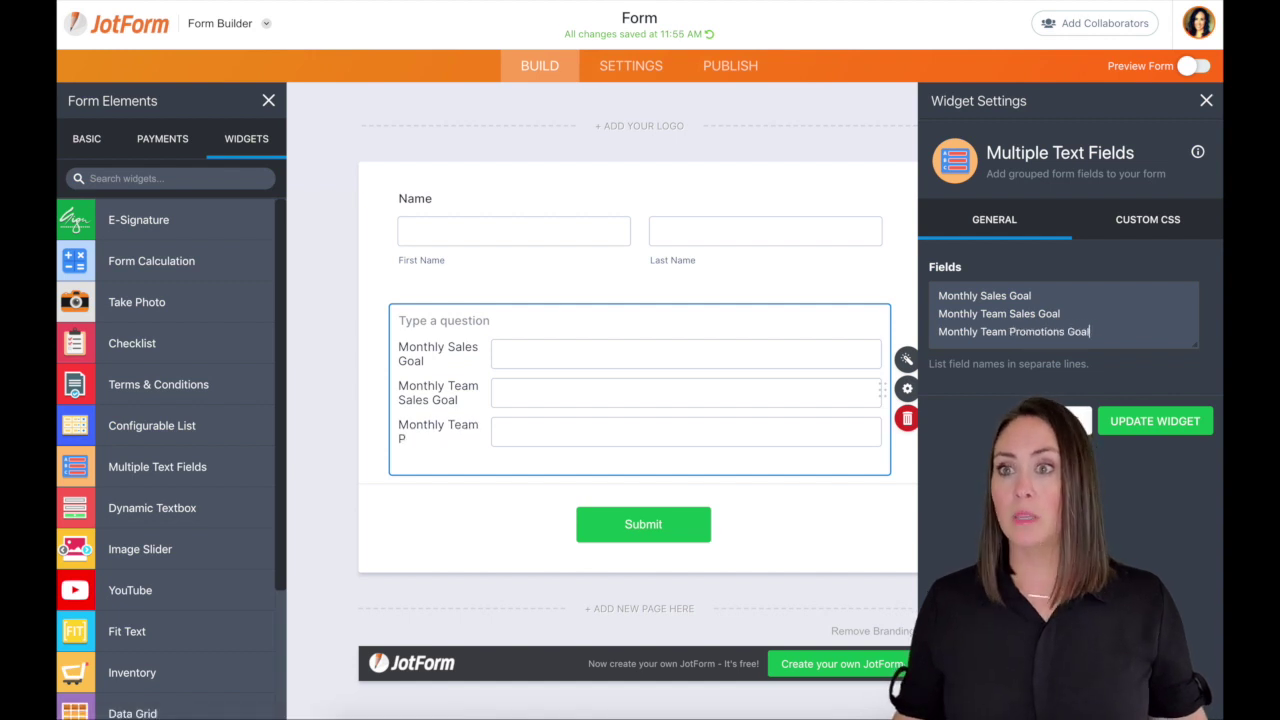
pyautogui.click(1155, 421)
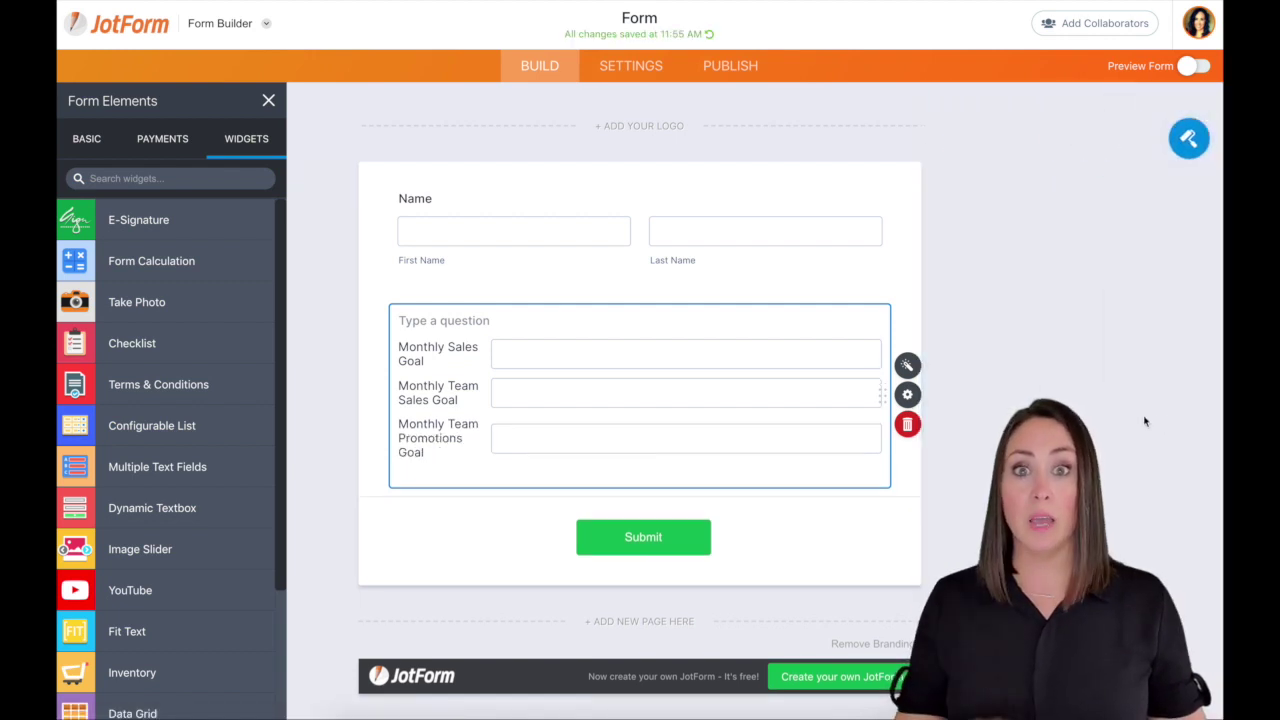
# Add a dropdown below the goals widget, label it Level, and give it the options Level 1 through Level 6.
pyautogui.click(88, 138)
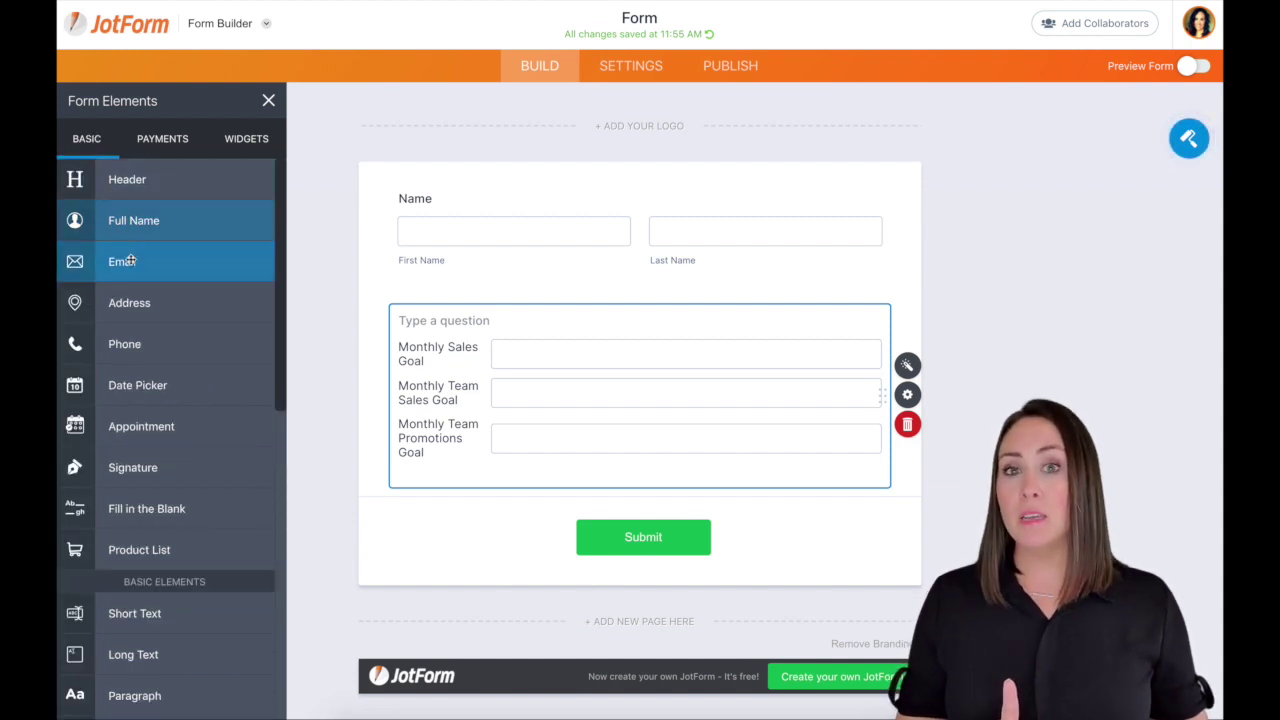
pyautogui.scroll(-5, 160, 335)
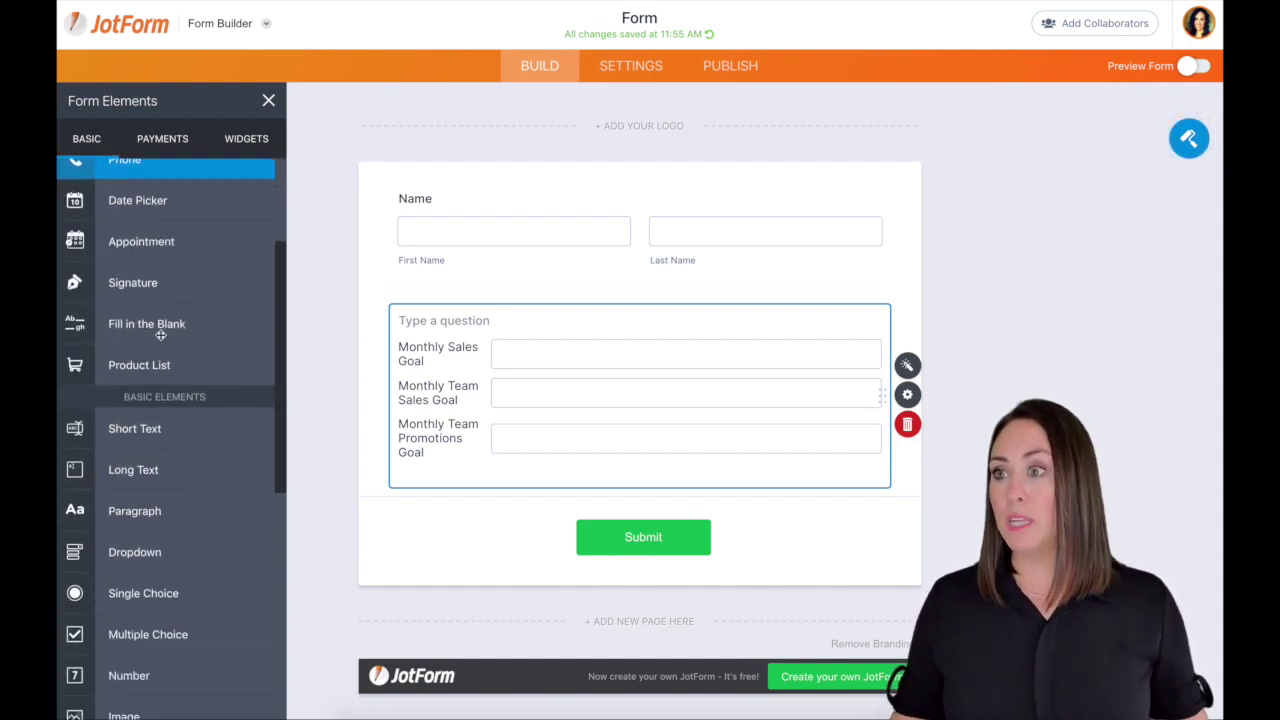
pyautogui.moveTo(120, 303); pyautogui.dragTo(612, 524)
pyautogui.write('Level')
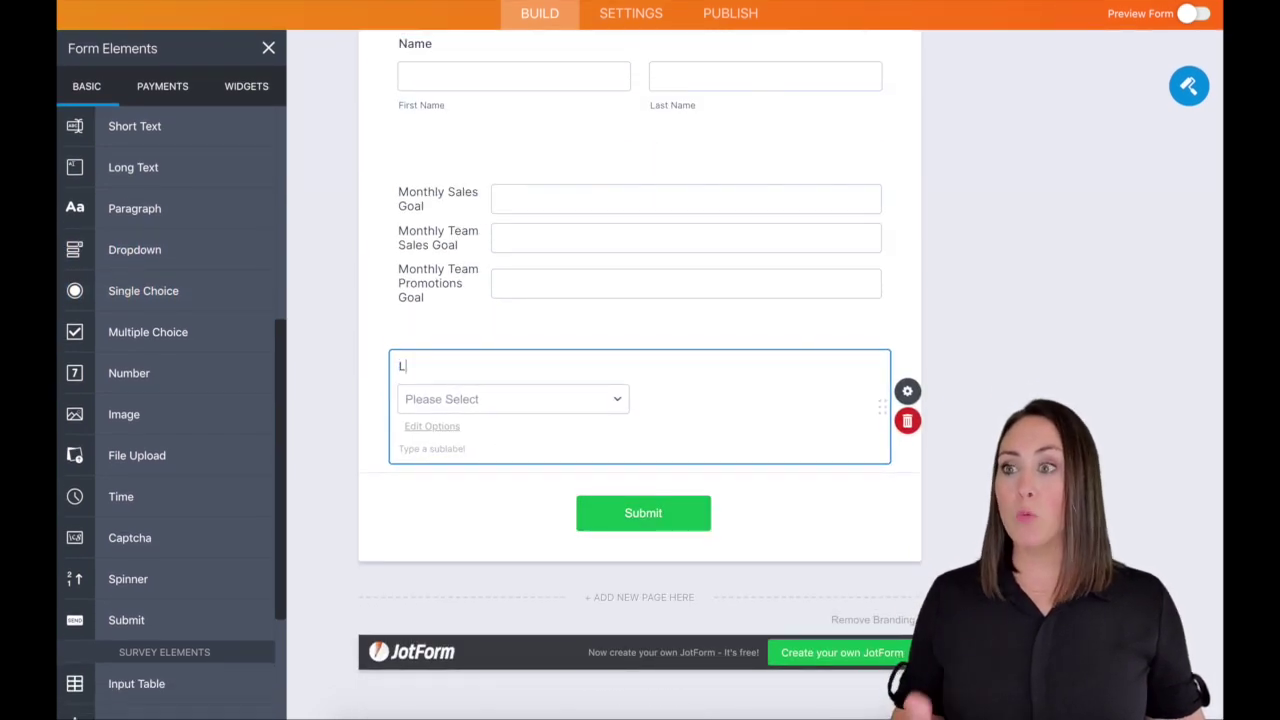
pyautogui.click(432, 426)
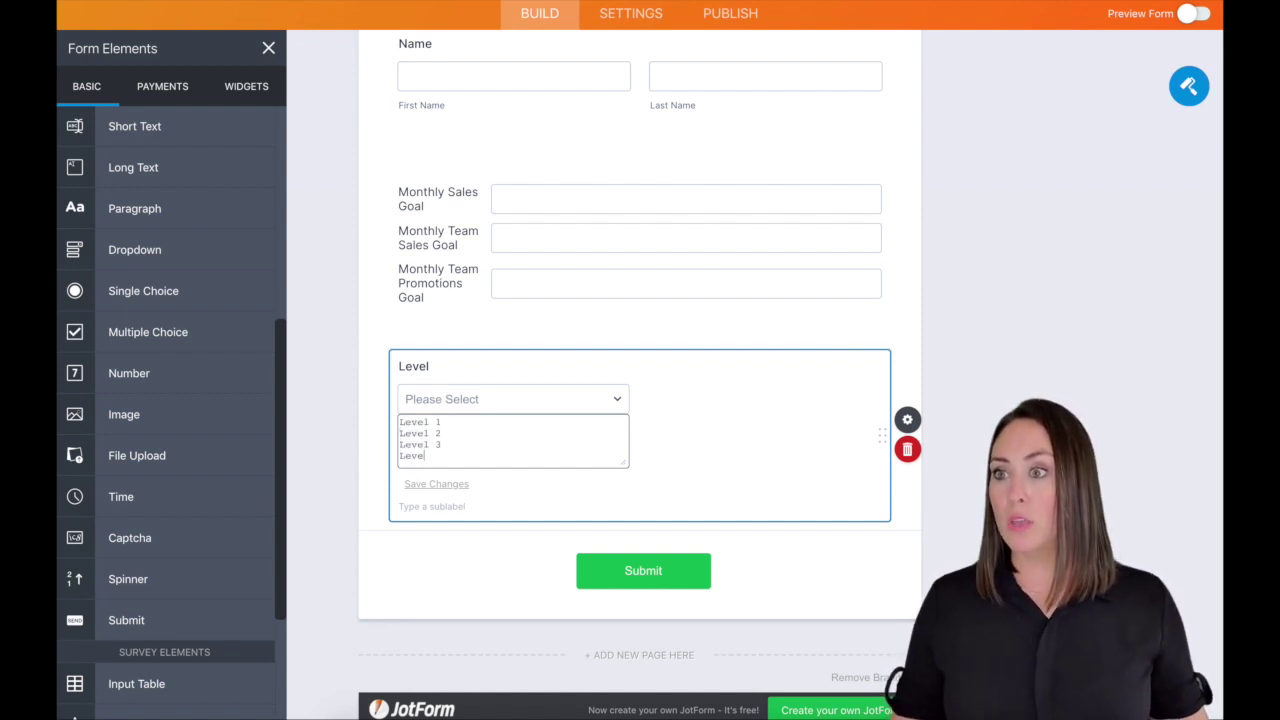
pyautogui.write('4')
pyautogui.press('Return')
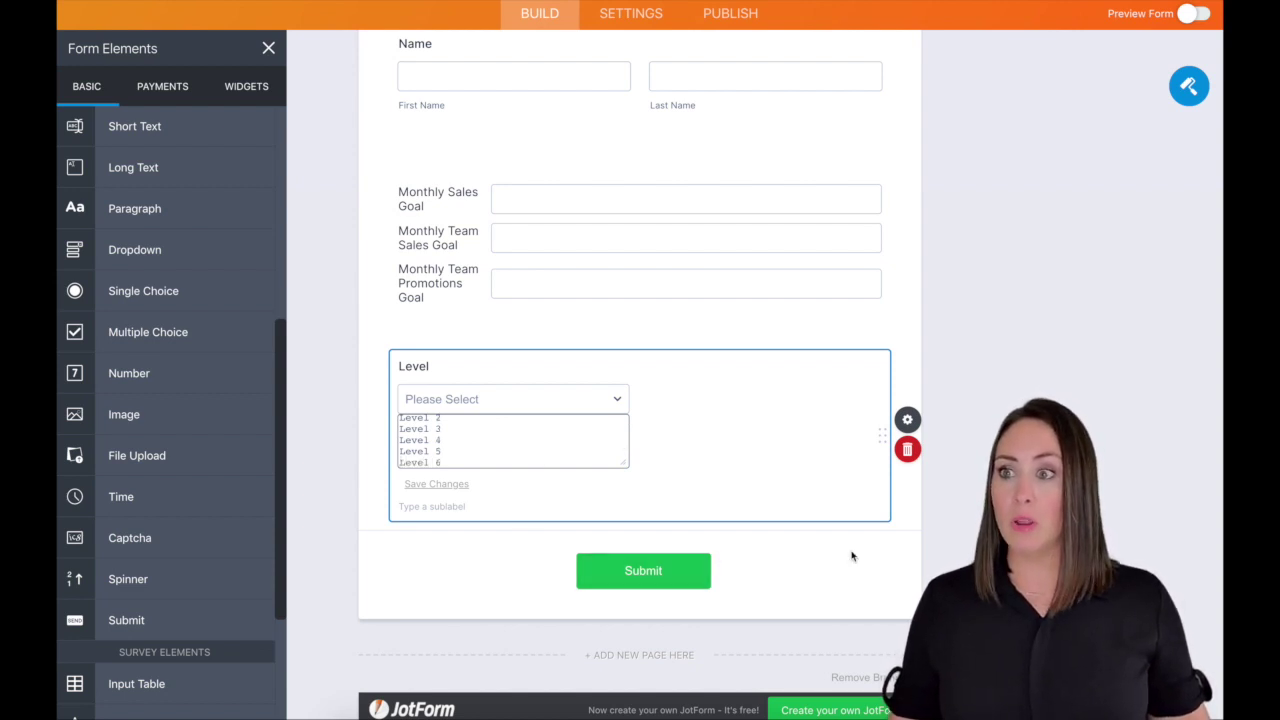
# Make the Level dropdown, the monthly goals widget and the Name field required.
pyautogui.click(916, 424)
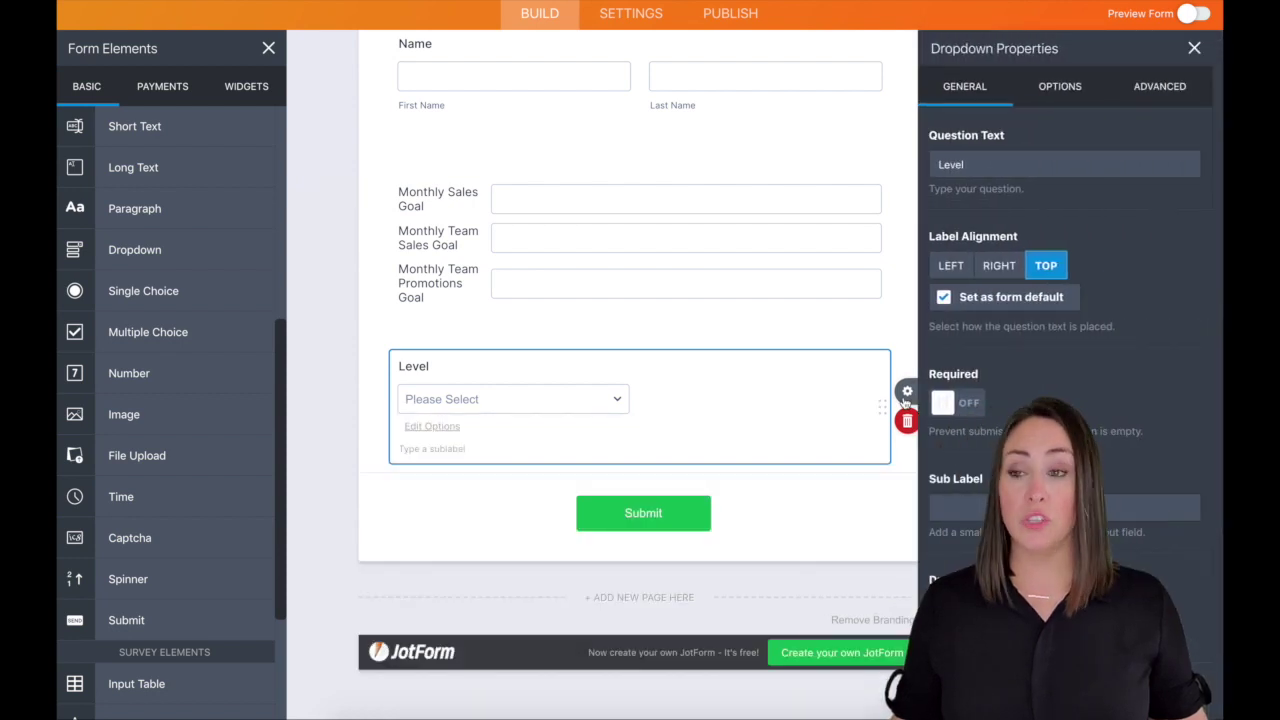
pyautogui.click(962, 404)
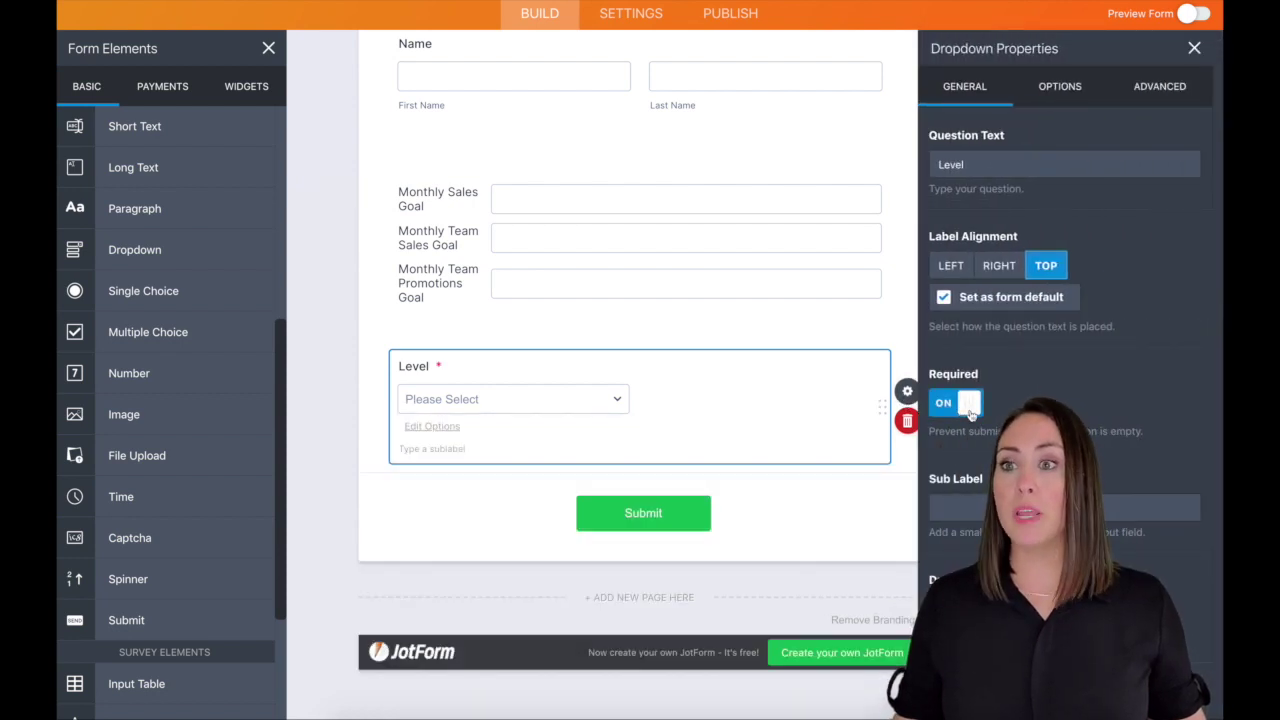
pyautogui.click(857, 219)
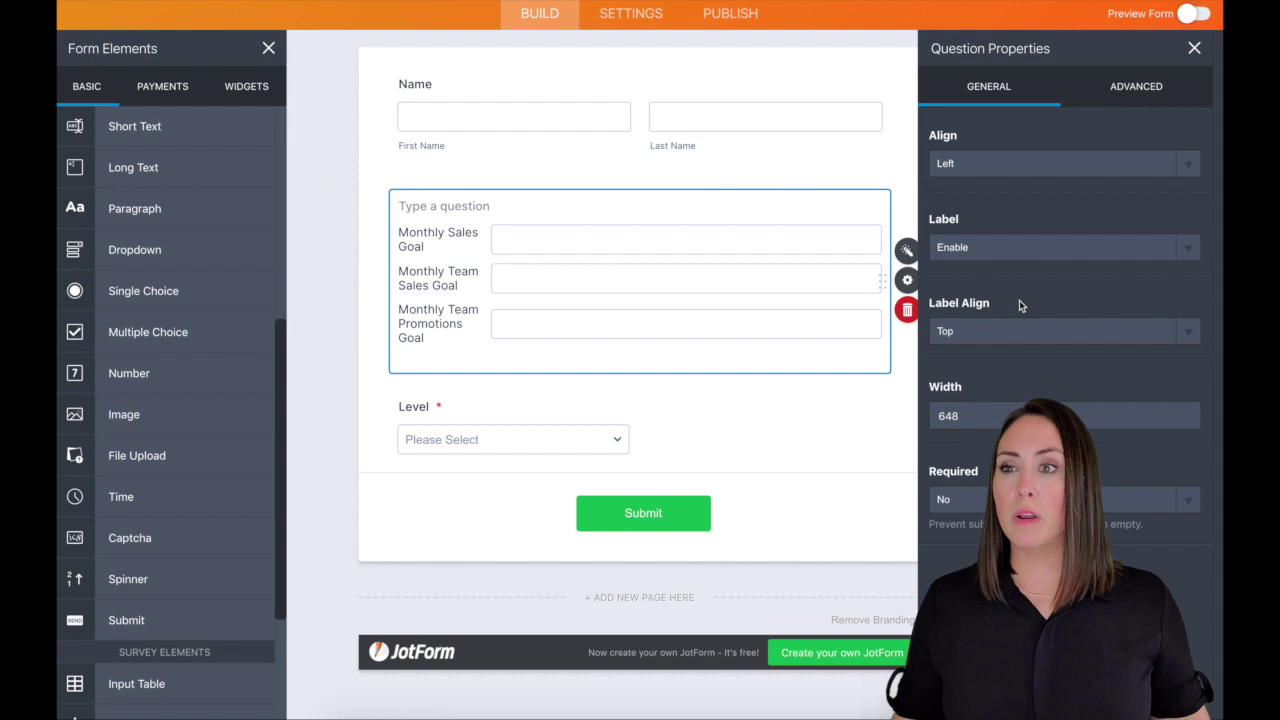
pyautogui.click(945, 499)
pyautogui.click(950, 512)
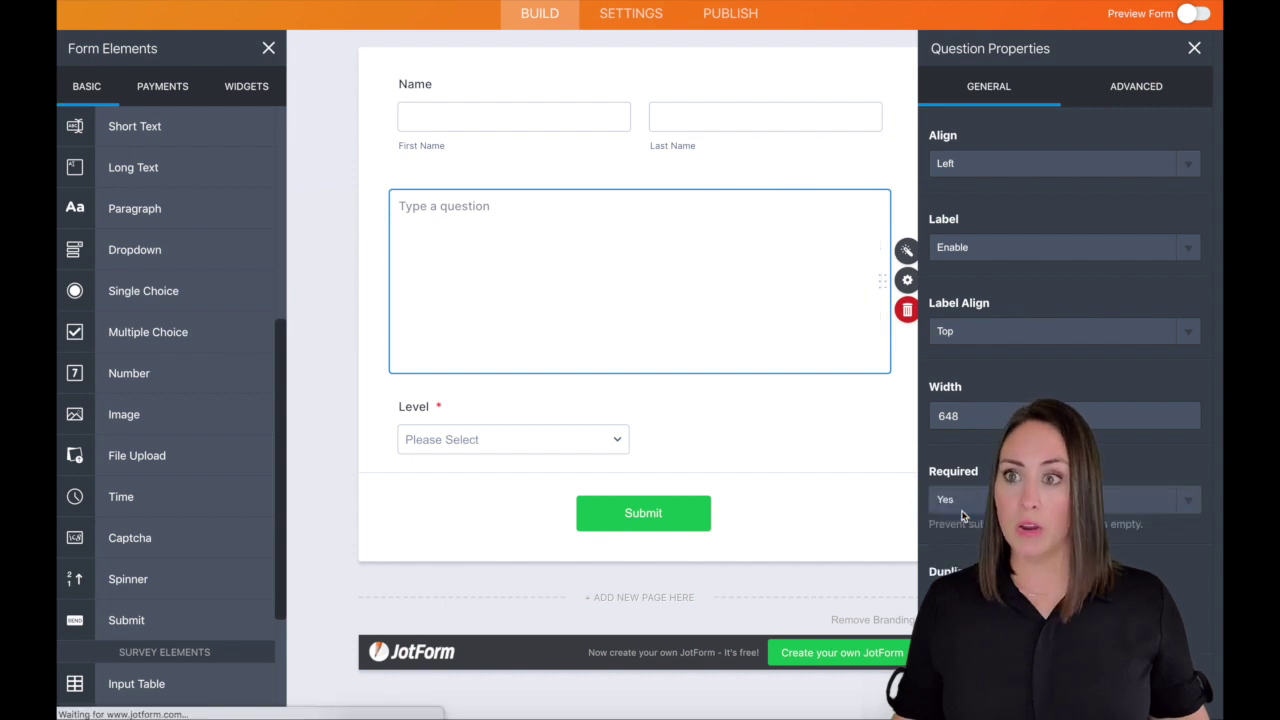
pyautogui.scroll(1, 849, 423)
pyautogui.click(840, 220)
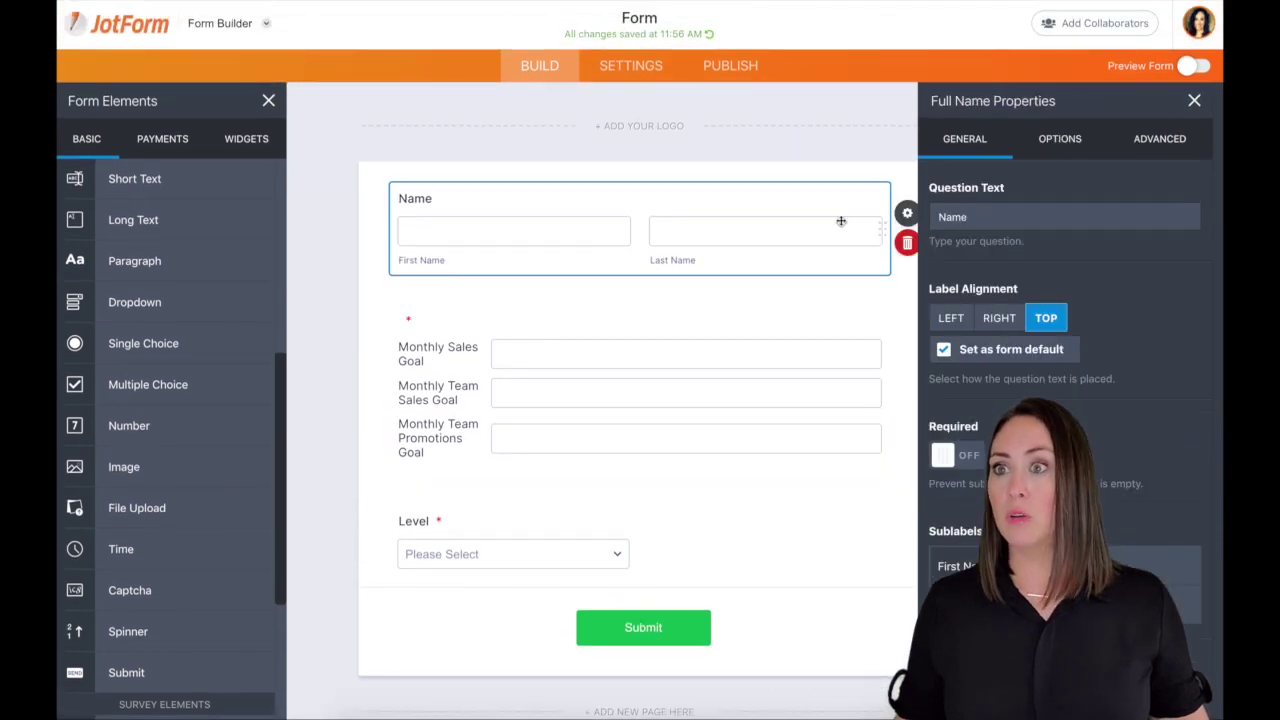
pyautogui.click(958, 458)
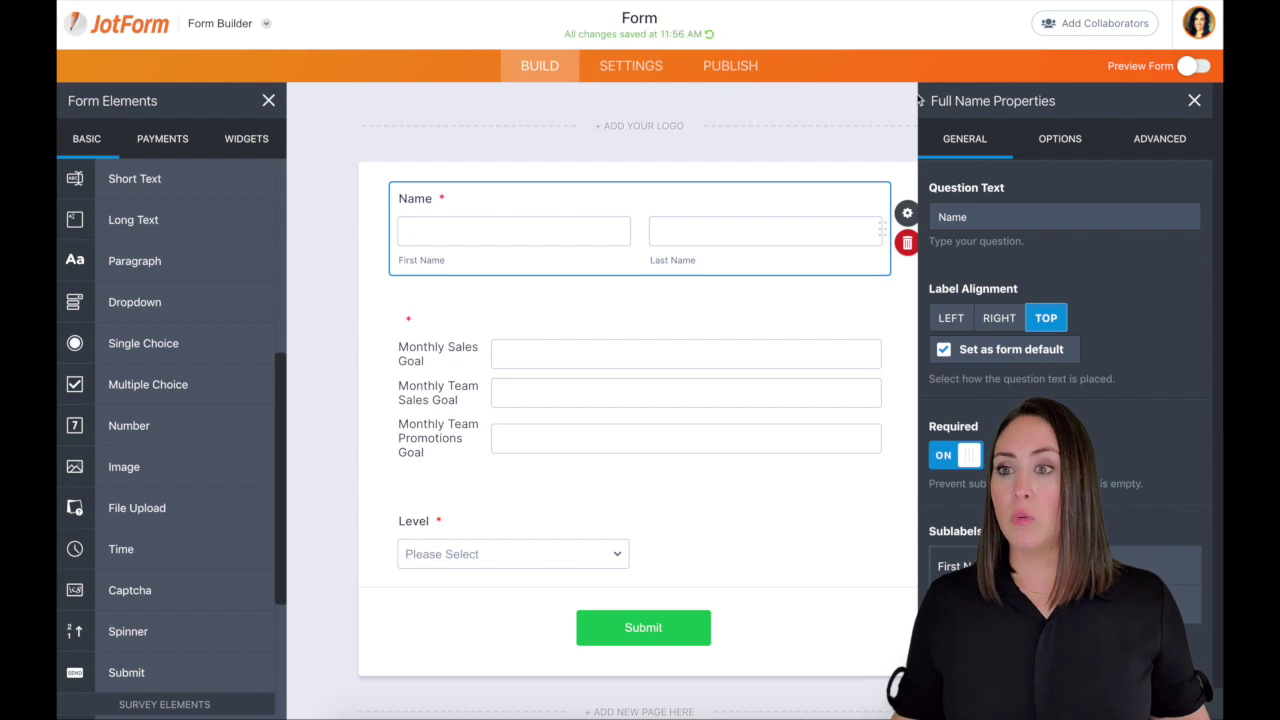
pyautogui.click(887, 150)
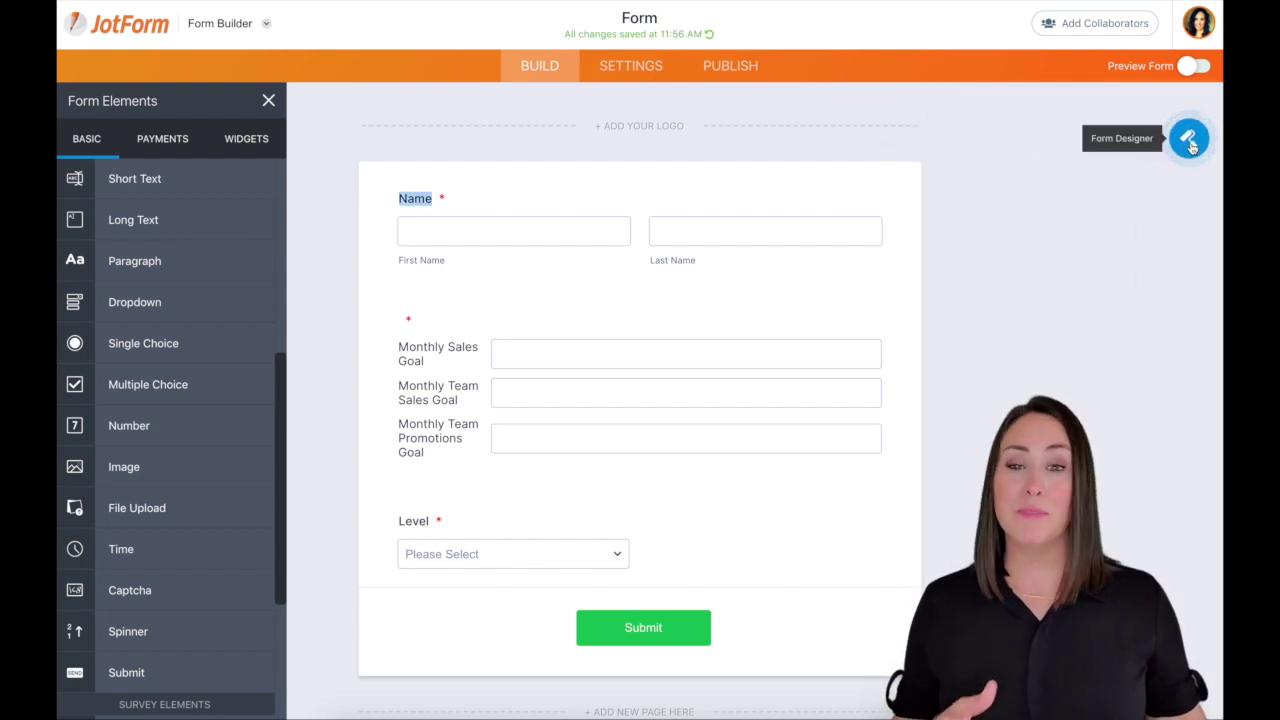
# Use a red-to-purple gradient screenshot as the form's page image and give the Submit button a light grey style.
pyautogui.click(1189, 140)
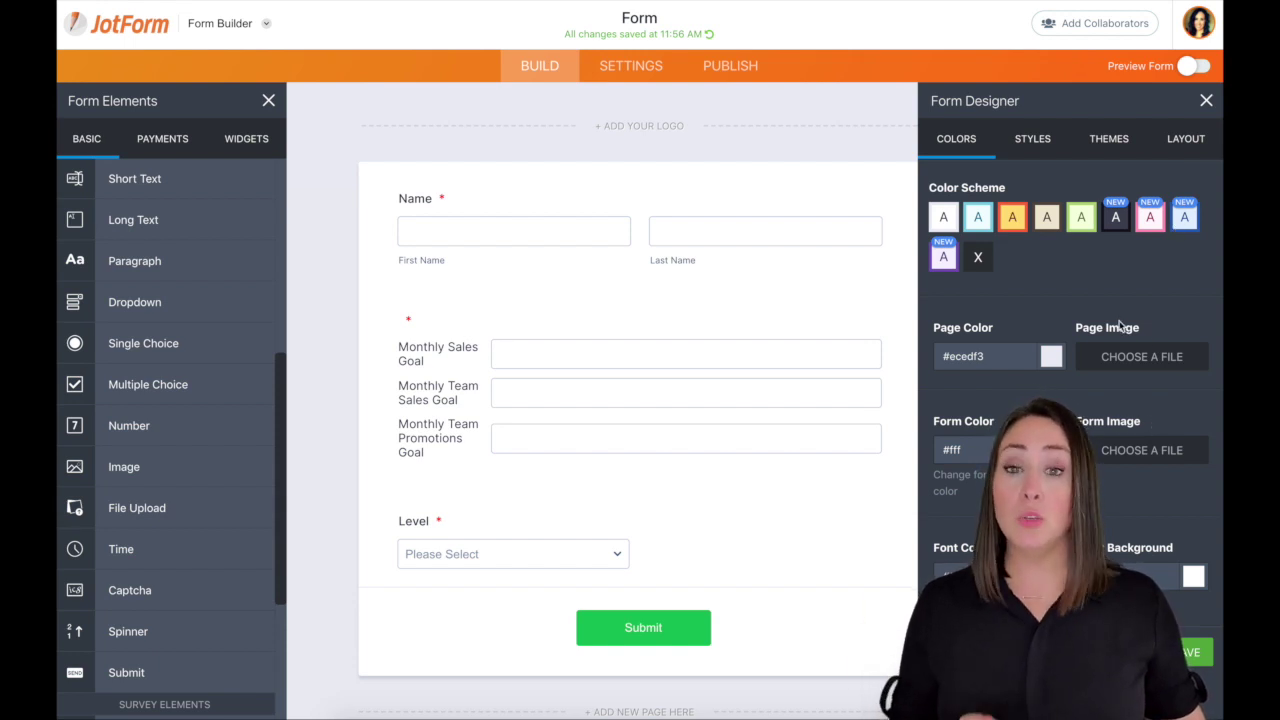
pyautogui.click(1125, 356)
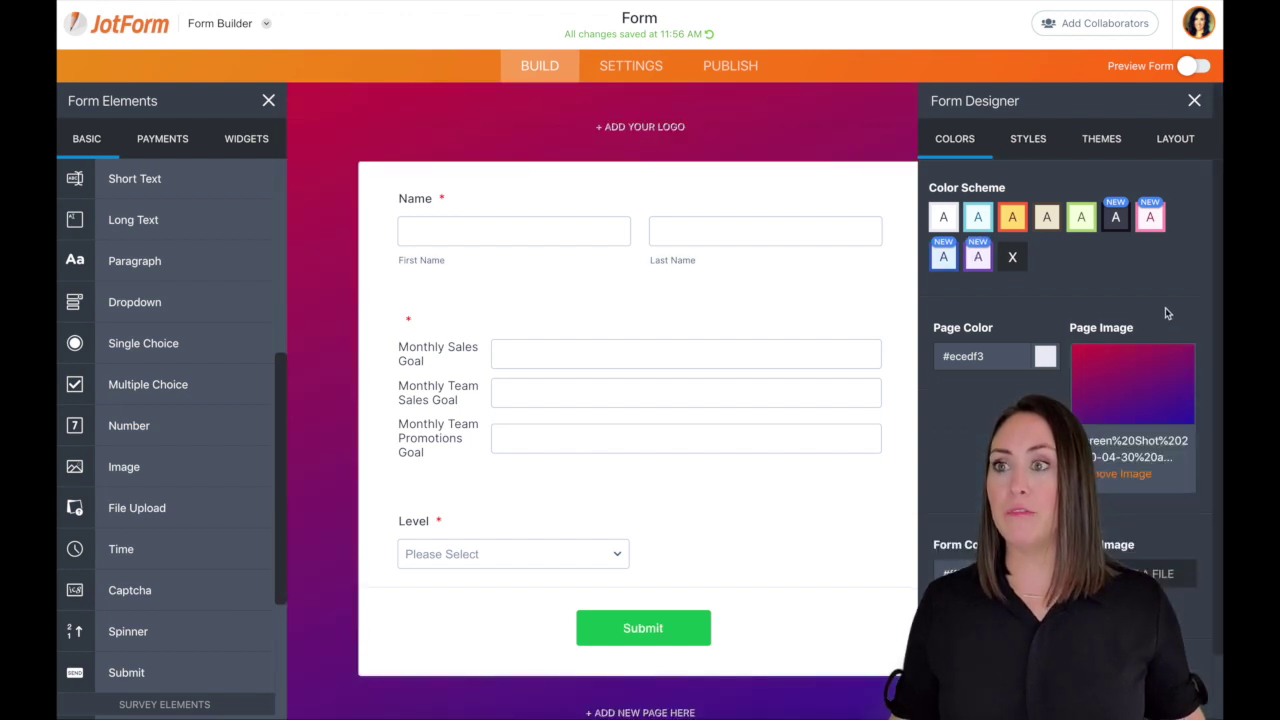
pyautogui.click(783, 626)
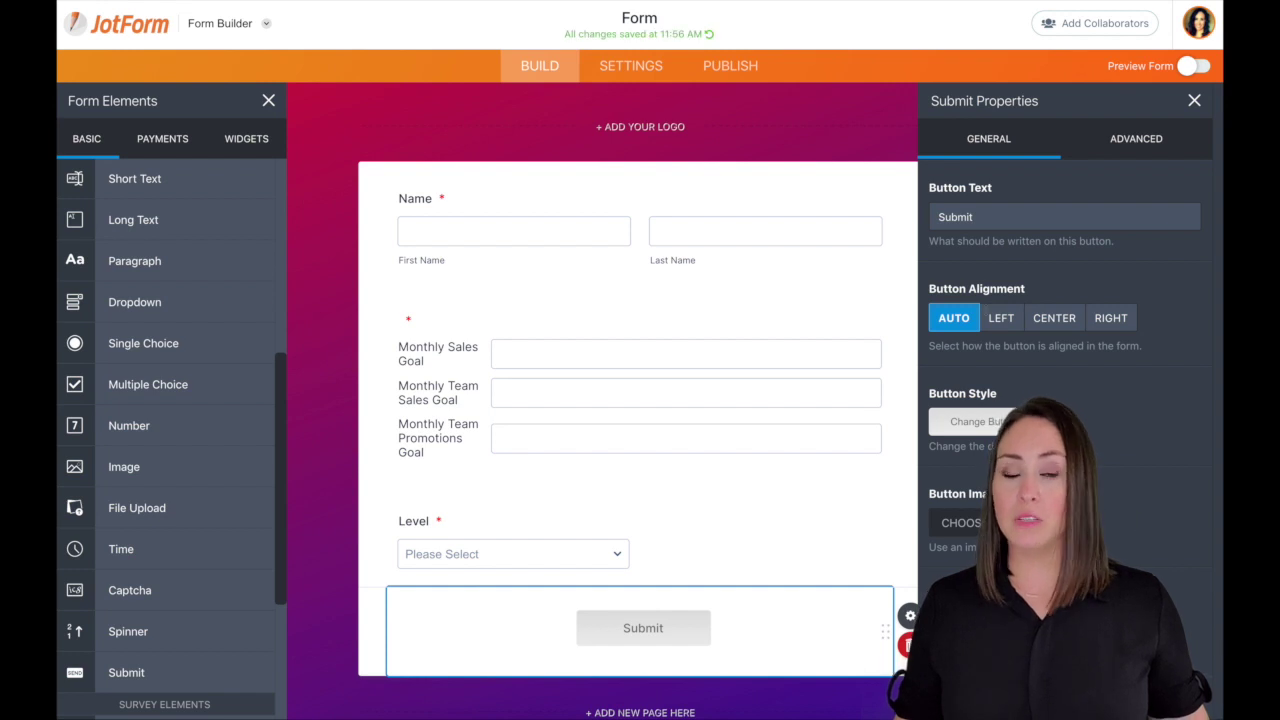
pyautogui.click(332, 197)
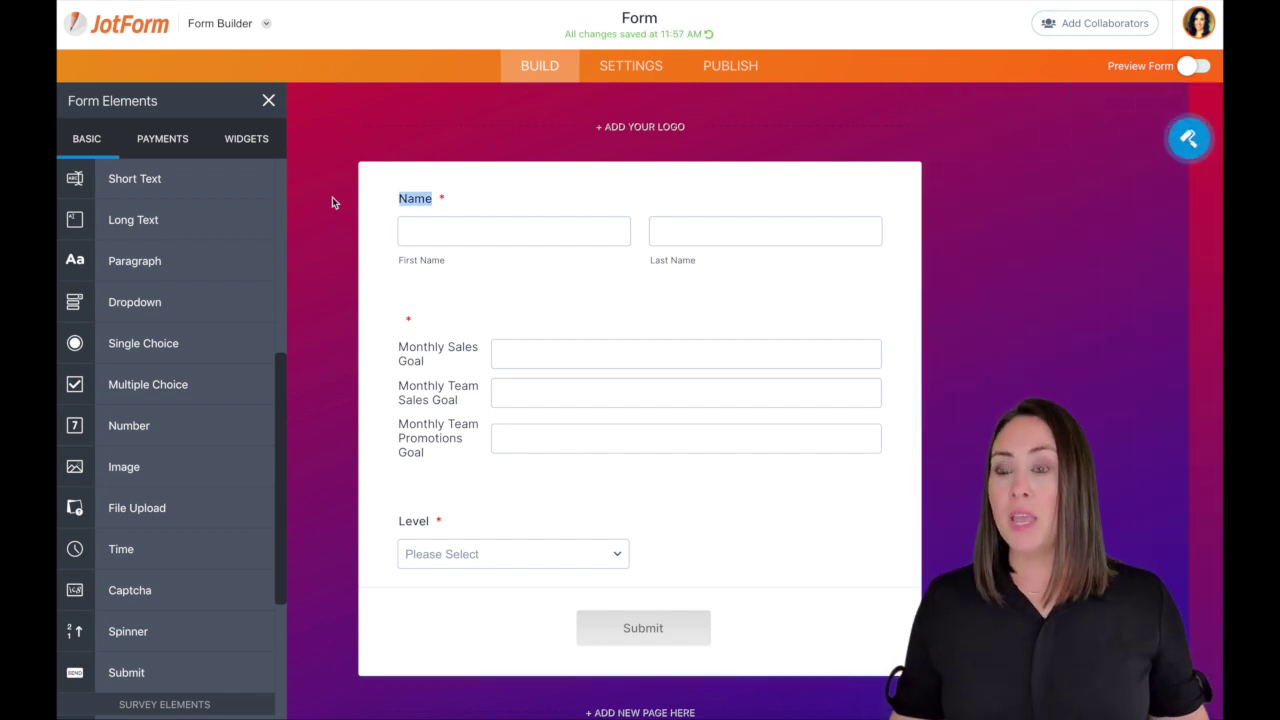
# Find the Trello integration in the form's integration settings by searching for trello and open it.
pyautogui.click(624, 68)
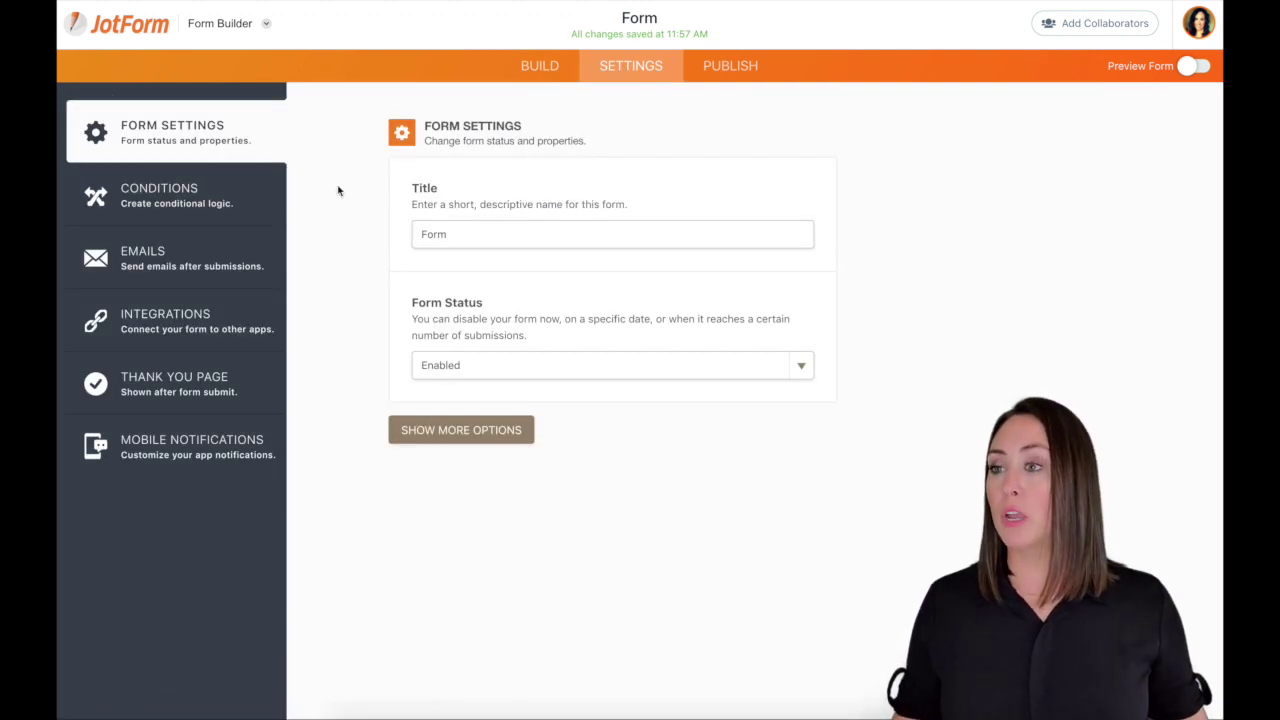
pyautogui.click(166, 321)
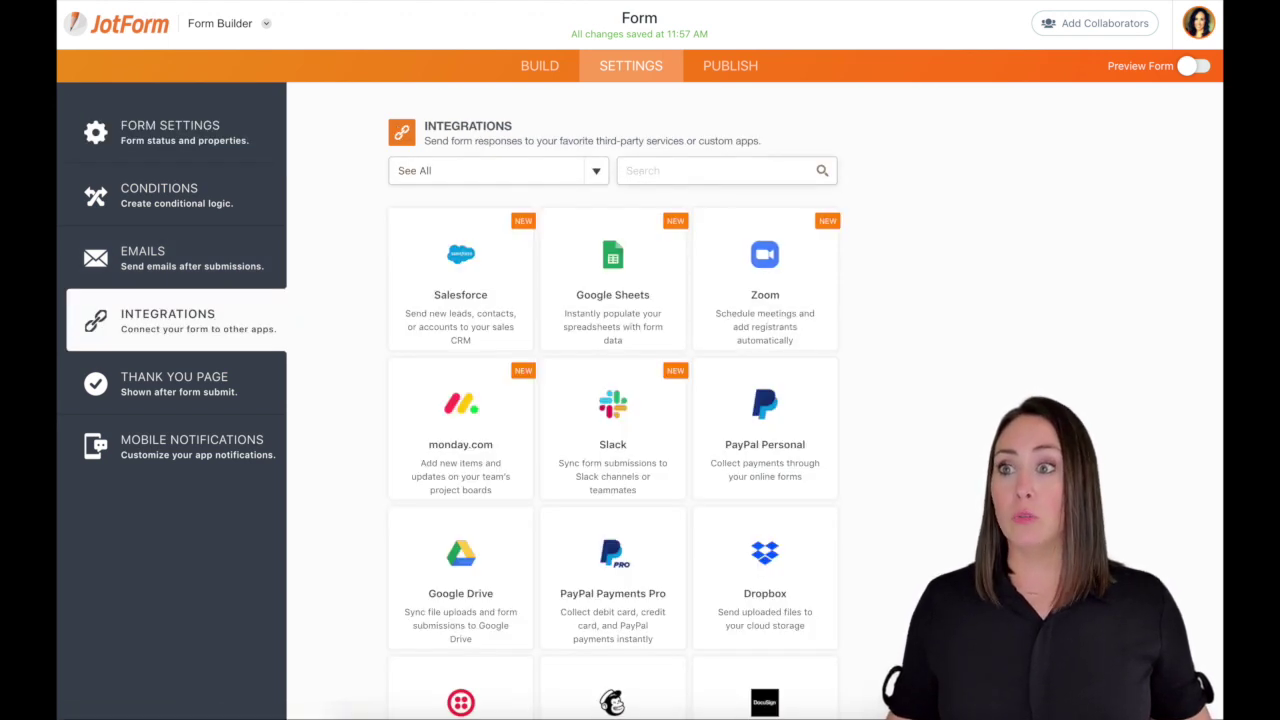
pyautogui.write('trel')
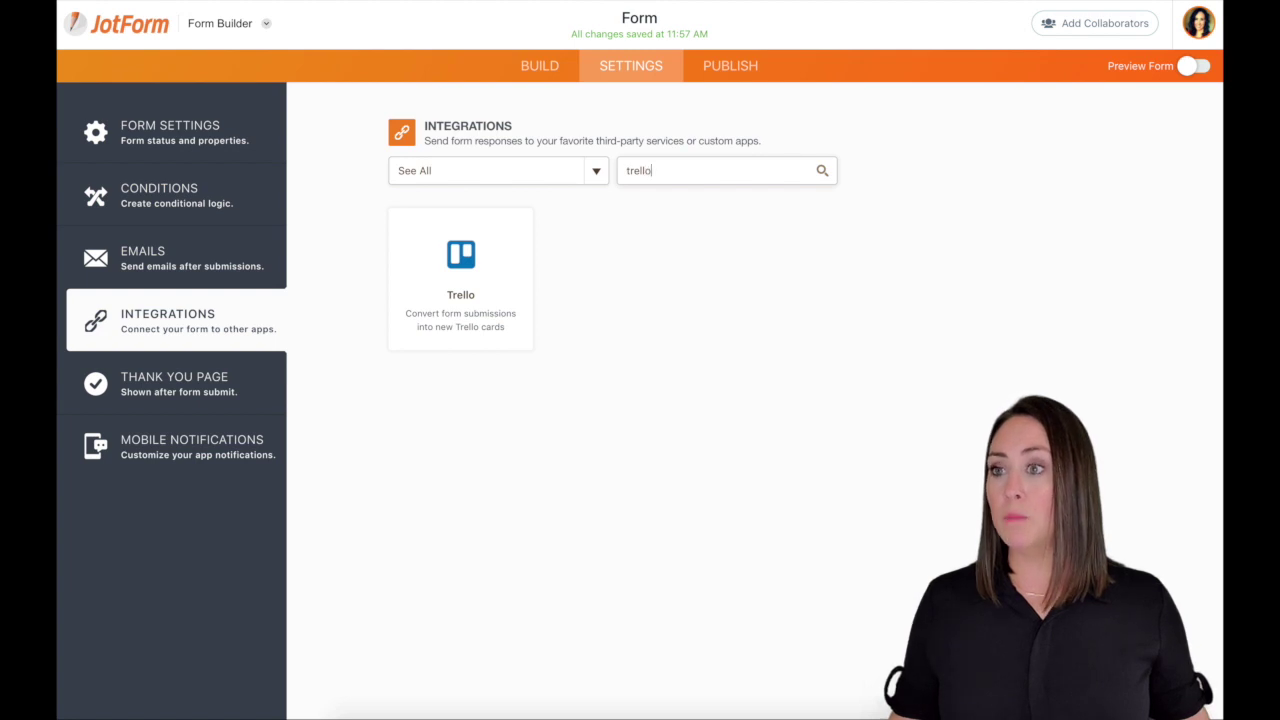
pyautogui.write('lo')
pyautogui.click(467, 277)
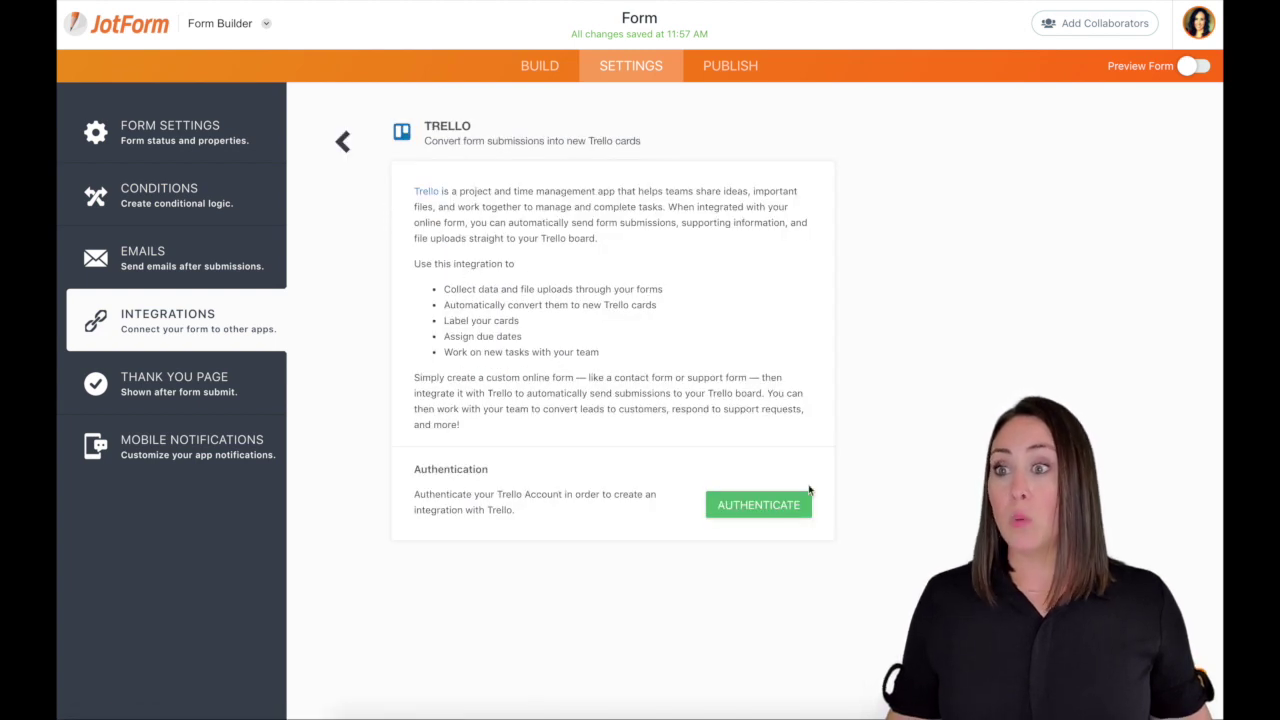
# Authenticate the Trello account and allow JotForm to access it.
pyautogui.click(758, 506)
pyautogui.scroll(-3, 529, 329)
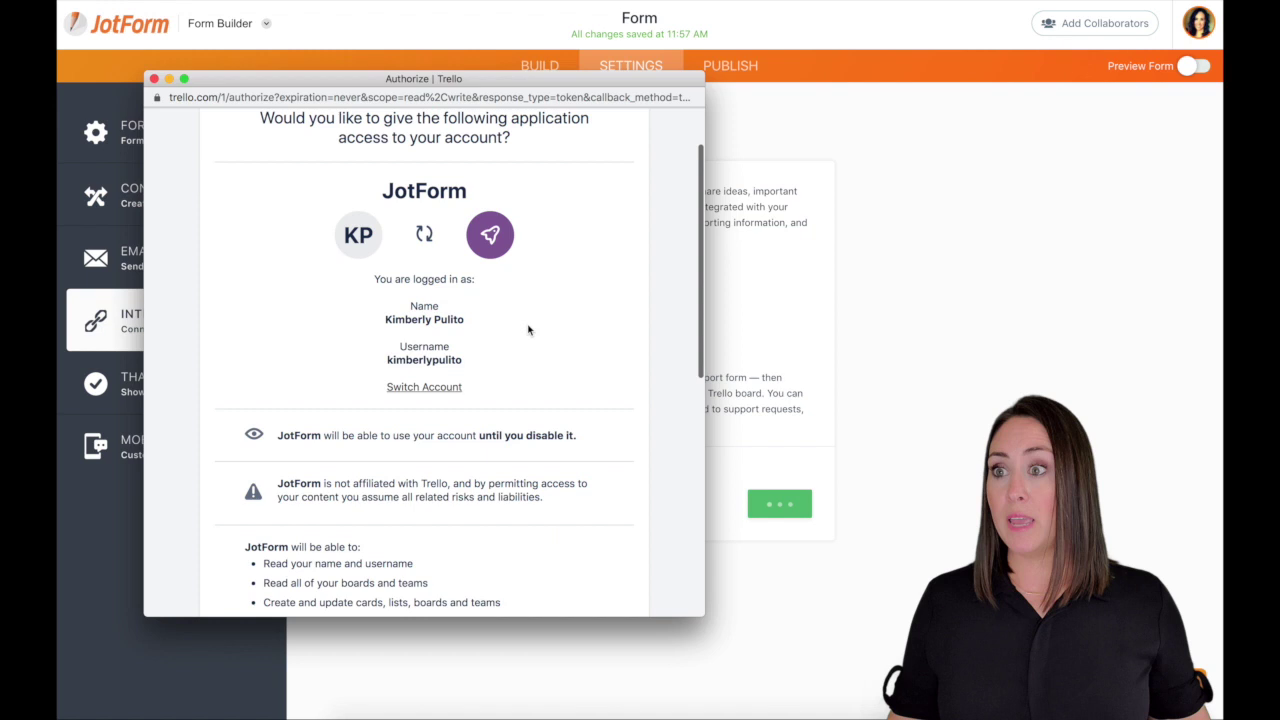
pyautogui.scroll(2, 529, 329)
pyautogui.scroll(-5, 529, 329)
pyautogui.scroll(-5, 529, 329)
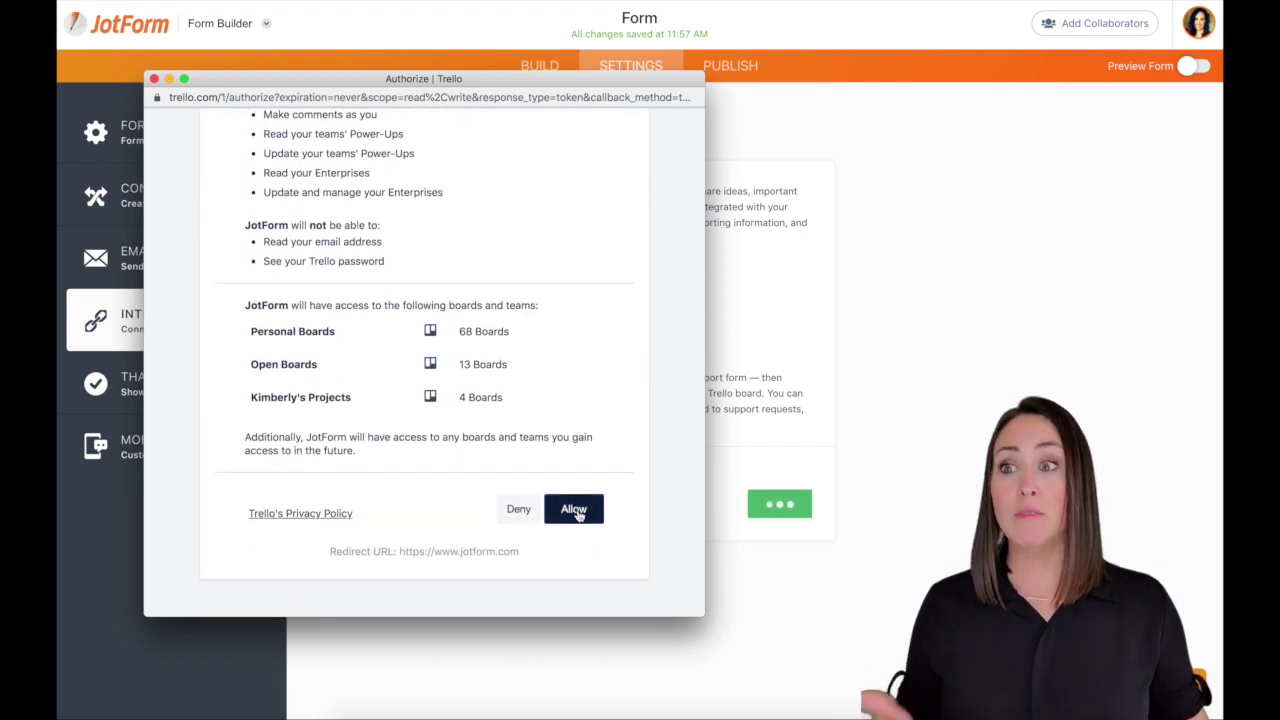
pyautogui.click(574, 510)
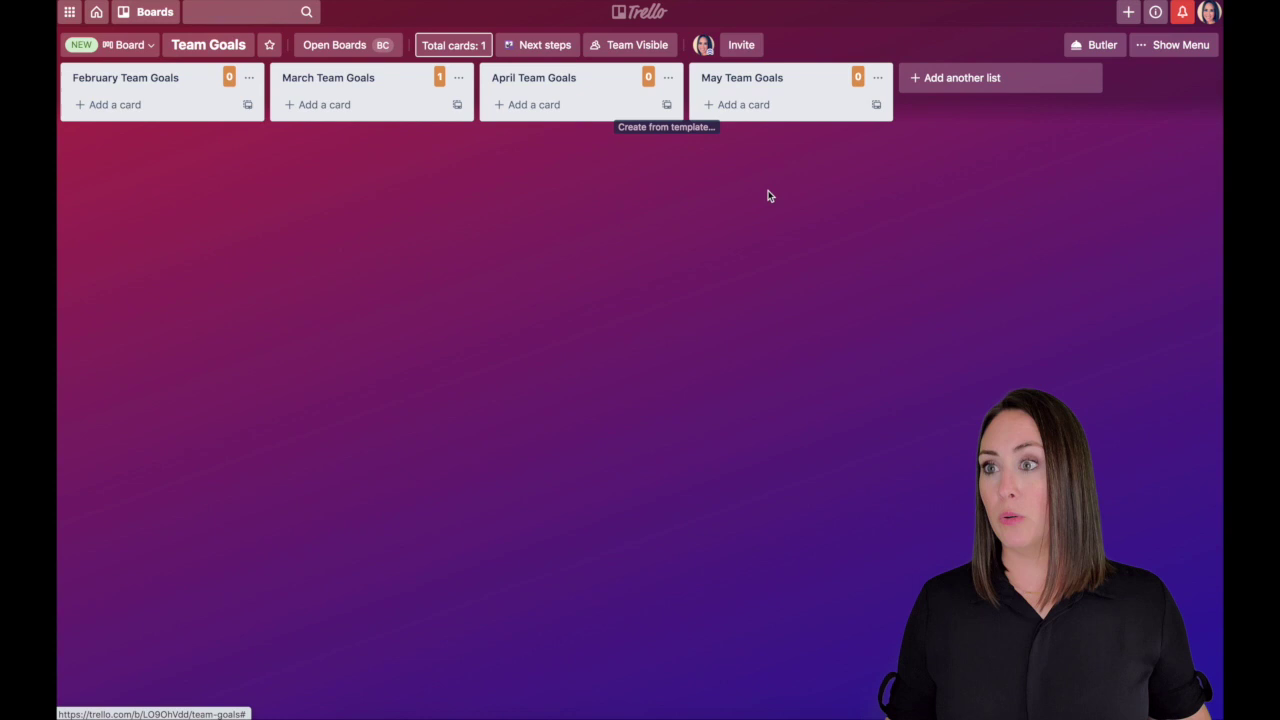
# In Trello, on the Team Goals board, name the green label Level 1 and the yellow label Level 2.
pyautogui.click(172, 48)
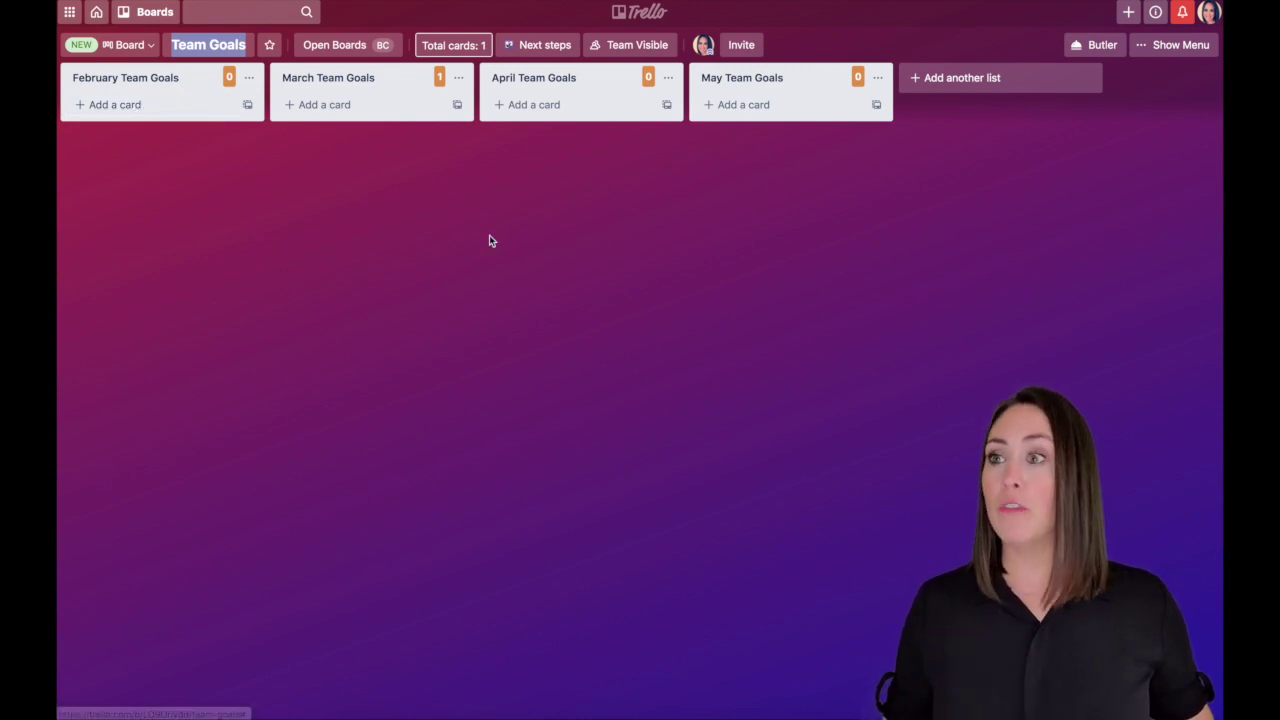
pyautogui.click(1176, 46)
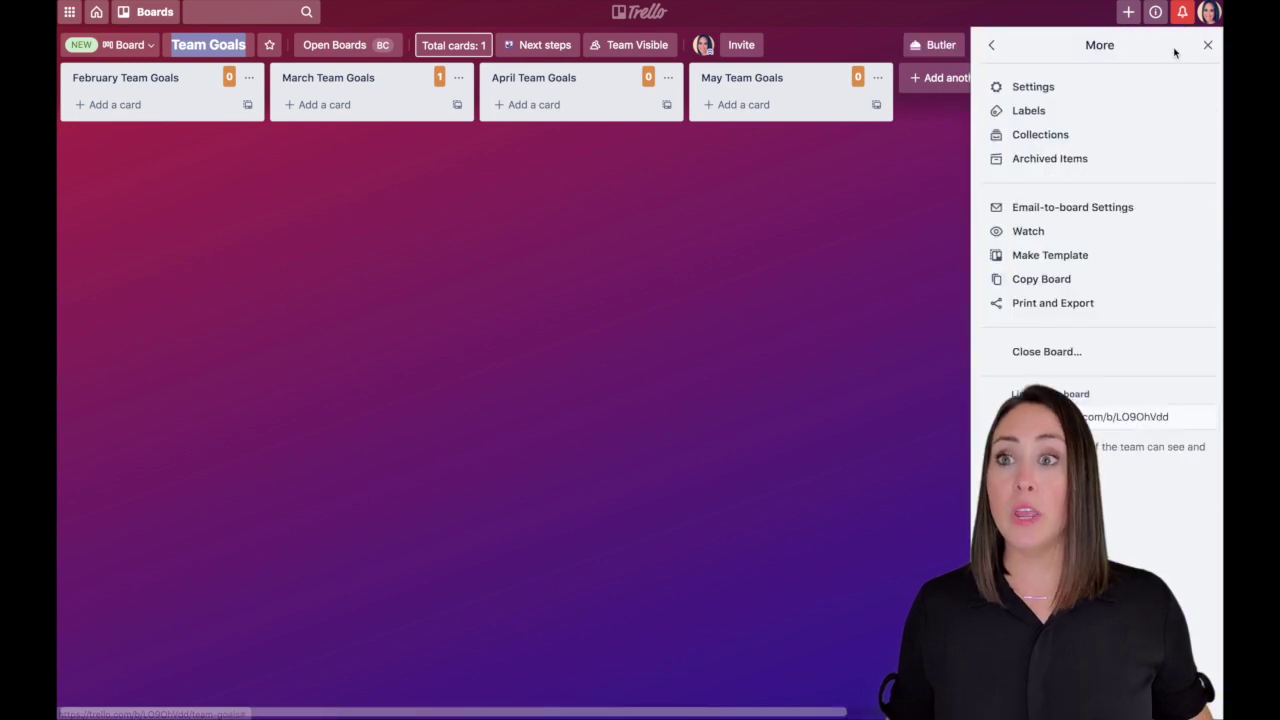
pyautogui.click(1029, 112)
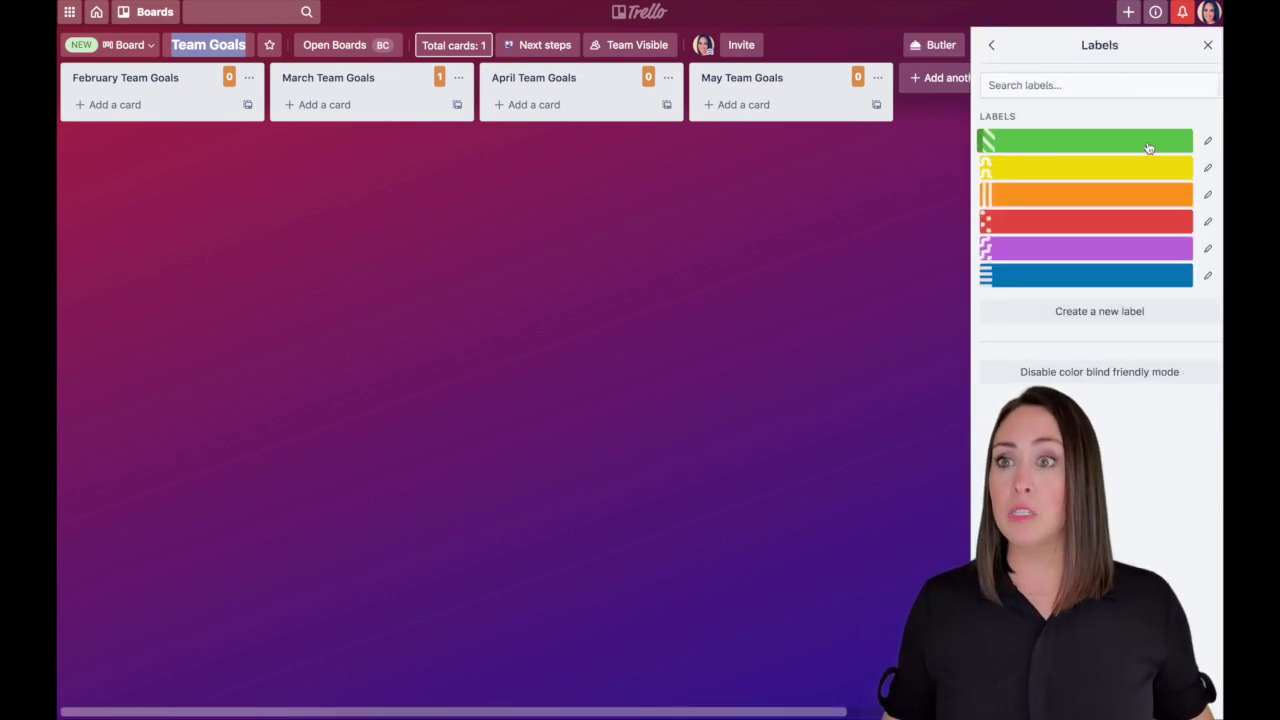
pyautogui.click(1148, 148)
pyautogui.click(1040, 228)
pyautogui.write('L')
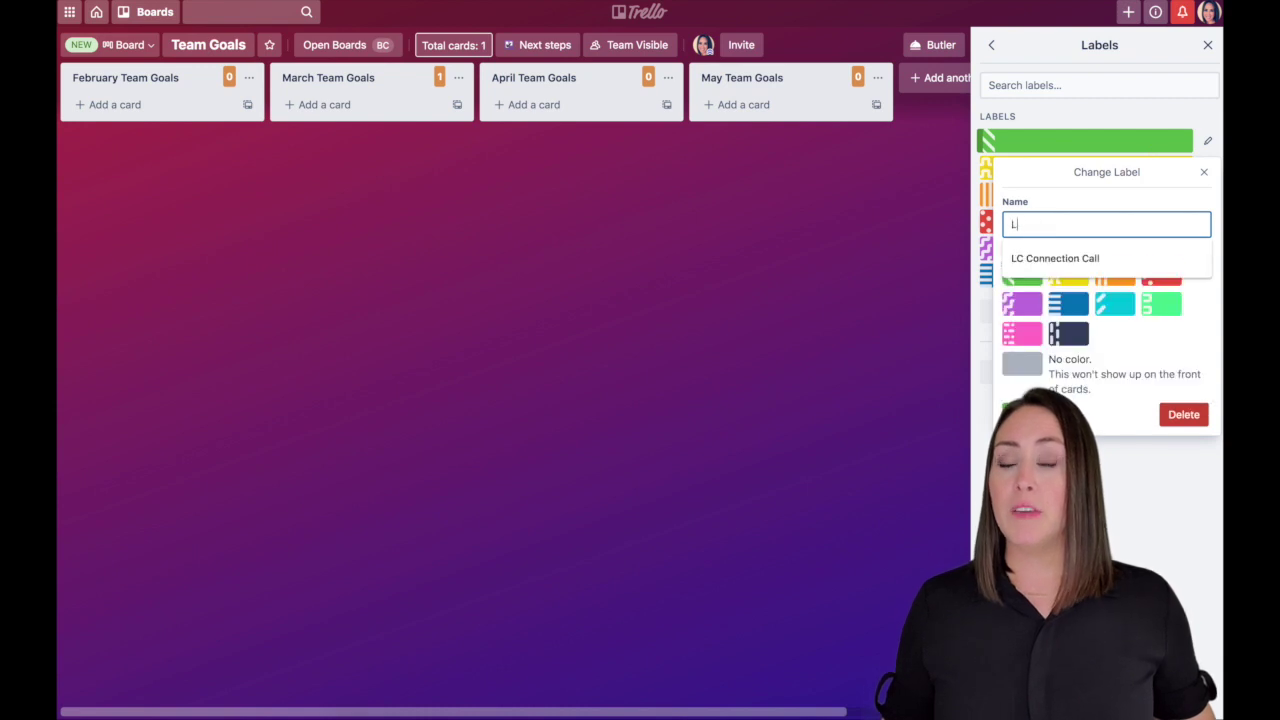
pyautogui.write('evel 1')
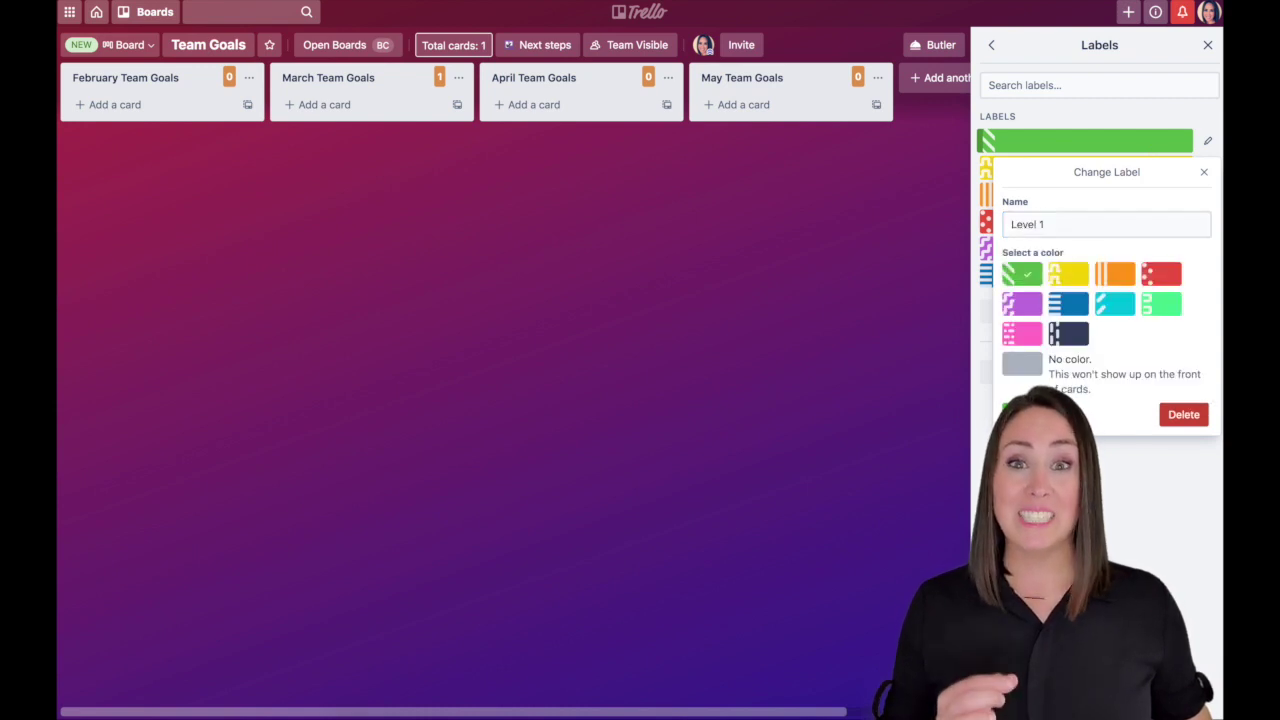
pyautogui.press('Return')
pyautogui.click(1023, 166)
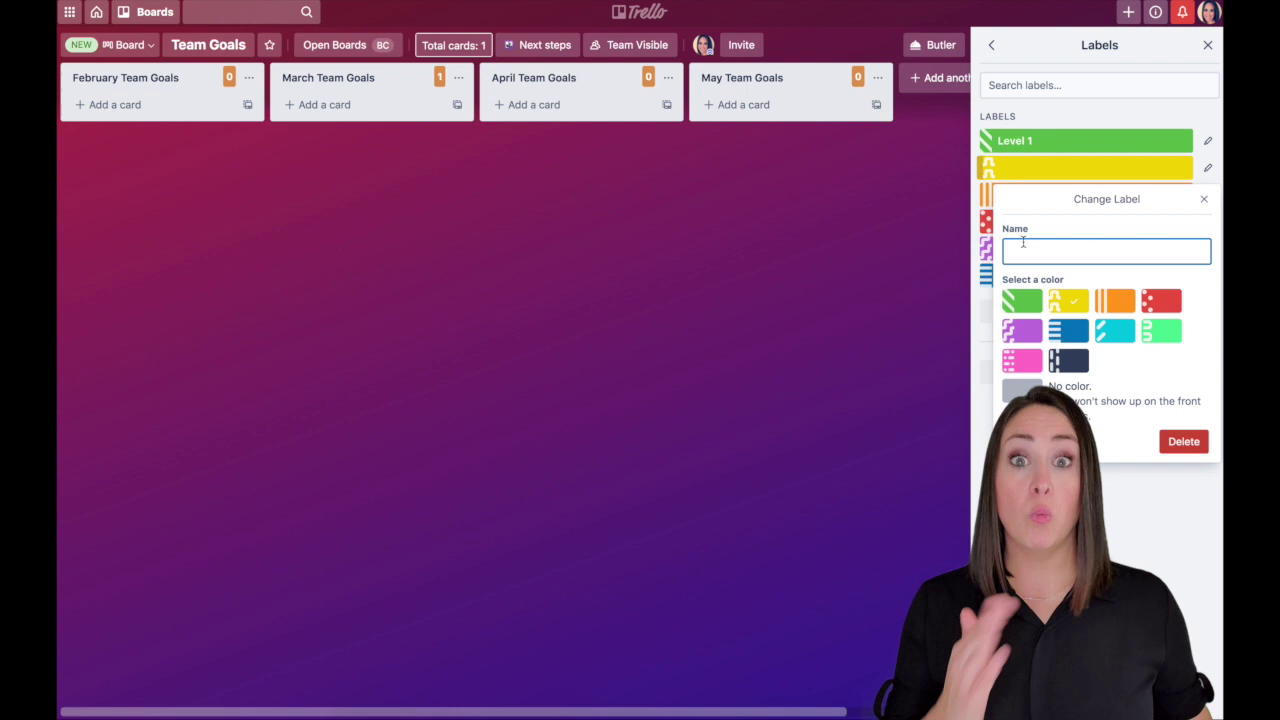
pyautogui.write('Level 2')
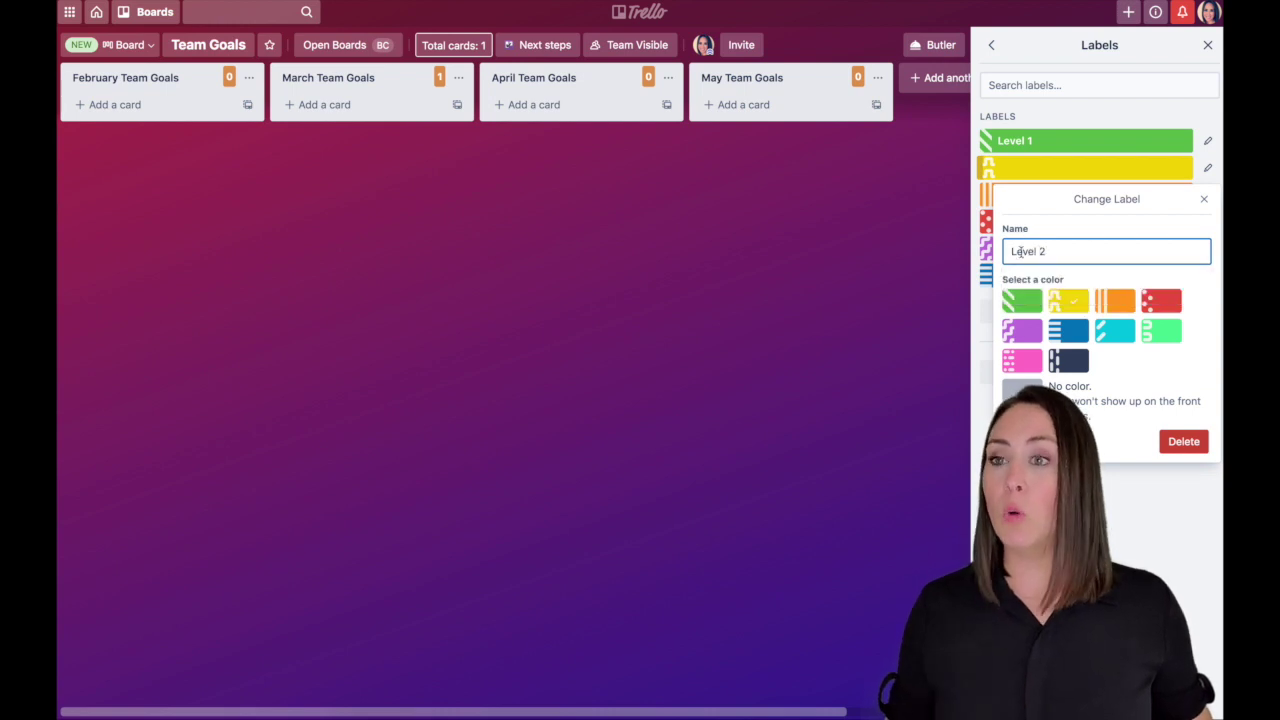
pyautogui.press('Return')
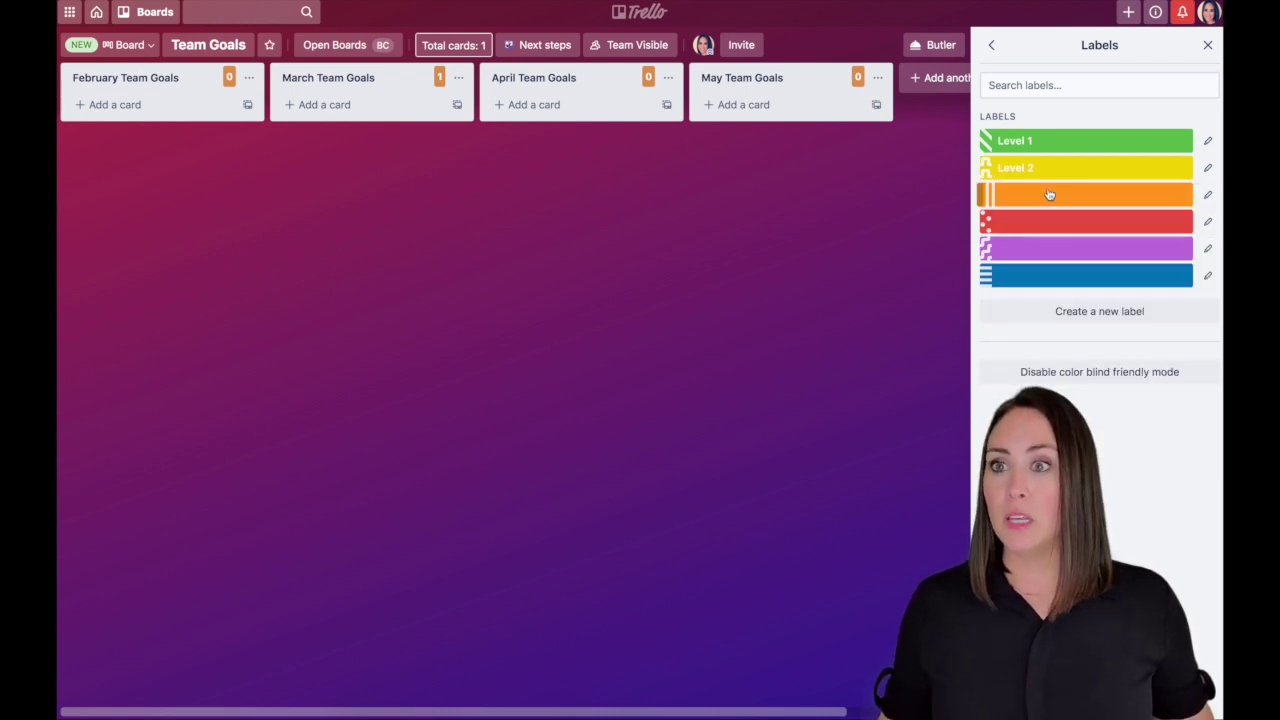
# Name the board's orange label Level 3 and the red label Level 4.
pyautogui.click(1049, 194)
pyautogui.write('Level 3')
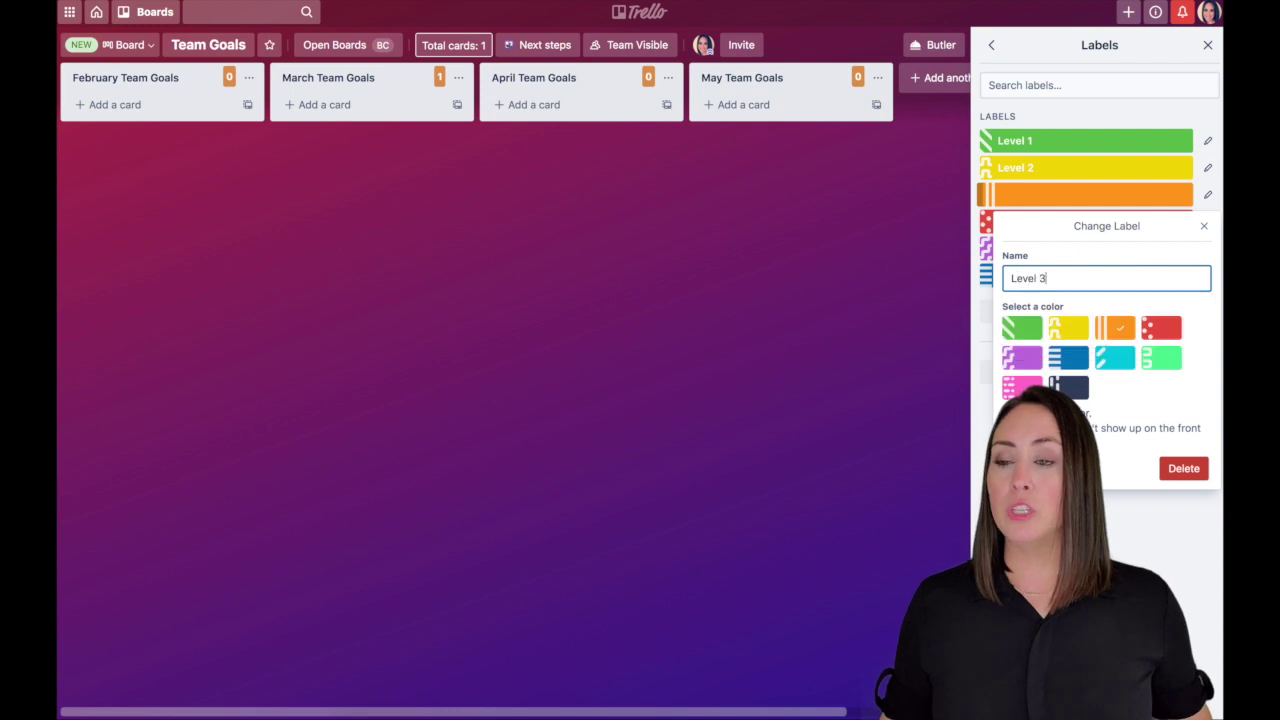
pyautogui.press('Return')
pyautogui.click(1049, 221)
pyautogui.write('Level 4')
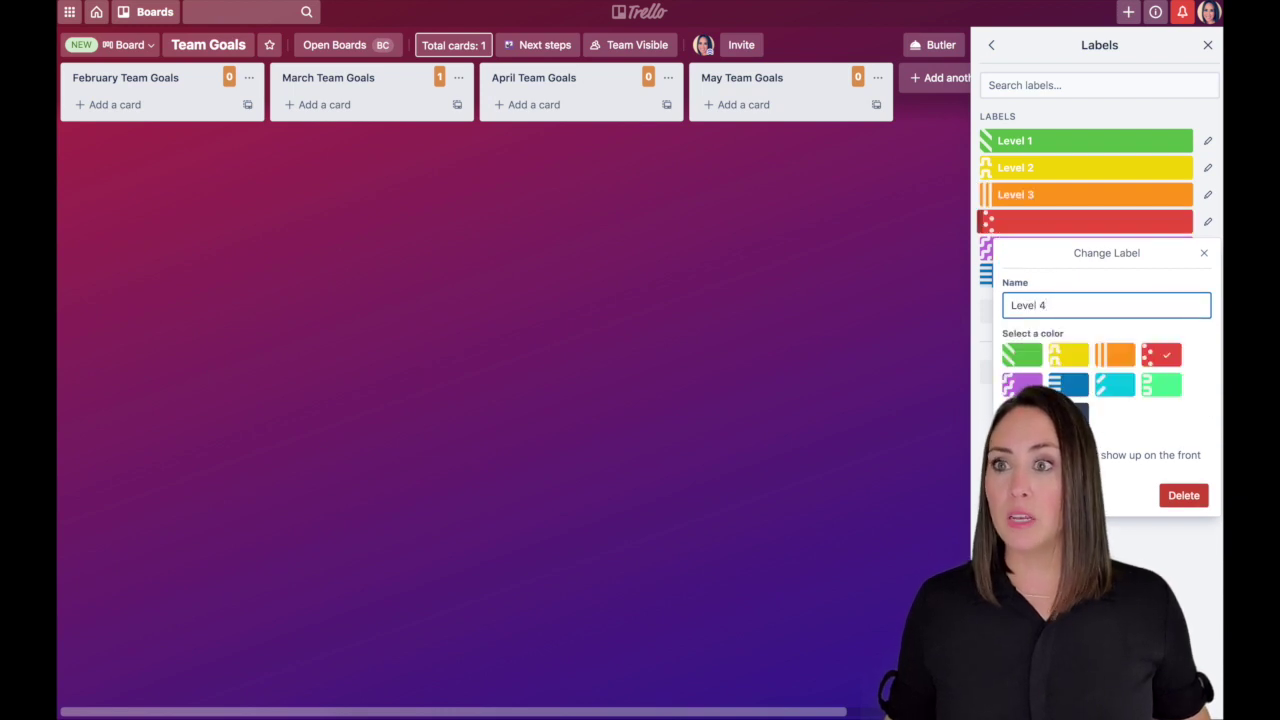
pyautogui.press('Return')
# Name the purple label Level 5 and the blue label Level 6, and close the board's label settings.
pyautogui.click(1049, 248)
pyautogui.write('Level 5')
pyautogui.press('Return')
pyautogui.click(1049, 275)
pyautogui.write('Level 6')
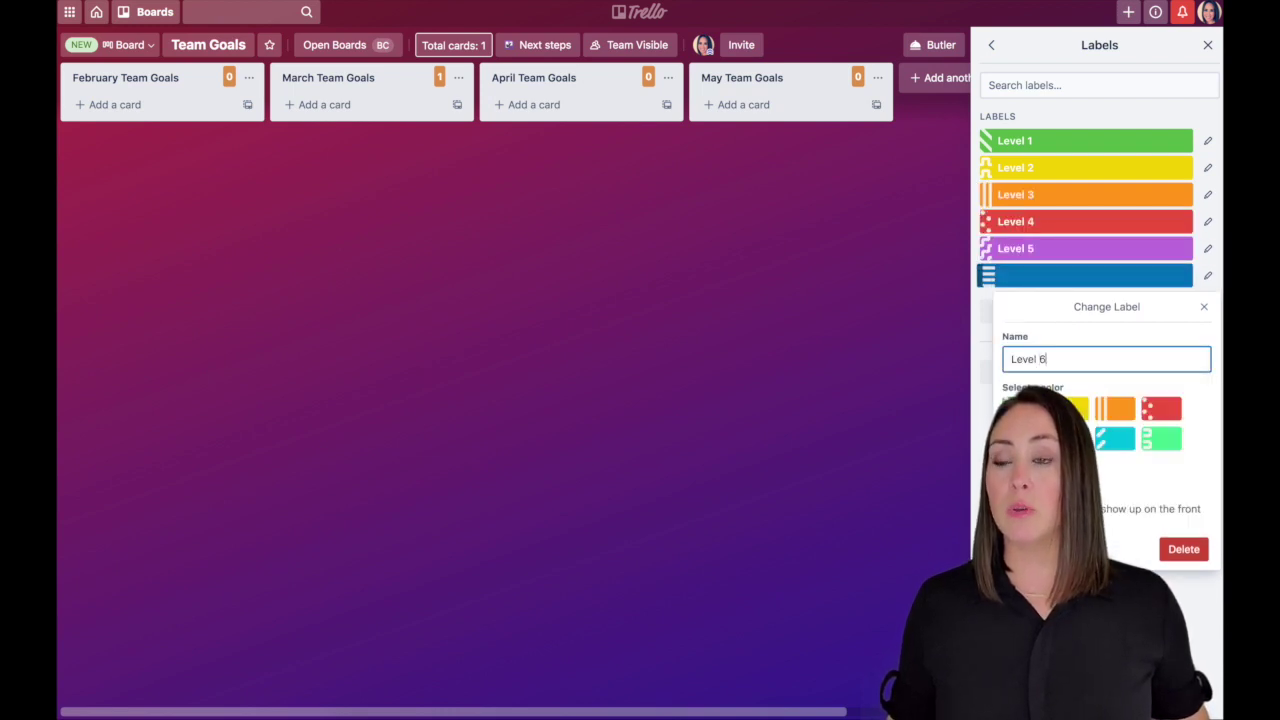
pyautogui.press('Return')
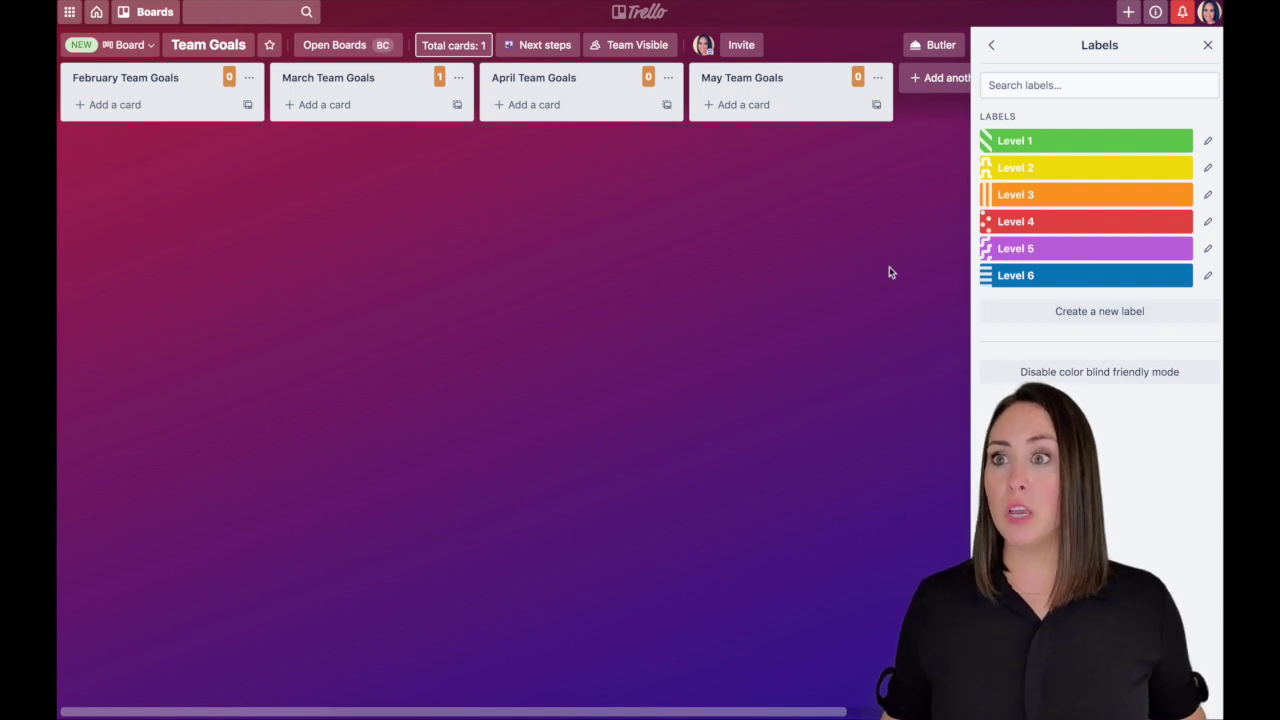
pyautogui.click(1207, 45)
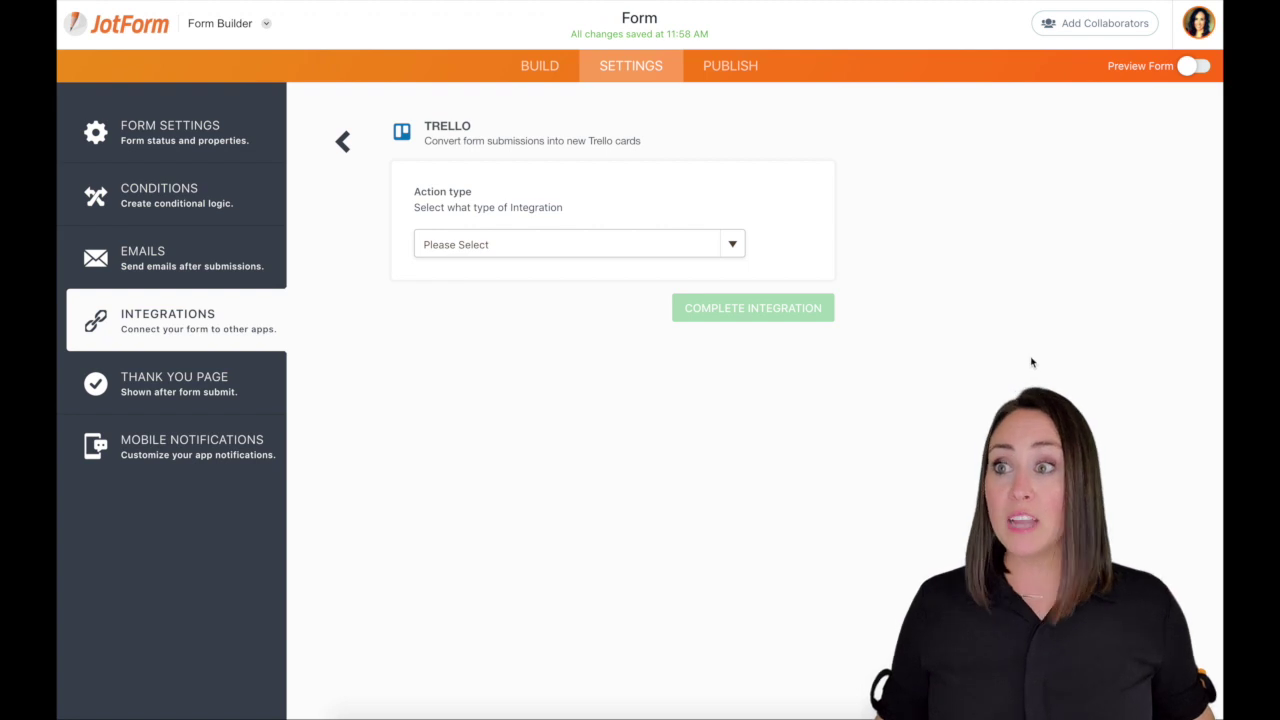
# Back in JotForm, set the Trello integration to Create card on the Team Goals board in the February Team Goals list.
pyautogui.click(733, 245)
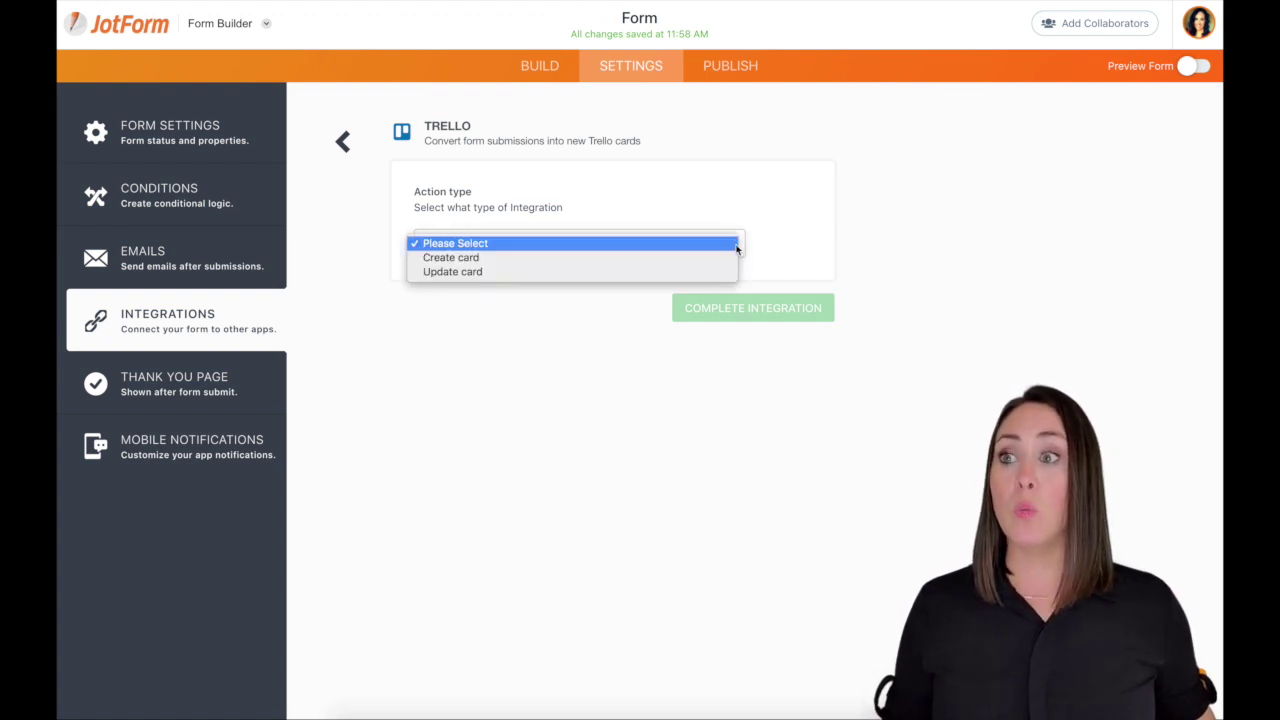
pyautogui.click(486, 260)
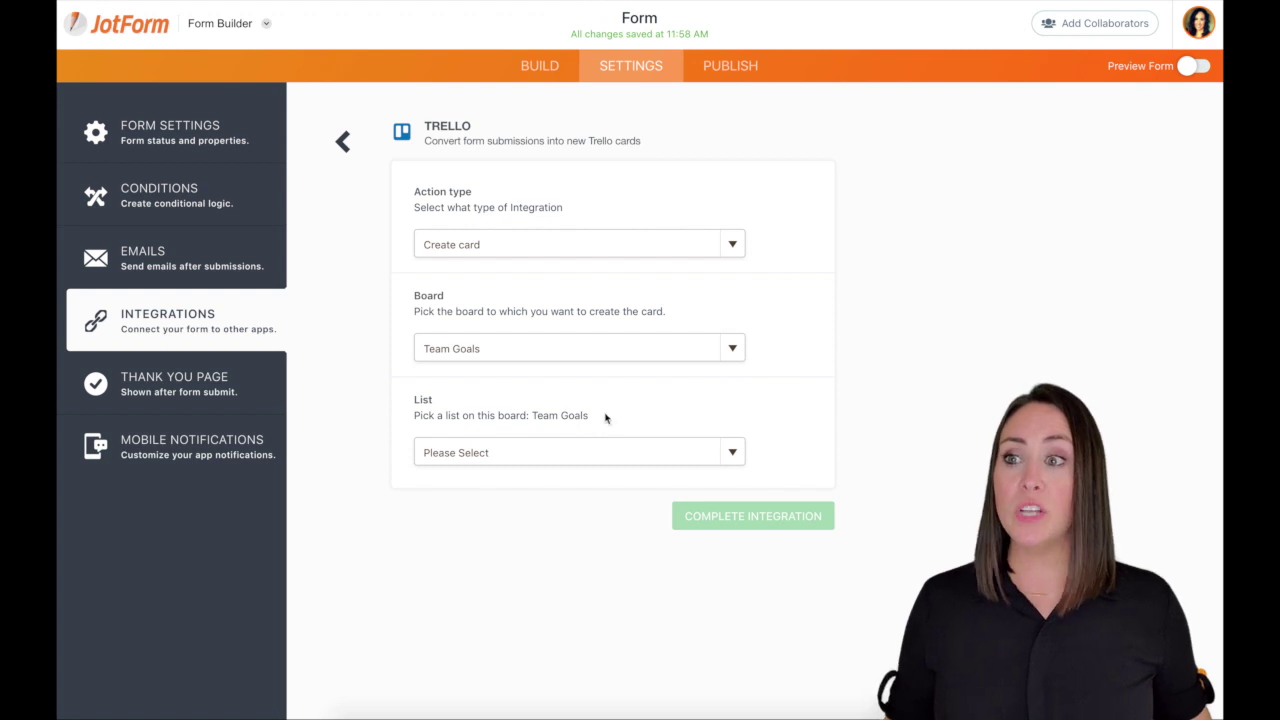
pyautogui.click(733, 455)
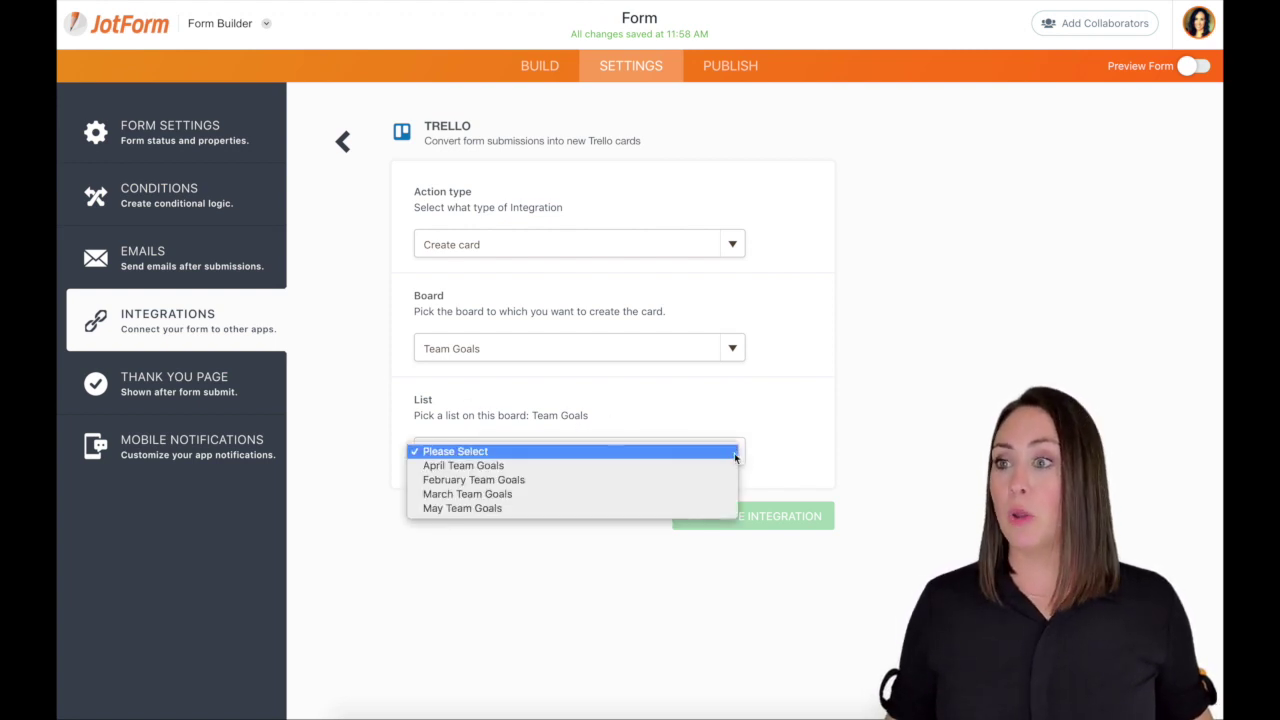
pyautogui.click(531, 481)
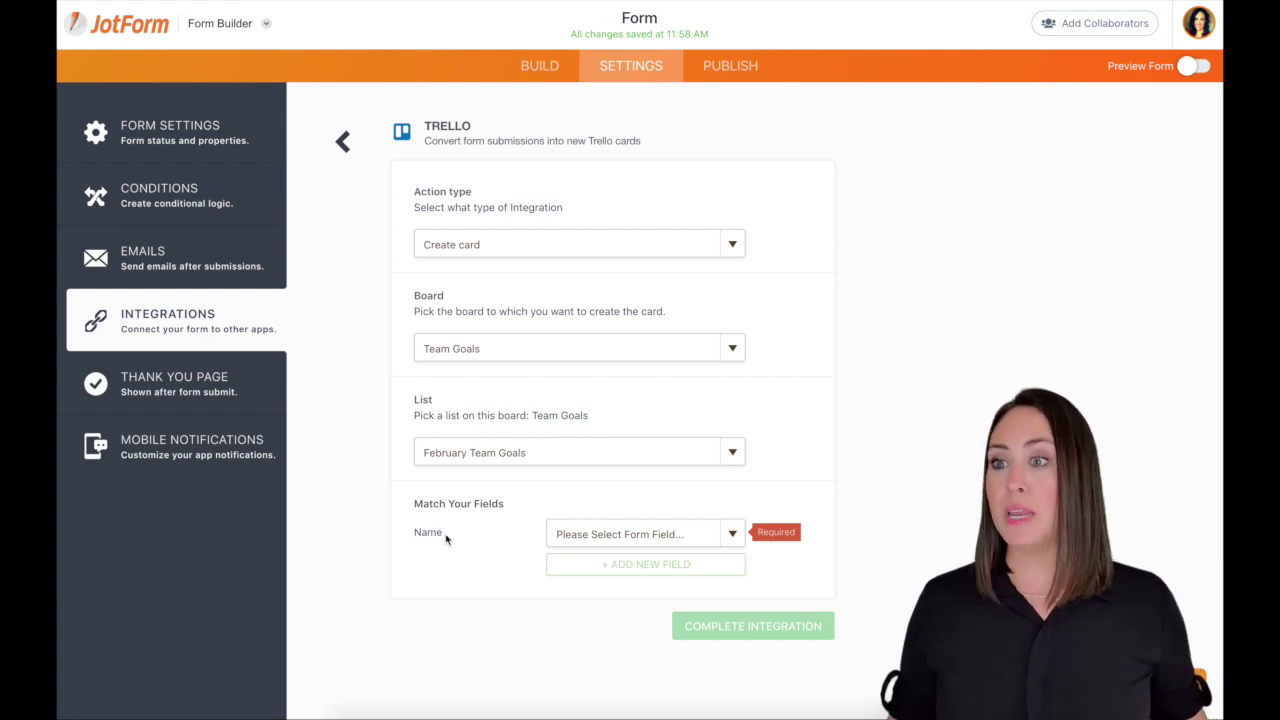
# Match the Trello card's Name to the form field Name - {name} and its Description to the goals field {typeA}.
pyautogui.click(733, 536)
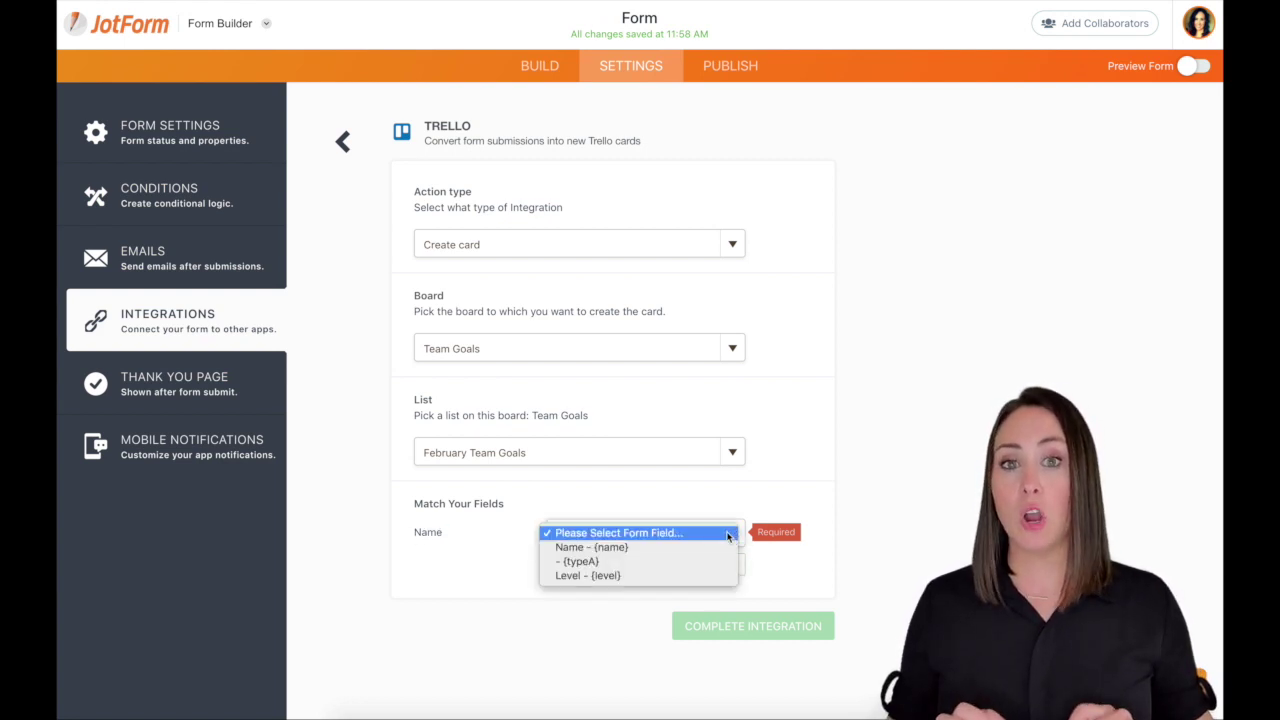
pyautogui.click(634, 548)
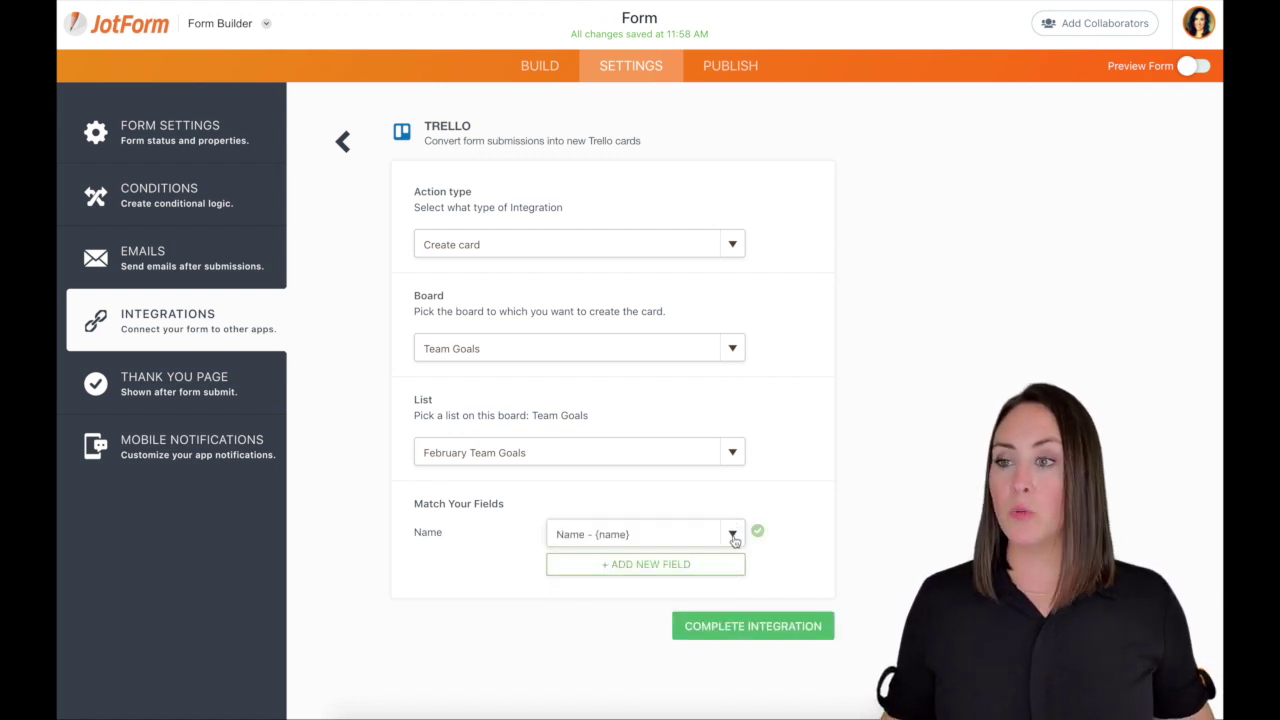
pyautogui.click(700, 566)
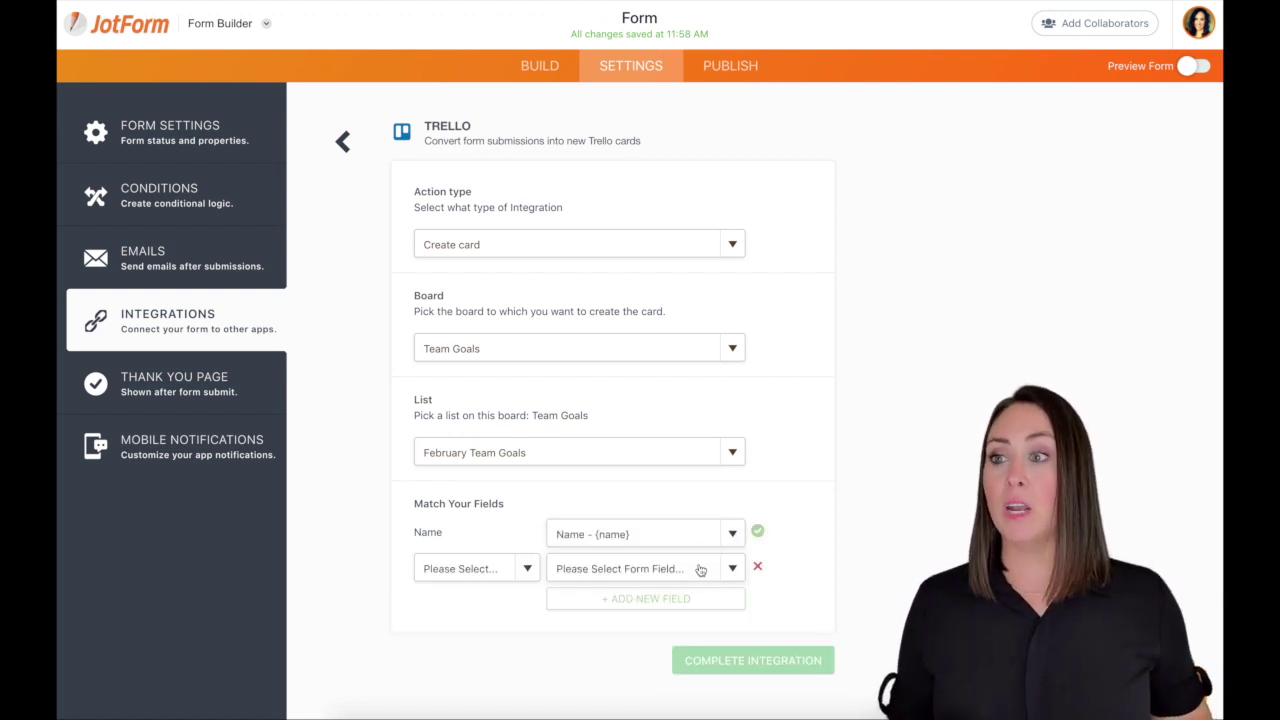
pyautogui.click(527, 568)
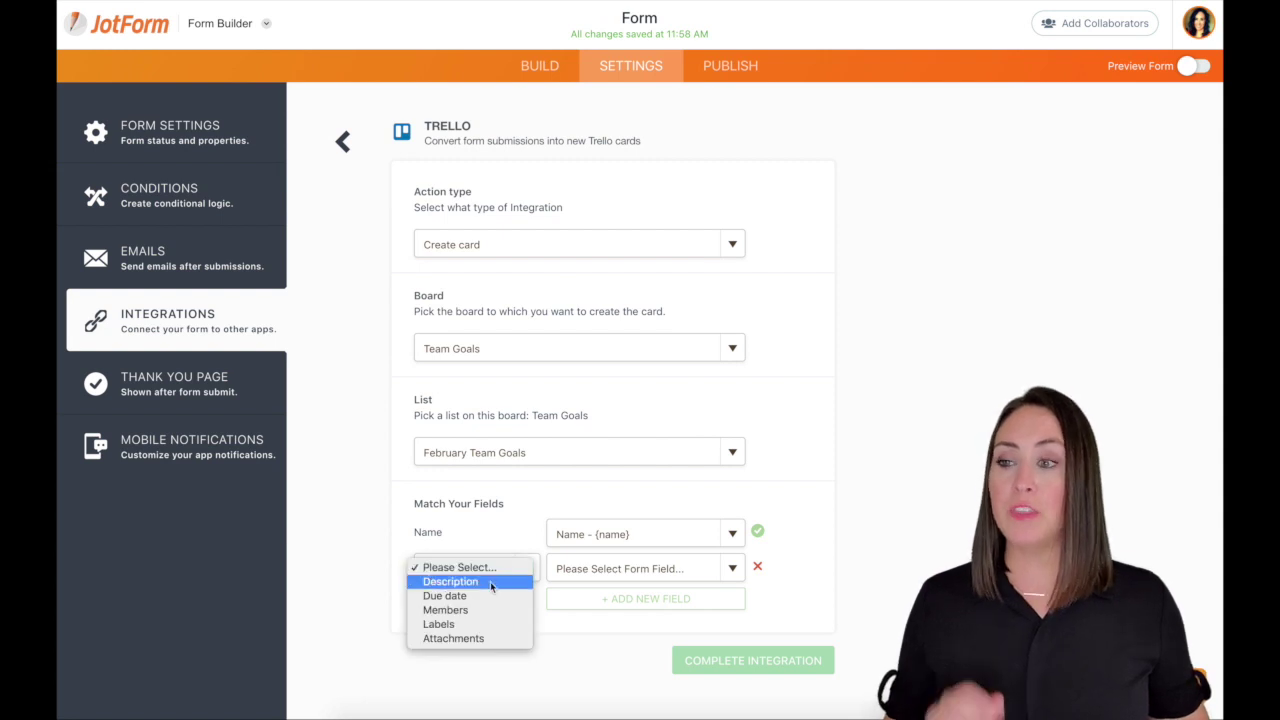
pyautogui.click(491, 583)
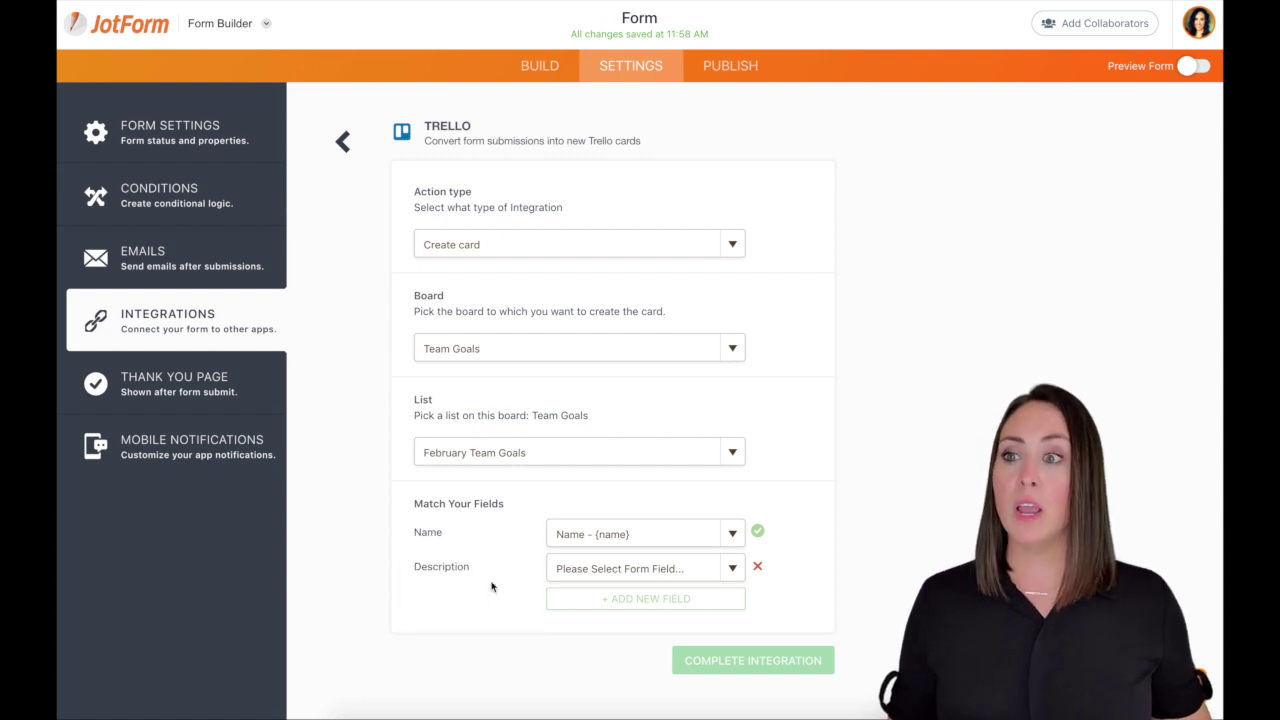
pyautogui.click(735, 569)
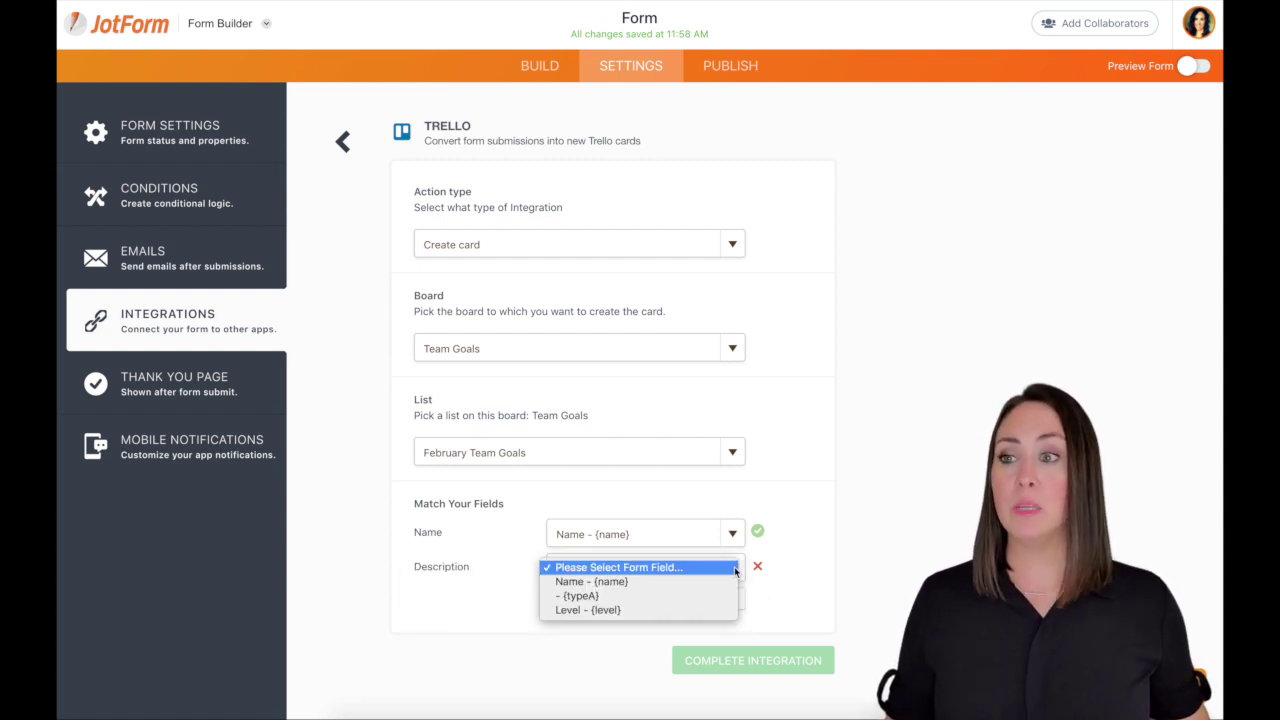
pyautogui.click(630, 597)
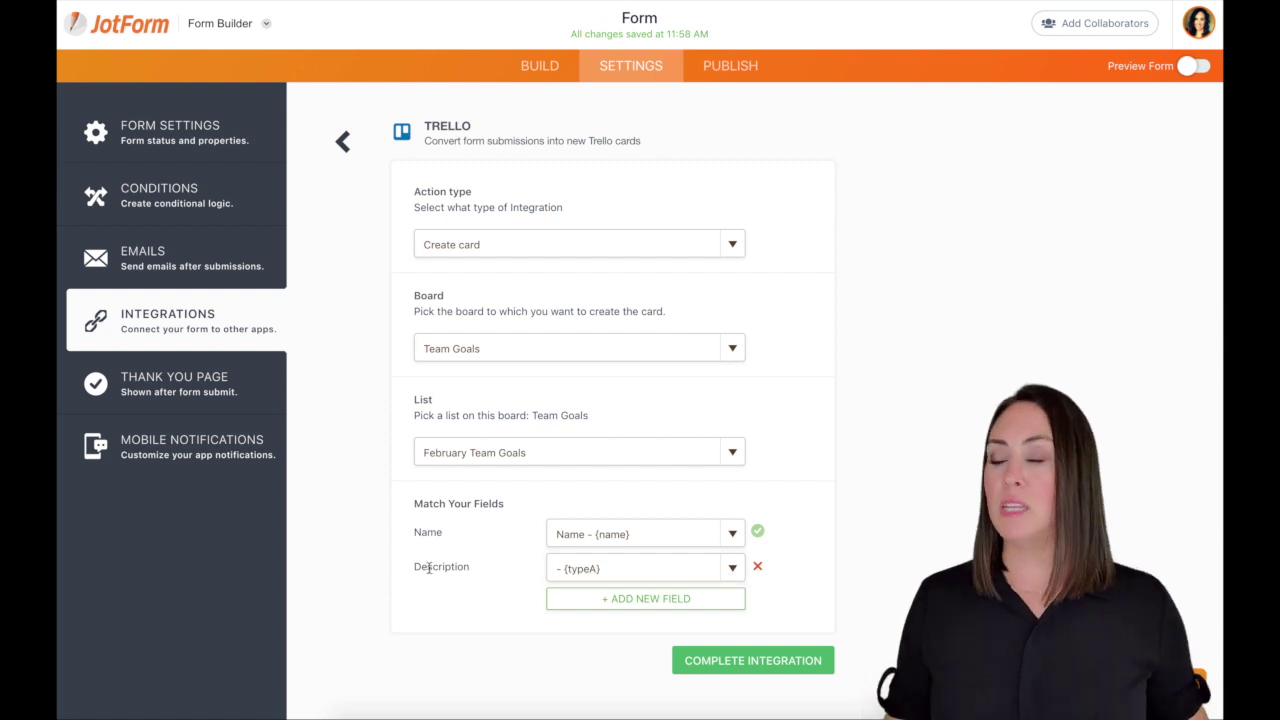
pyautogui.moveTo(413, 567); pyautogui.dragTo(474, 571)
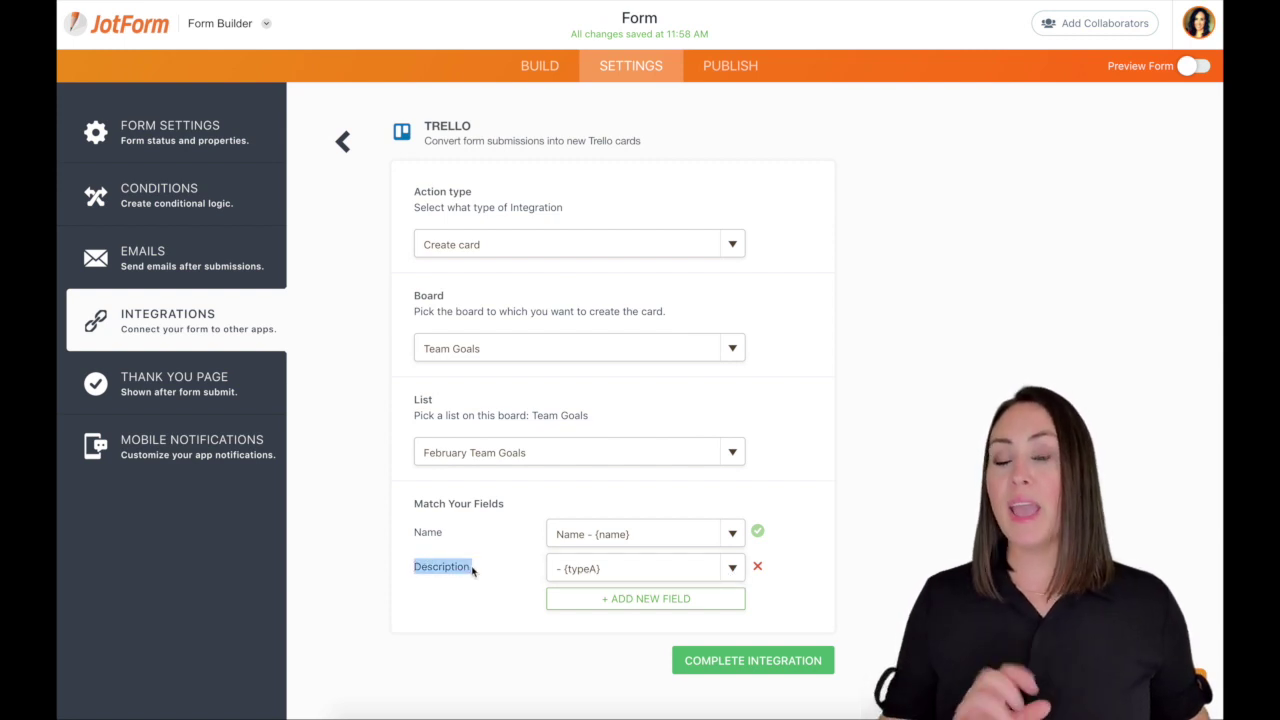
pyautogui.click(731, 569)
pyautogui.click(592, 570)
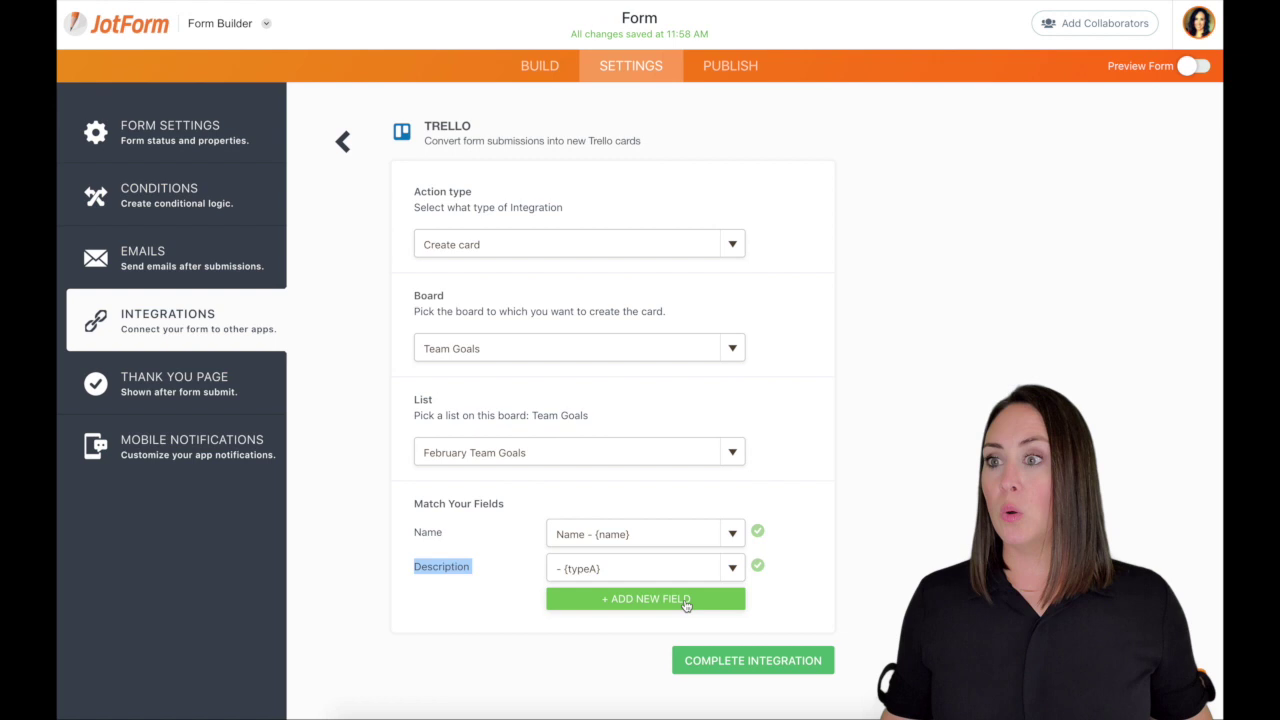
# Add a Labels field to the Trello card mapping, match it to Level - {level}, and complete the integration.
pyautogui.click(672, 600)
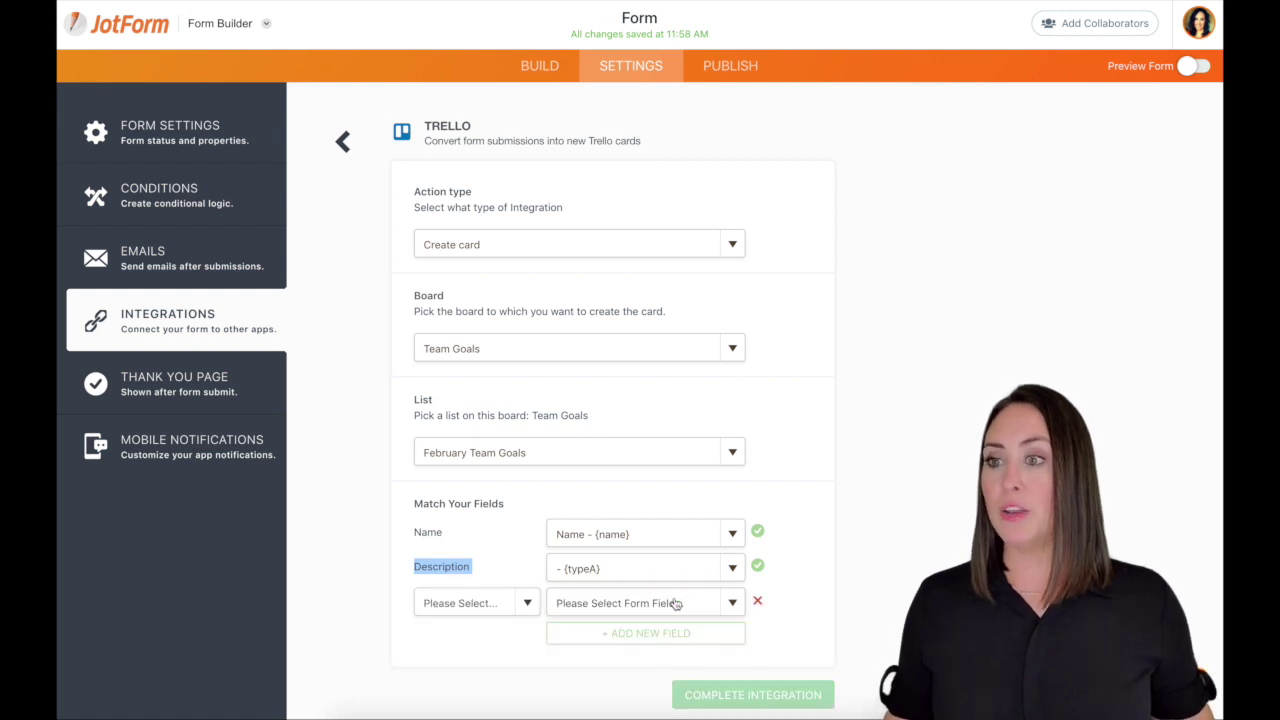
pyautogui.click(528, 605)
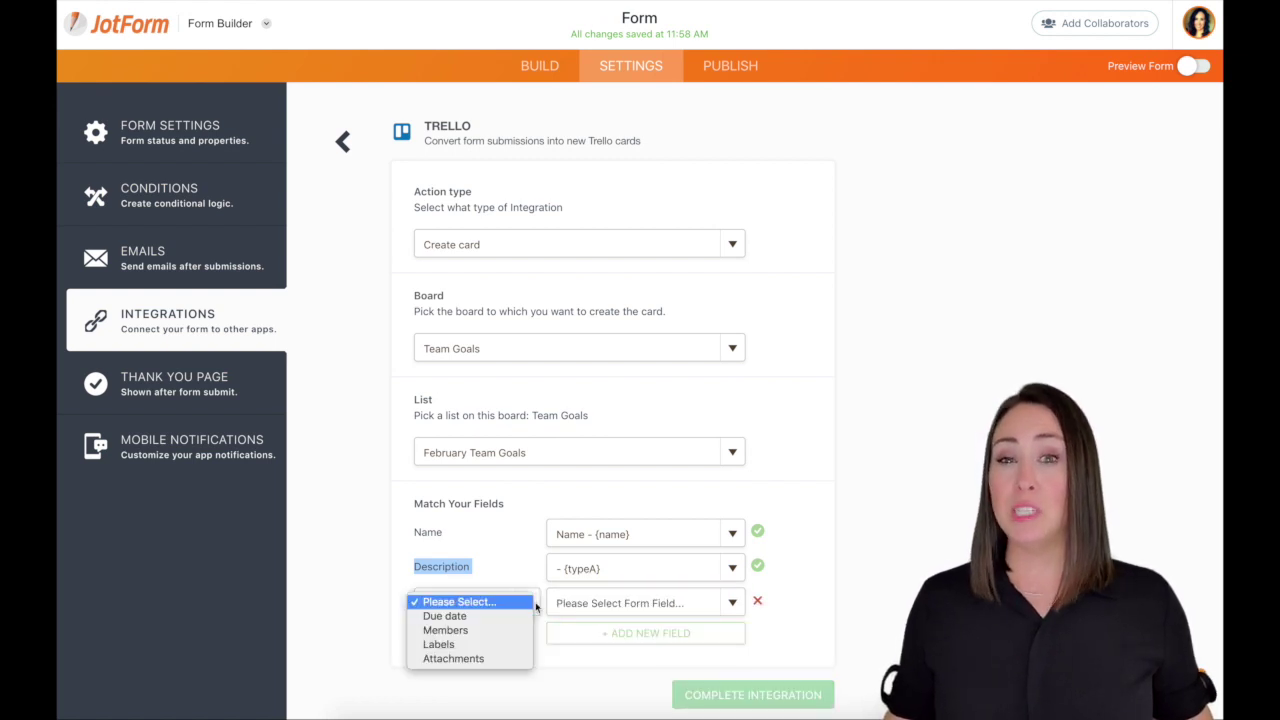
pyautogui.click(440, 645)
pyautogui.click(735, 603)
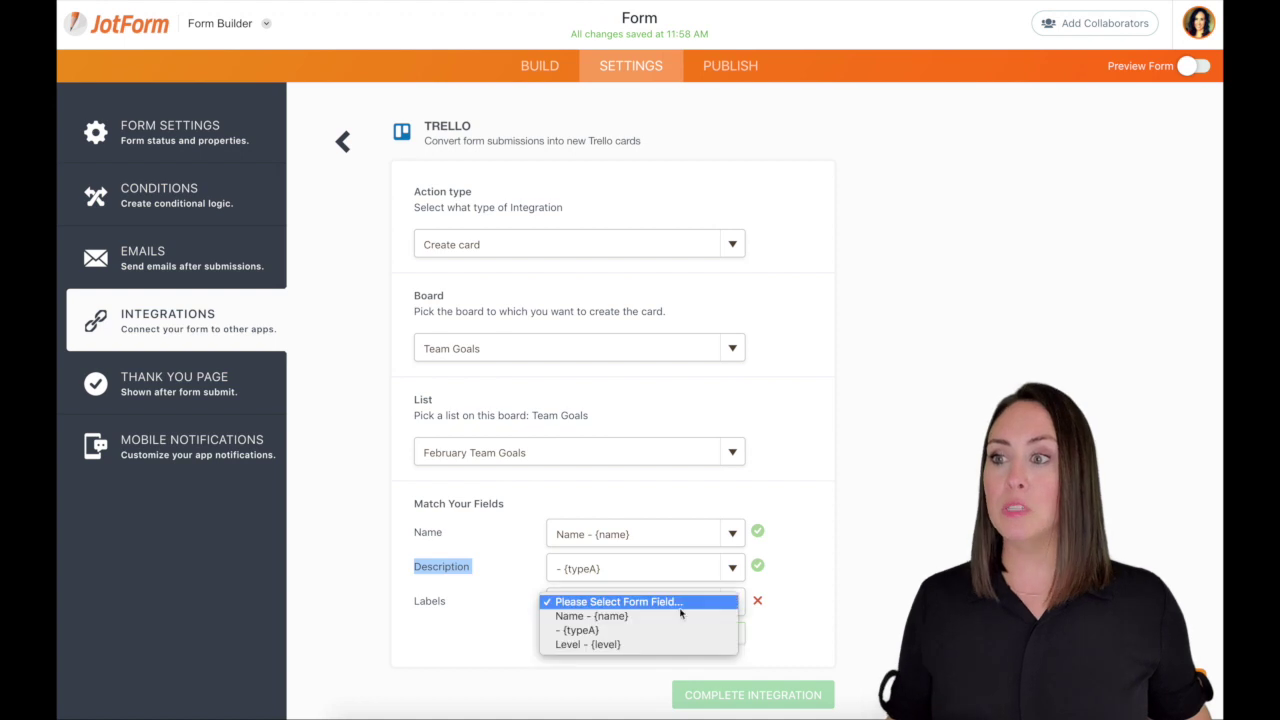
pyautogui.click(587, 644)
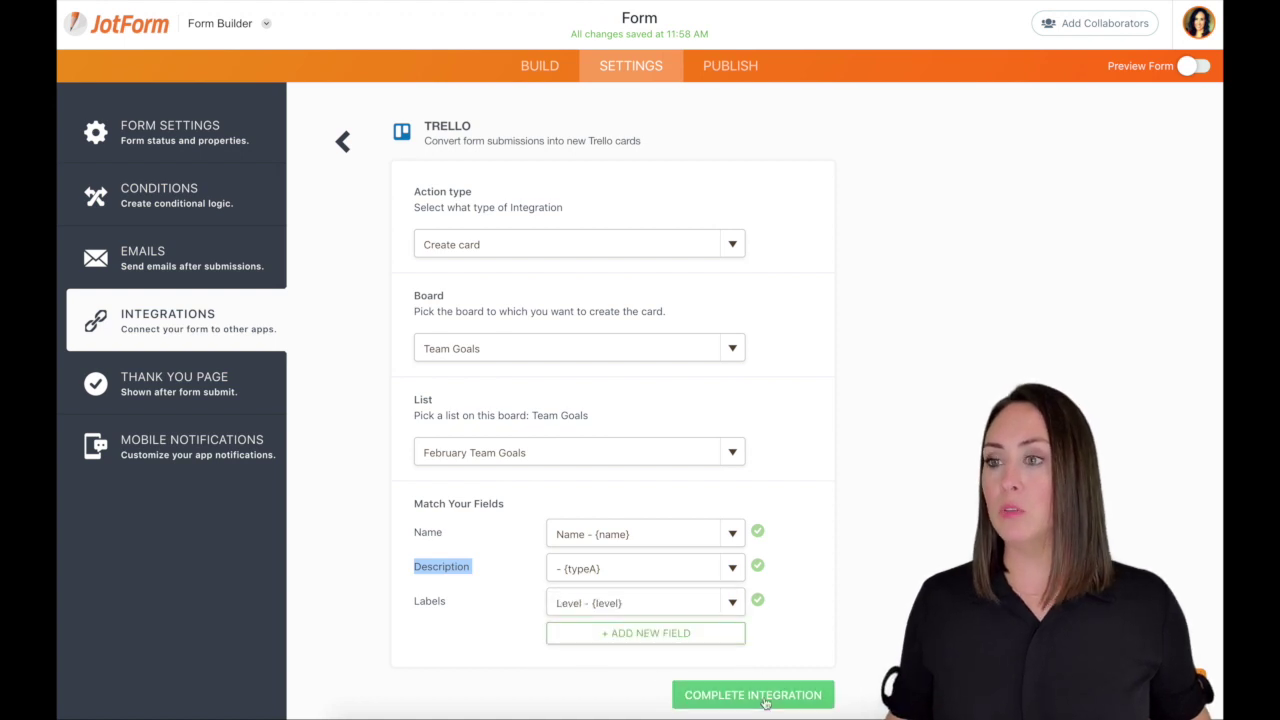
pyautogui.click(786, 697)
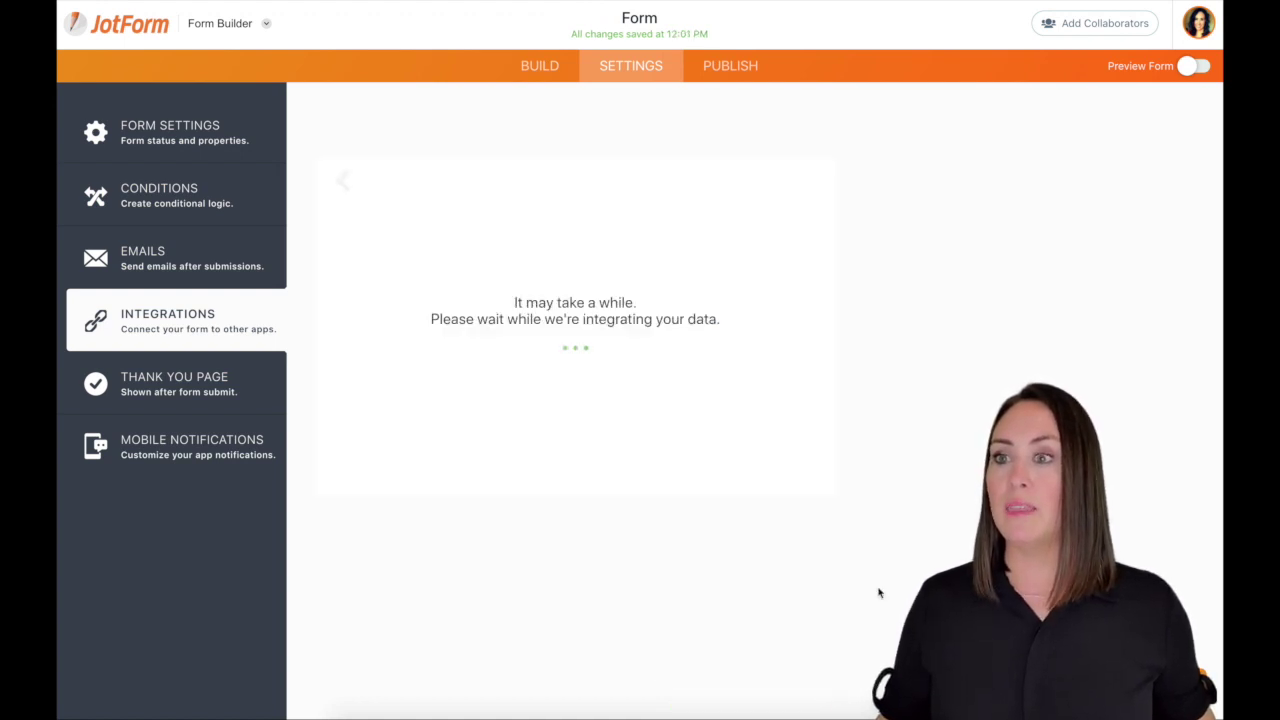
pyautogui.click(798, 411)
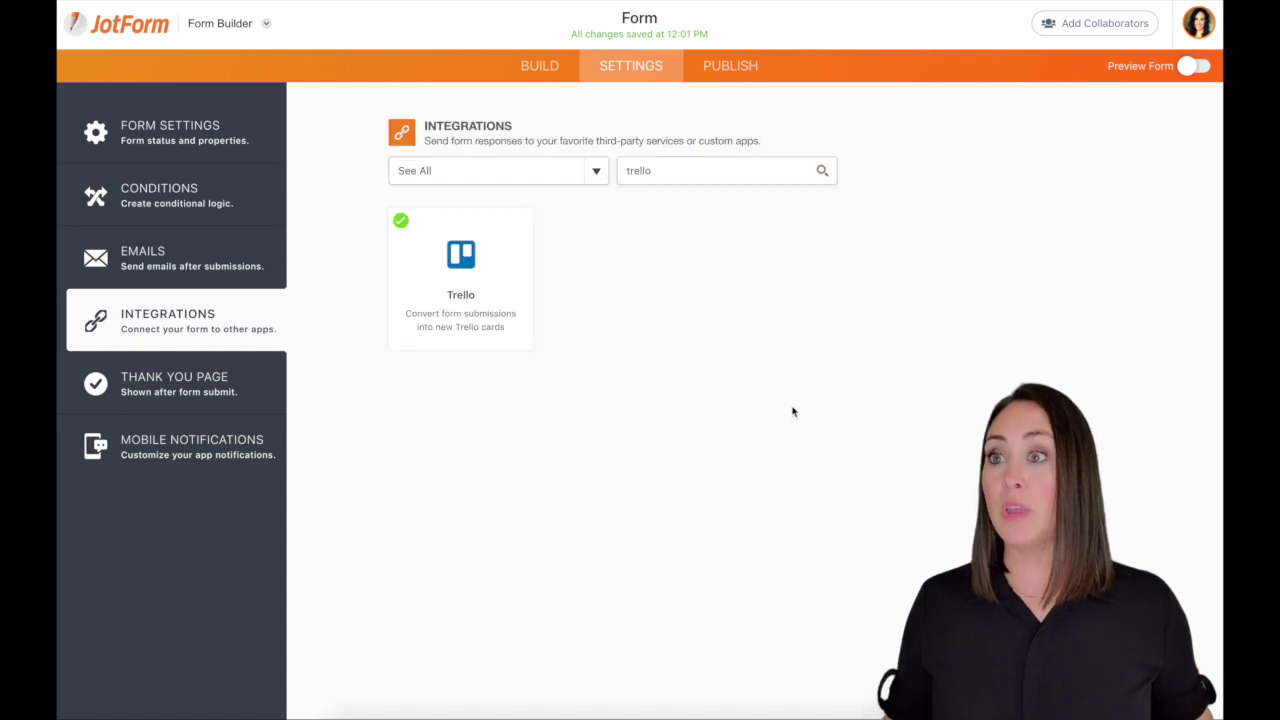
# Open the published form and fill in Test Name with a sales goal of 5000, team sales goal 10000 and promotions goal 4.
pyautogui.click(755, 74)
pyautogui.click(597, 222)
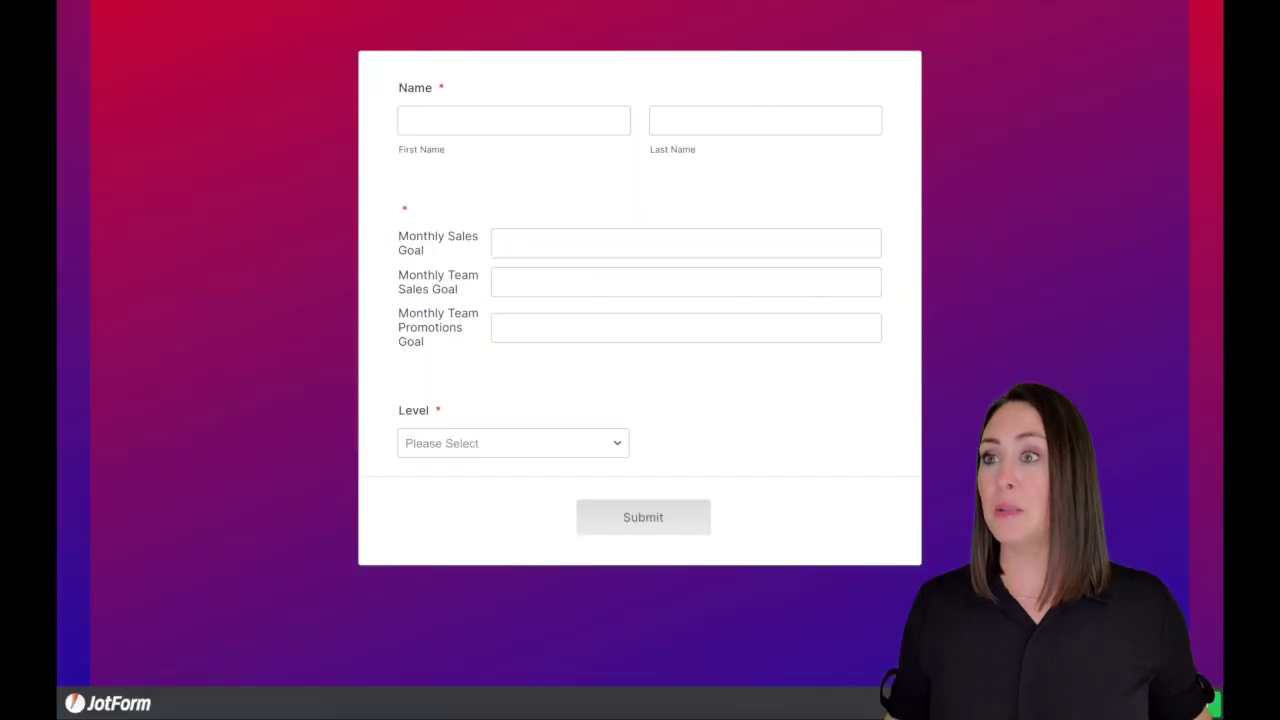
pyautogui.click(455, 120)
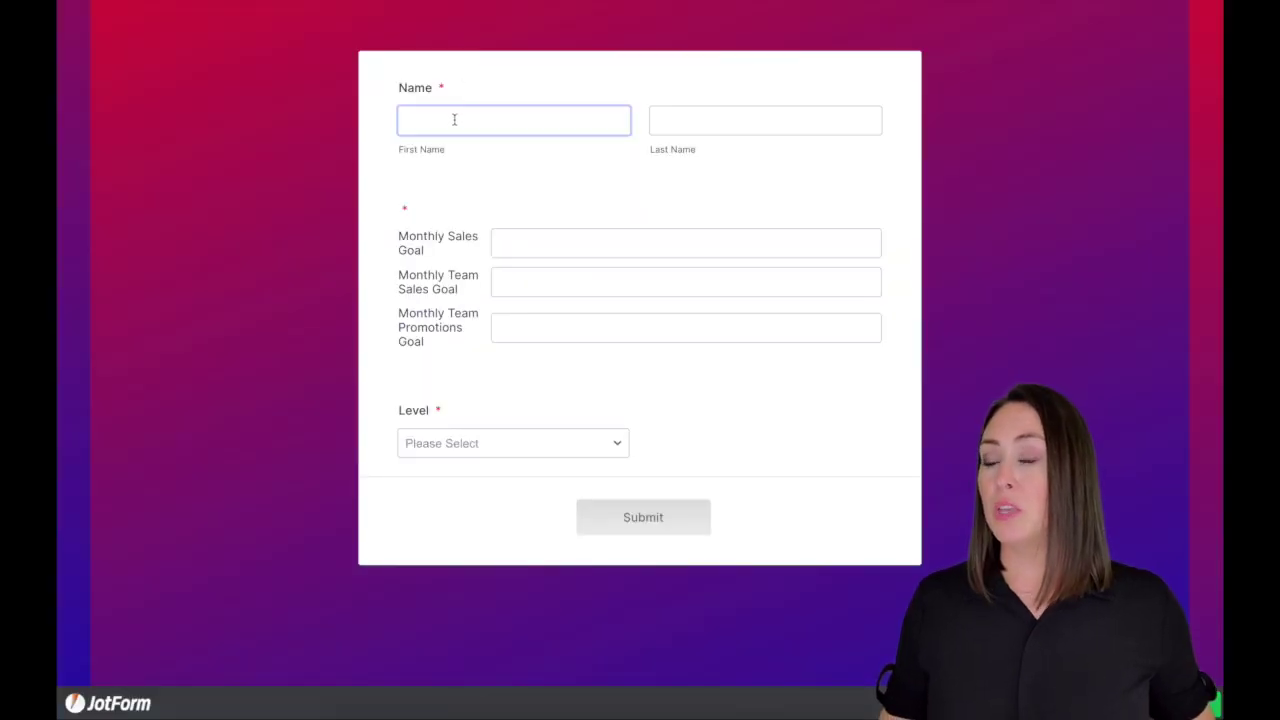
pyautogui.click(765, 120)
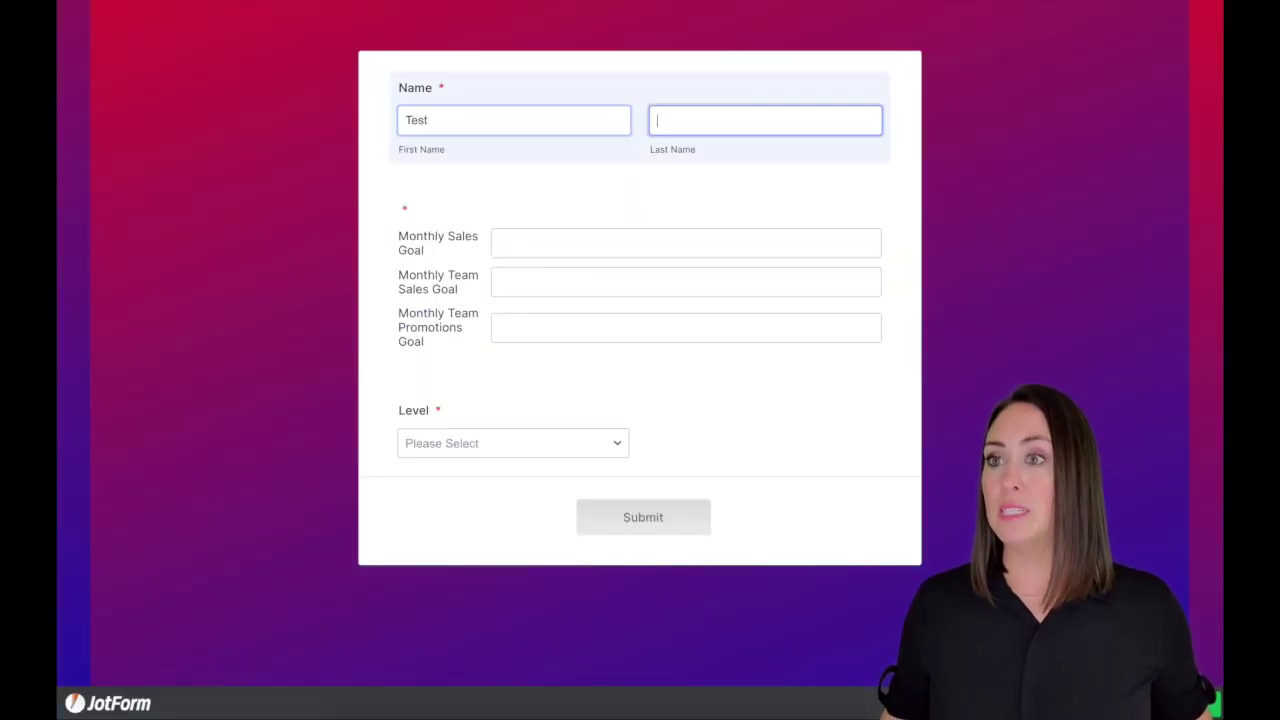
pyautogui.click(686, 243)
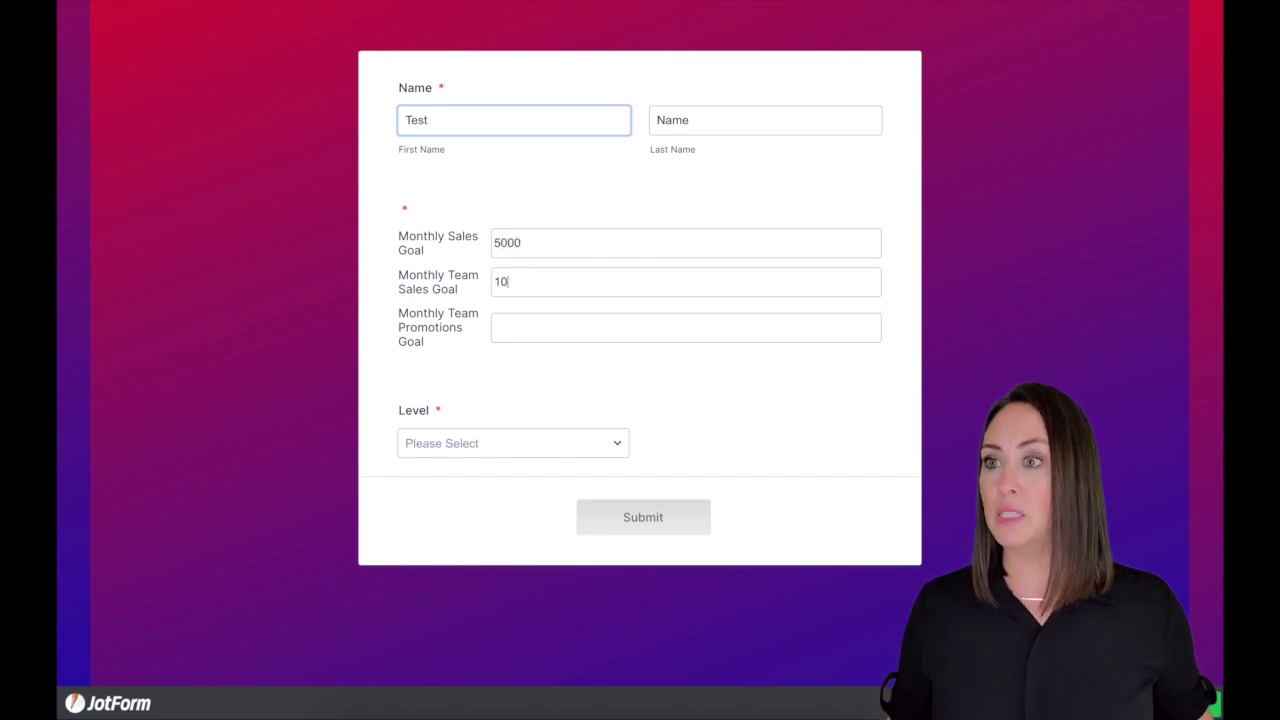
pyautogui.write('4')
# Choose Level 2 as the level and submit the test entry.
pyautogui.click(622, 443)
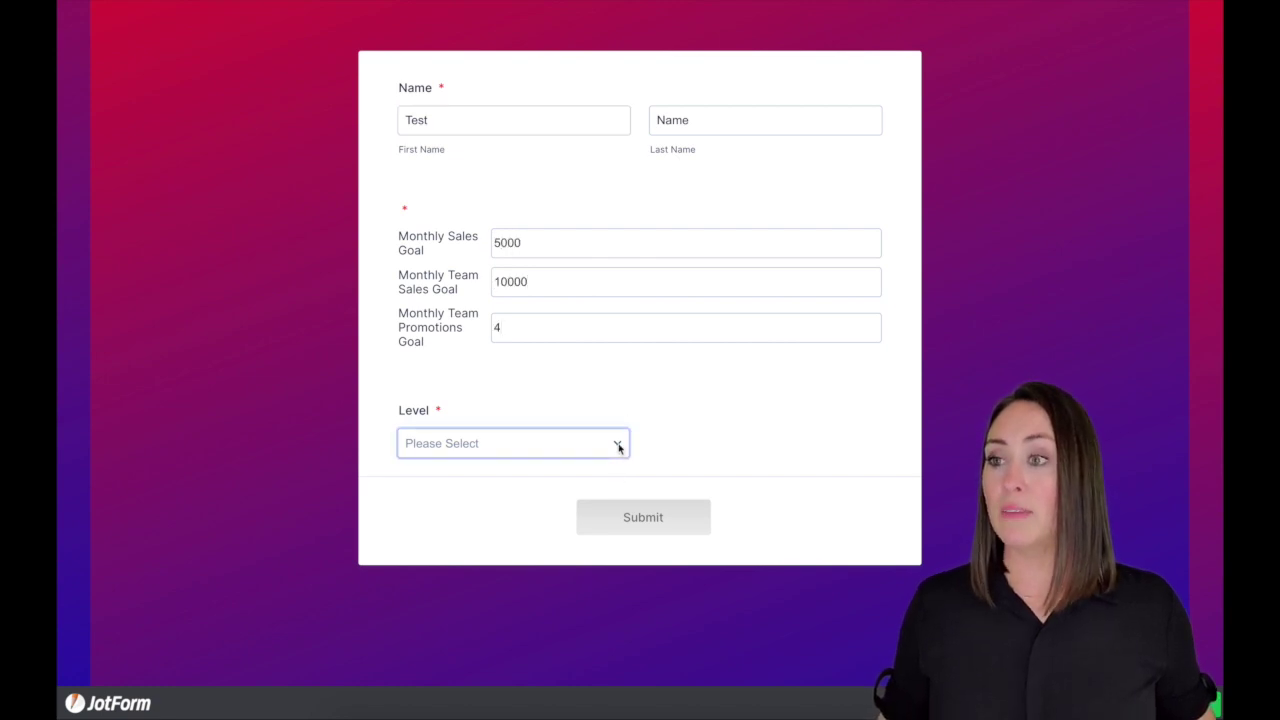
pyautogui.click(618, 447)
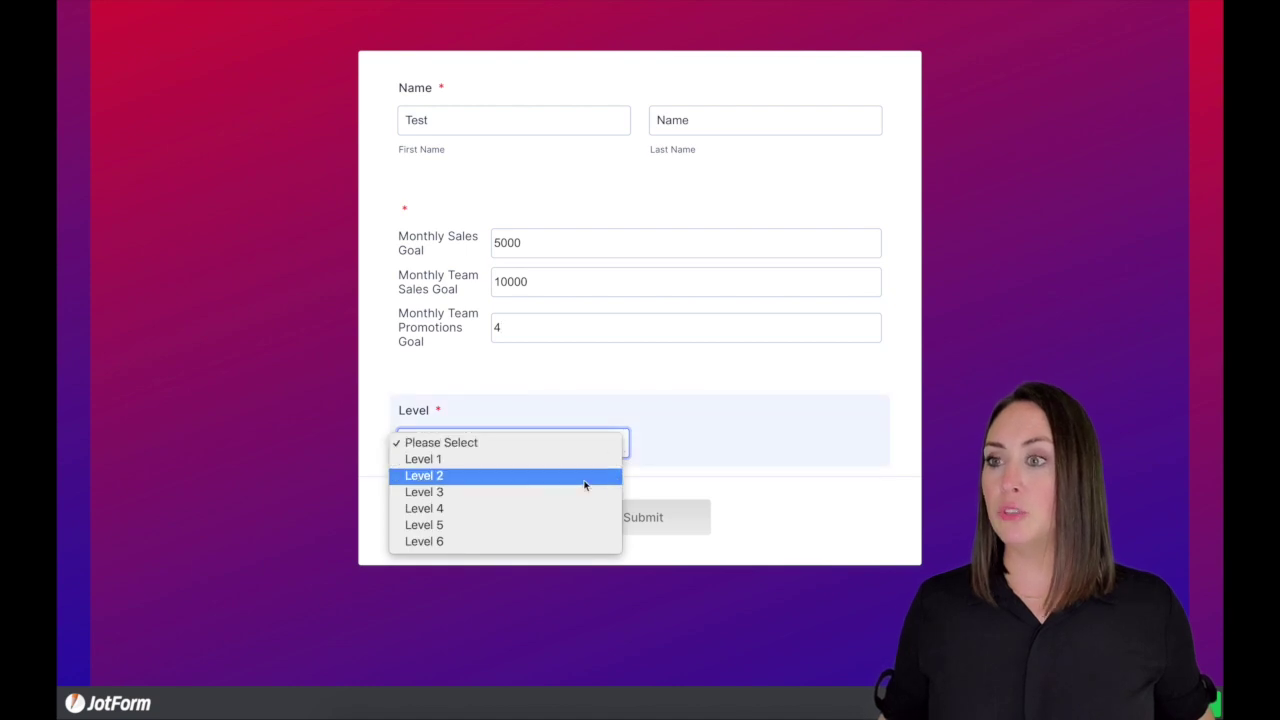
pyautogui.click(582, 478)
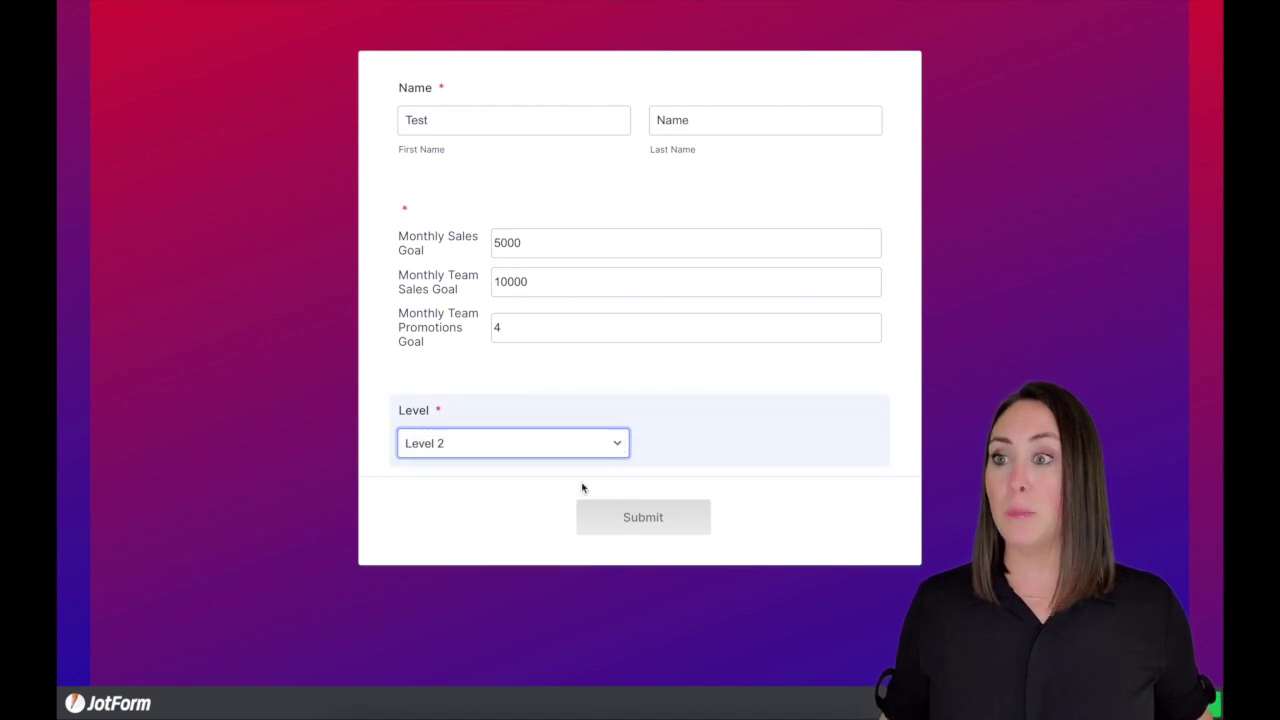
pyautogui.click(683, 520)
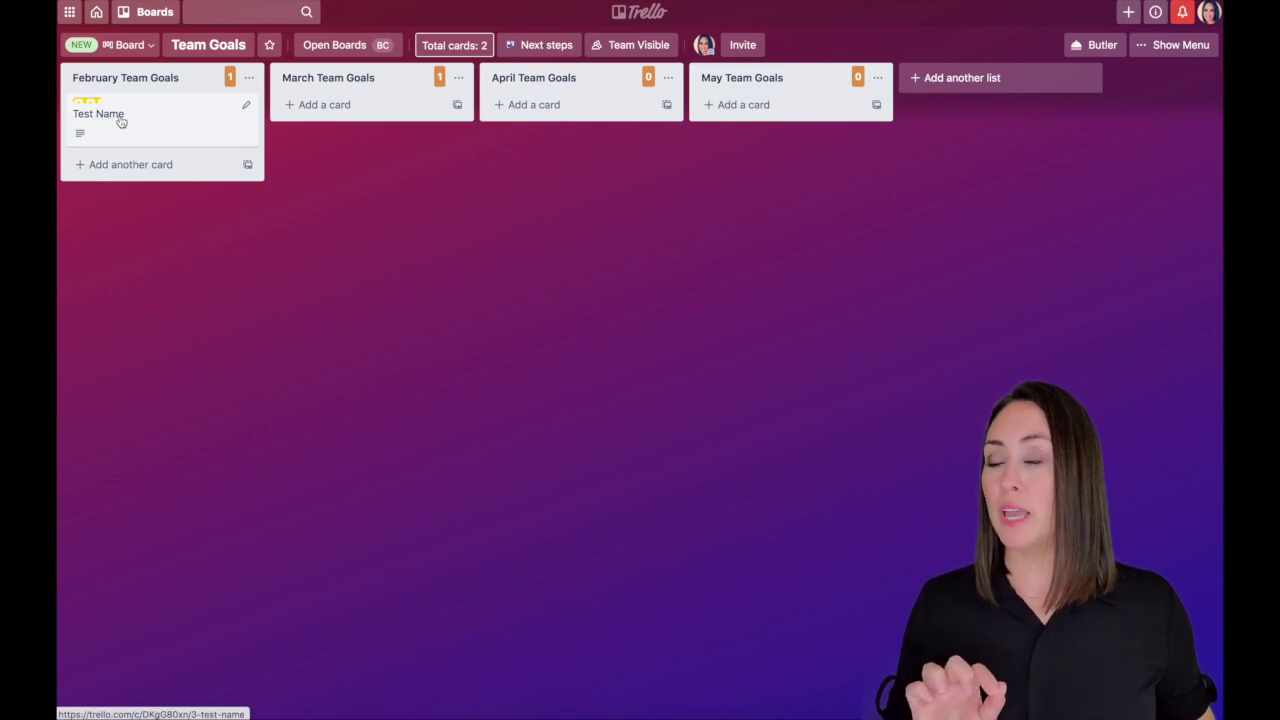
# In Trello, examine the Test Name card's label and goals description in the February Team Goals list, and close the card.
pyautogui.click(175, 112)
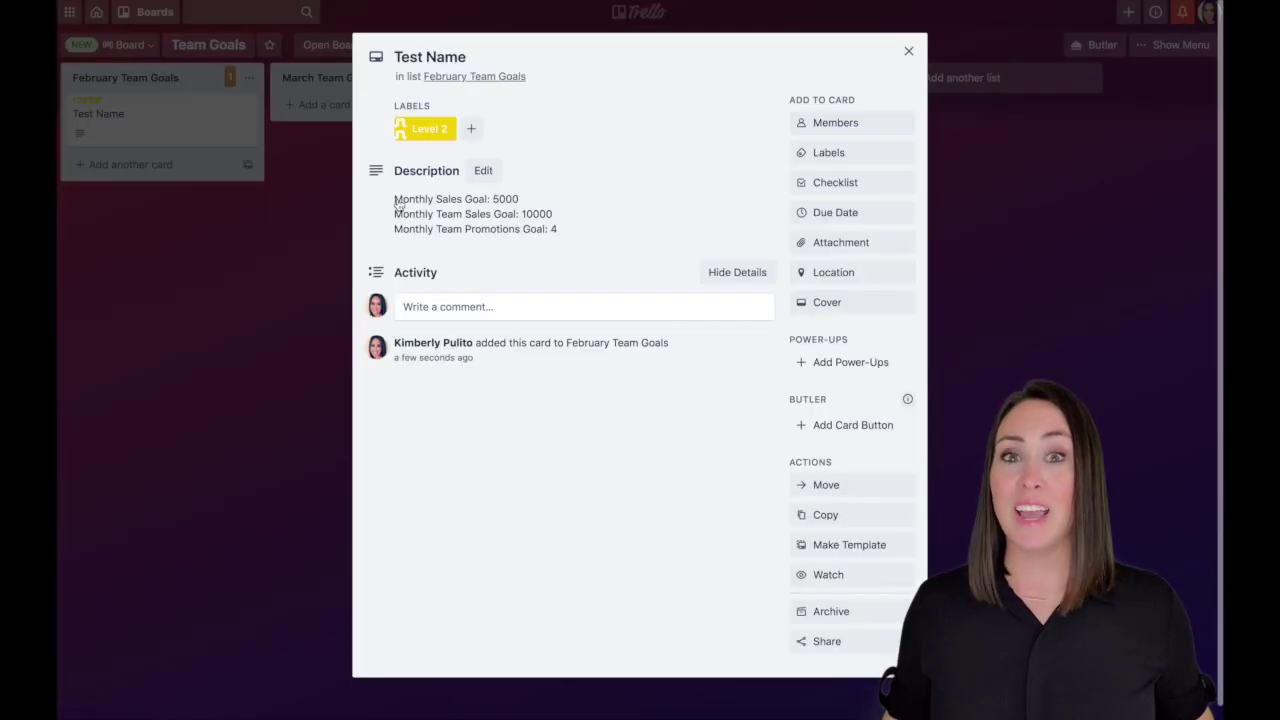
pyautogui.moveTo(395, 200); pyautogui.dragTo(566, 237)
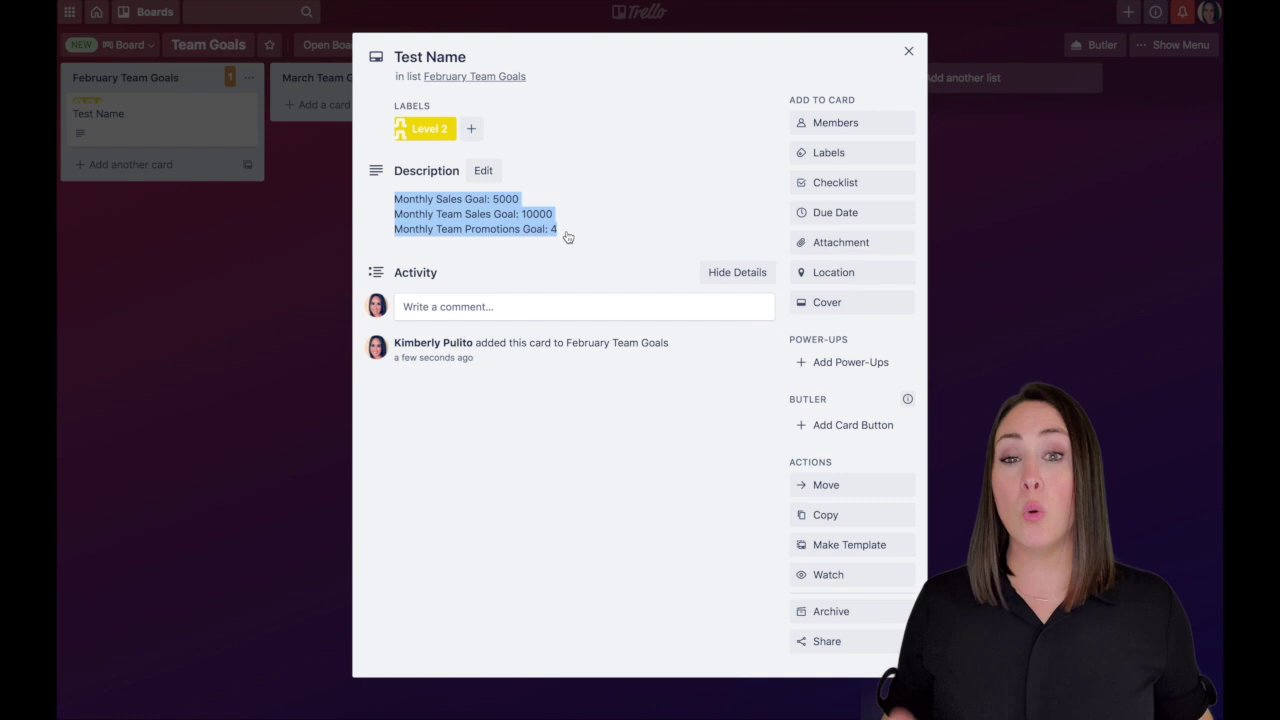
pyautogui.moveTo(397, 200); pyautogui.dragTo(569, 234)
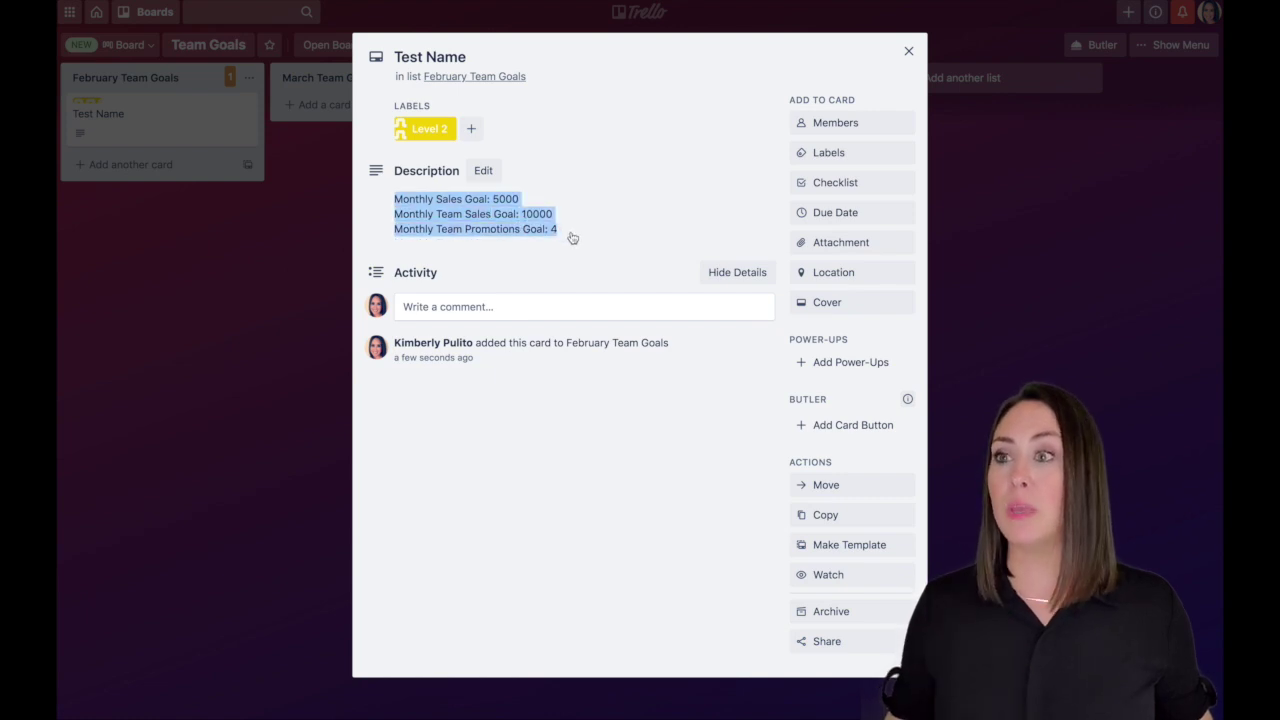
pyautogui.click(572, 235)
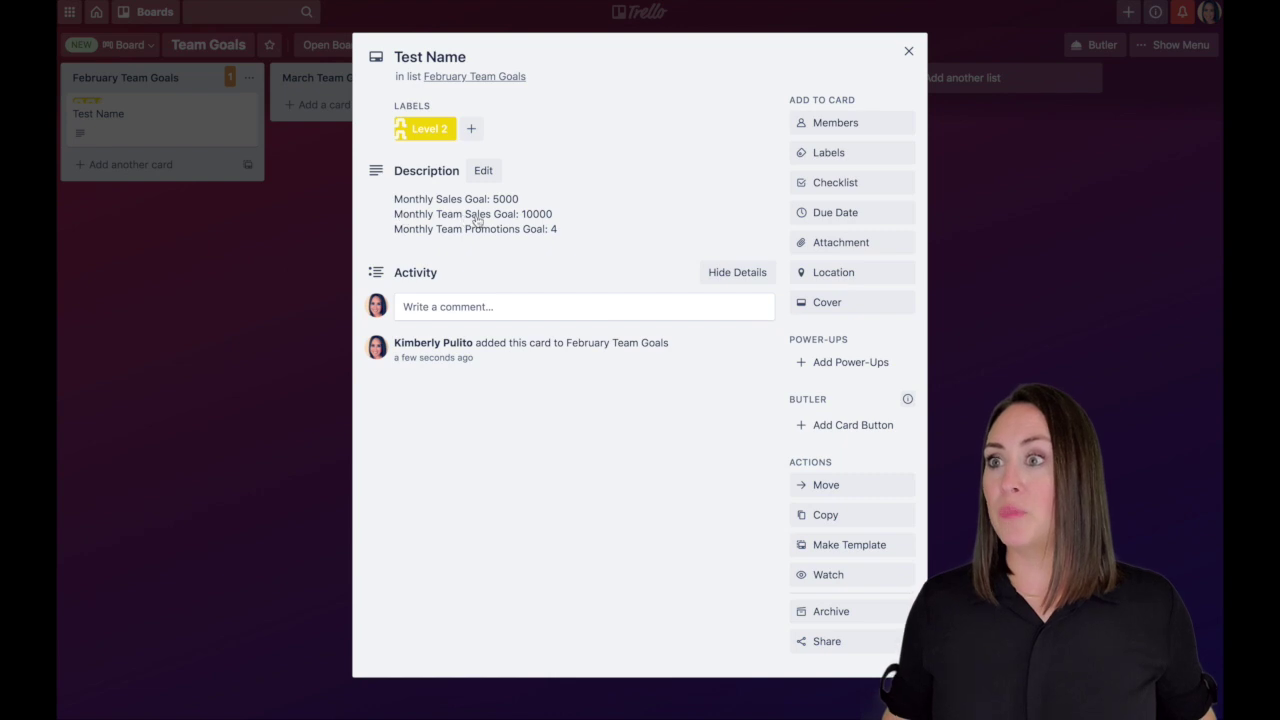
pyautogui.click(908, 51)
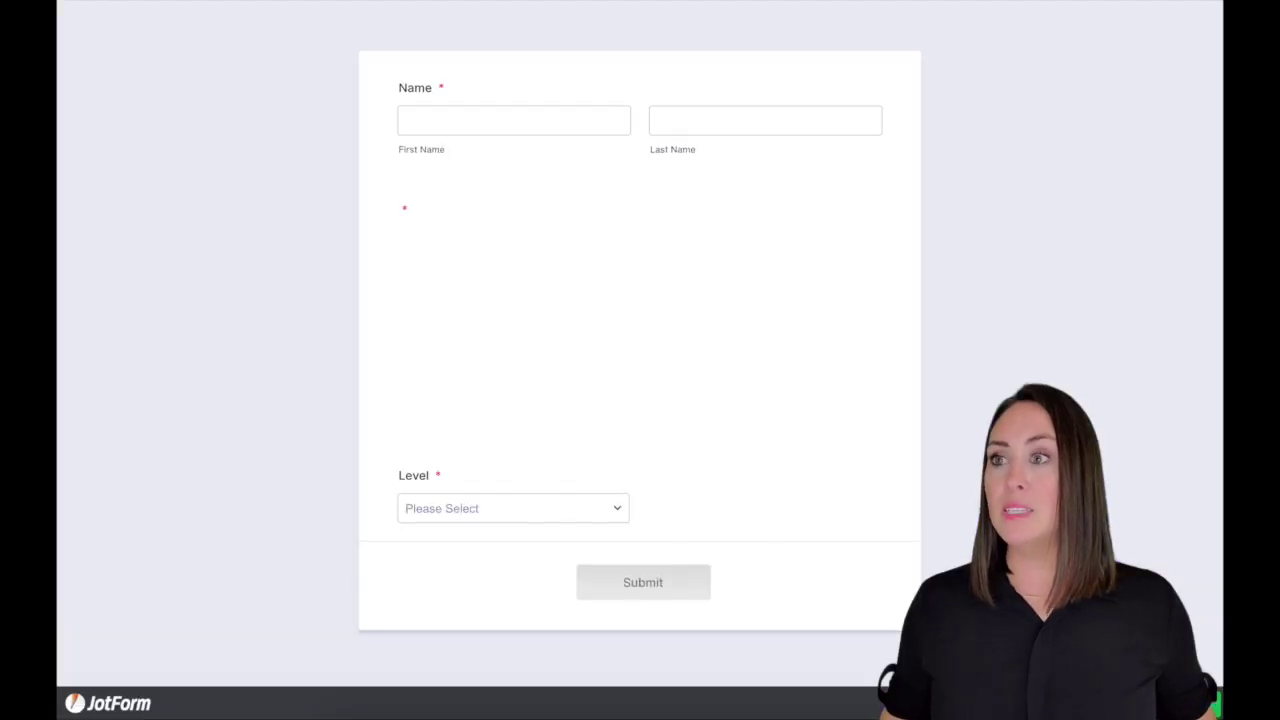
# Fill in a fresh copy of the form as Test Two with 4, 5 and 6 for the three monthly goals.
pyautogui.click(480, 151)
pyautogui.click(450, 124)
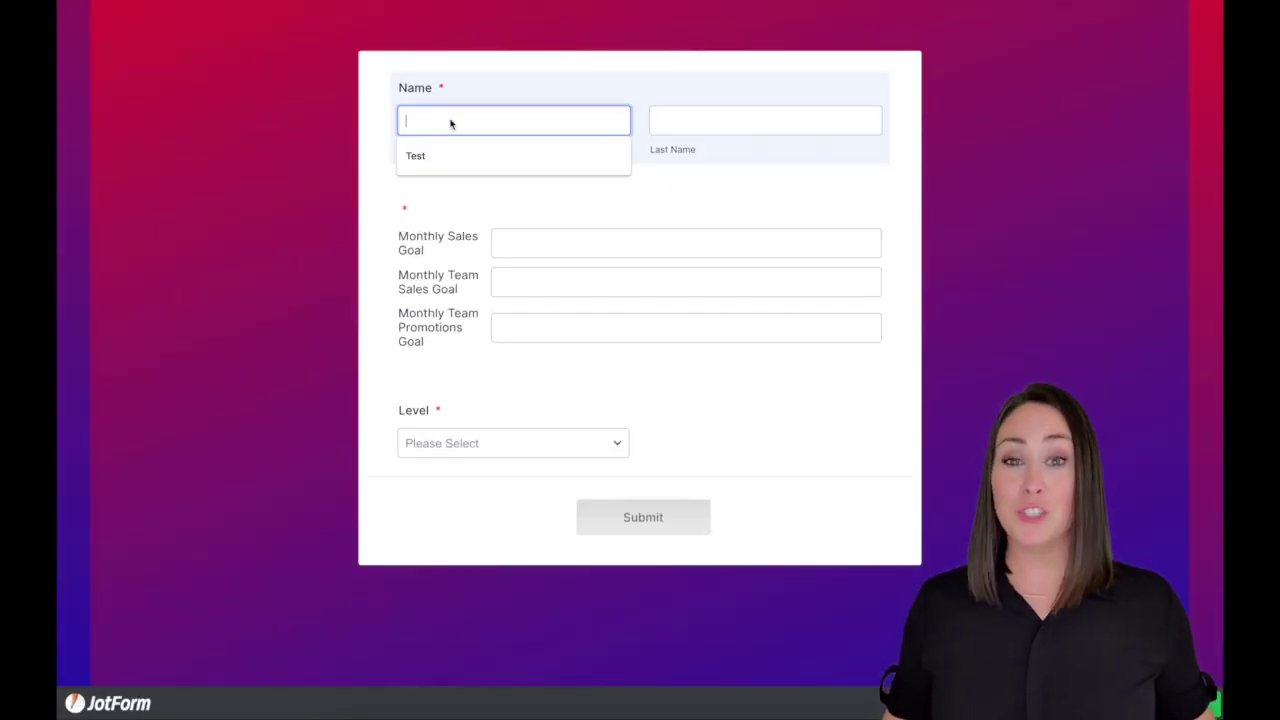
pyautogui.write('Test')
pyautogui.press('Tab')
pyautogui.write('T')
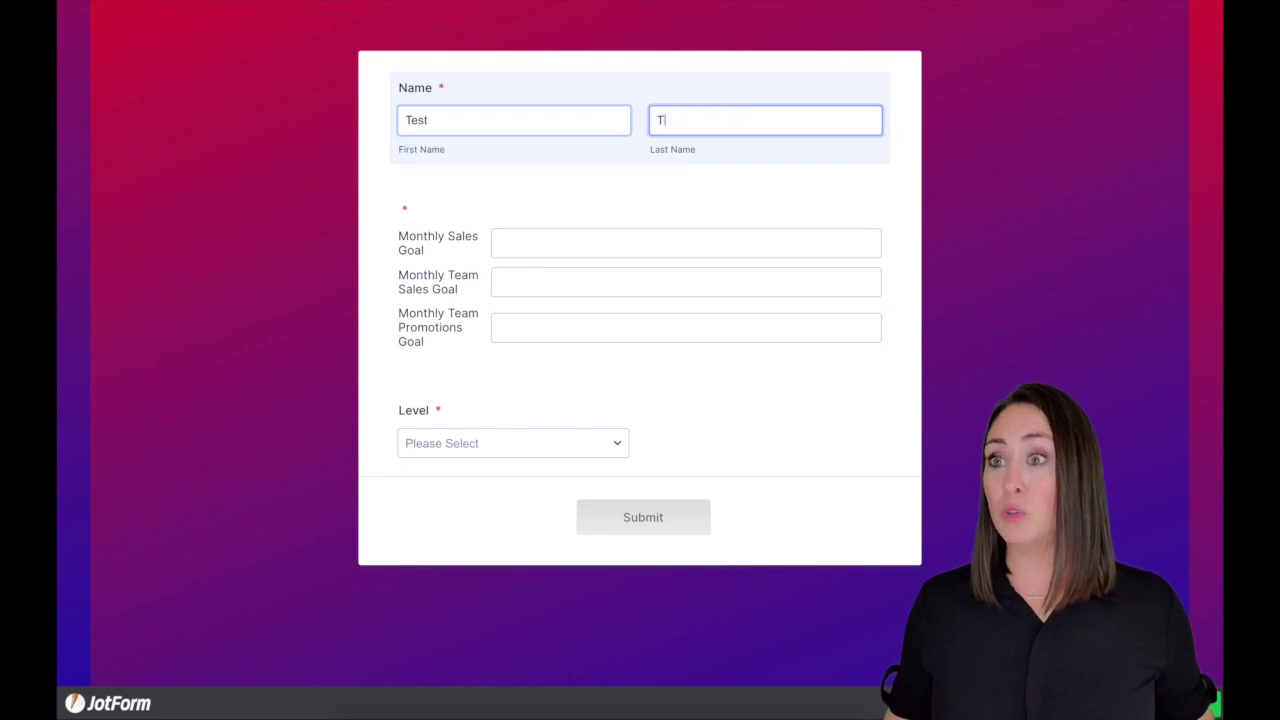
pyautogui.write('wo')
pyautogui.click(513, 120)
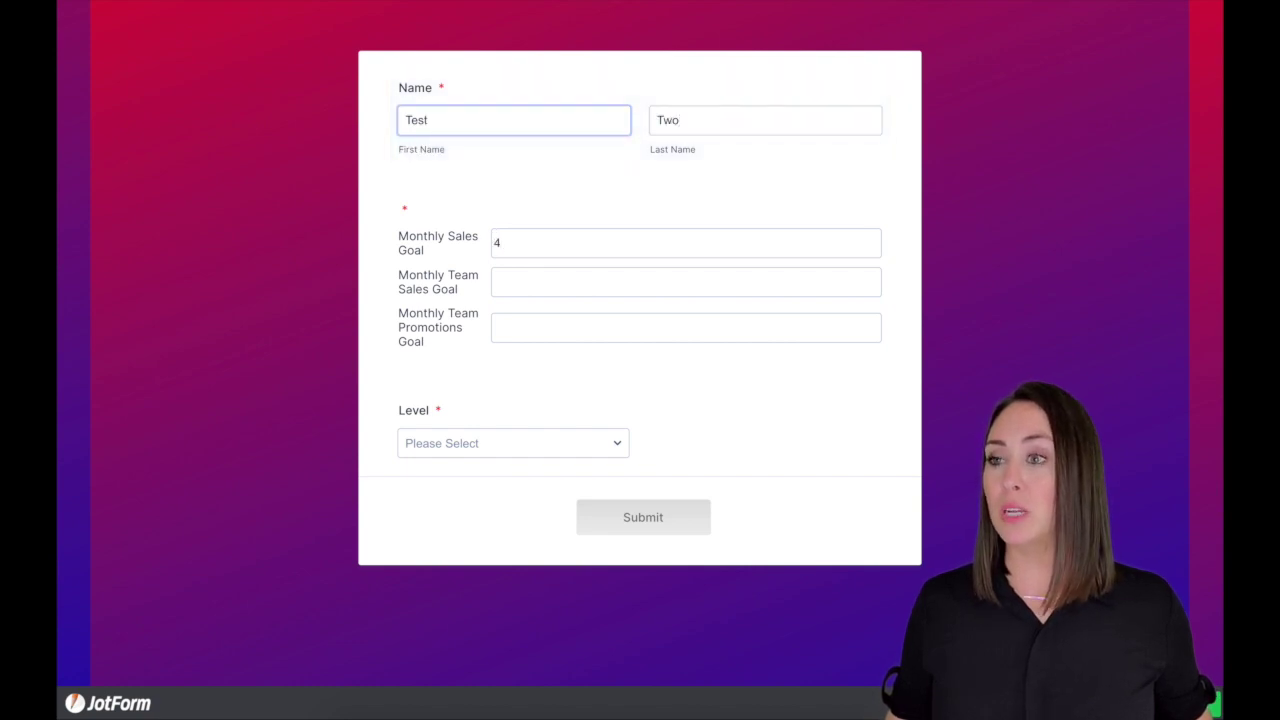
pyautogui.press('Tab')
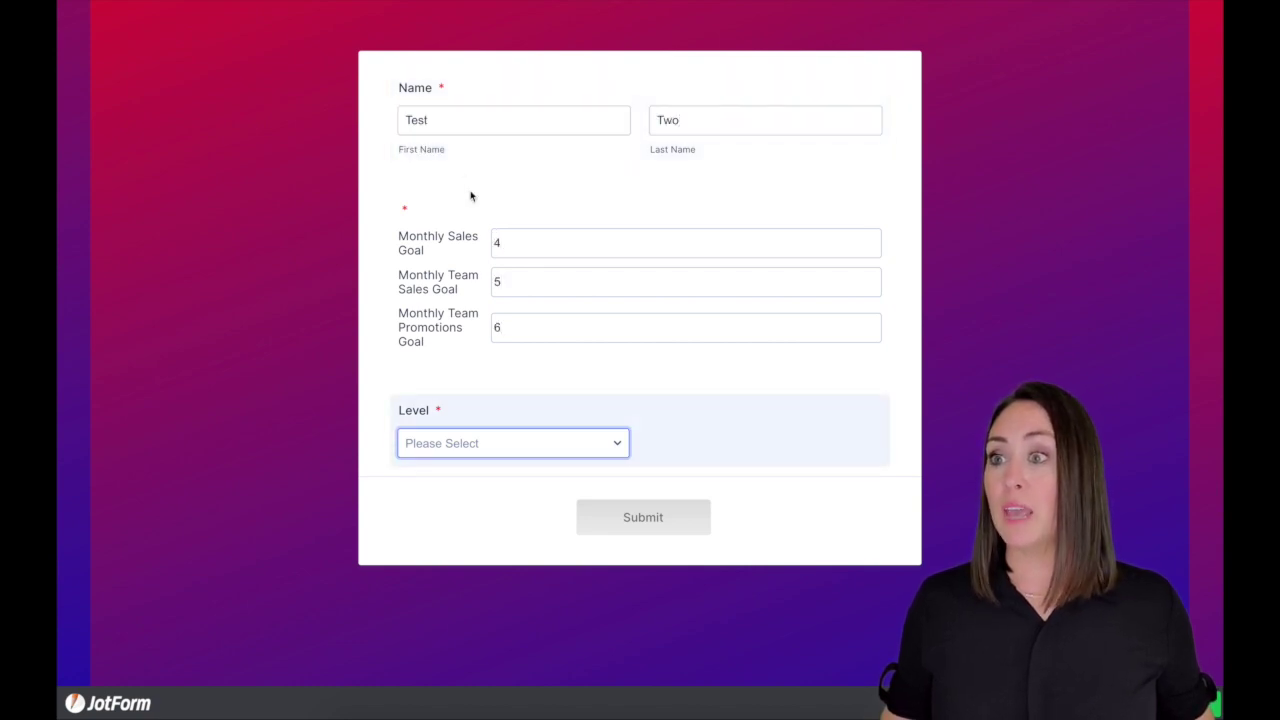
# Set the second test entry's level to Level 4 and submit the form.
pyautogui.click(608, 444)
pyautogui.click(496, 509)
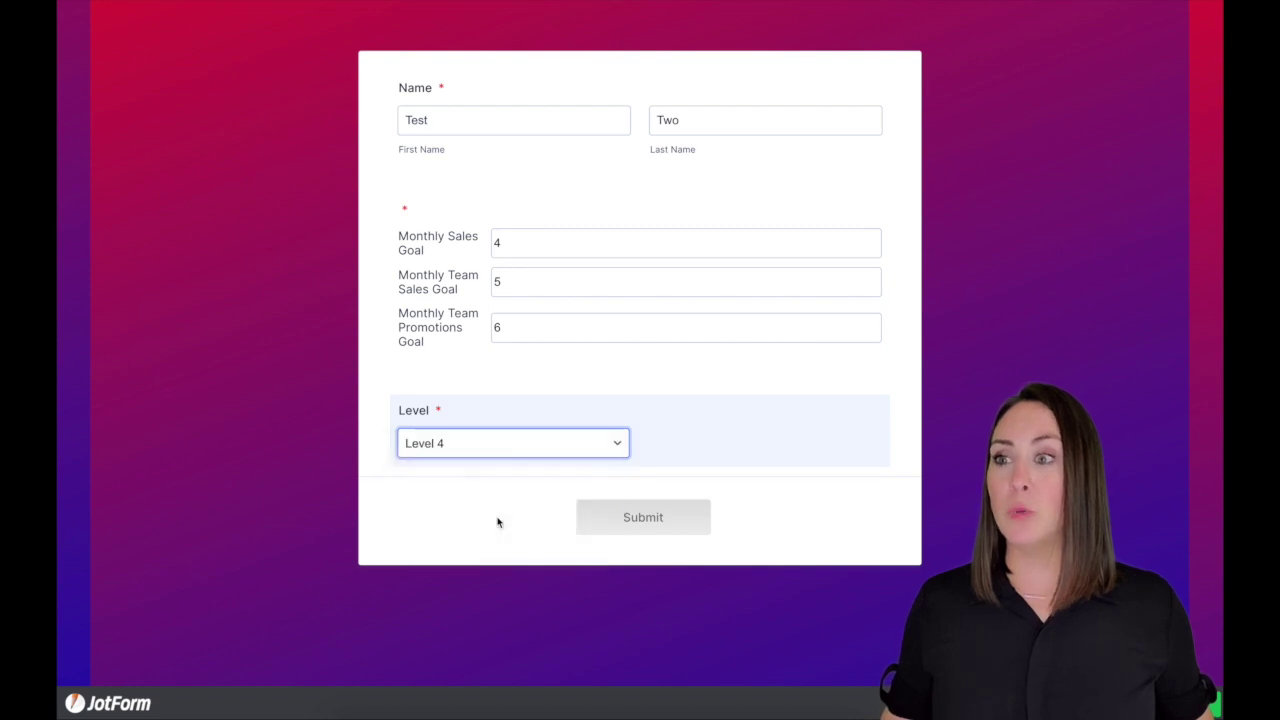
pyautogui.click(637, 524)
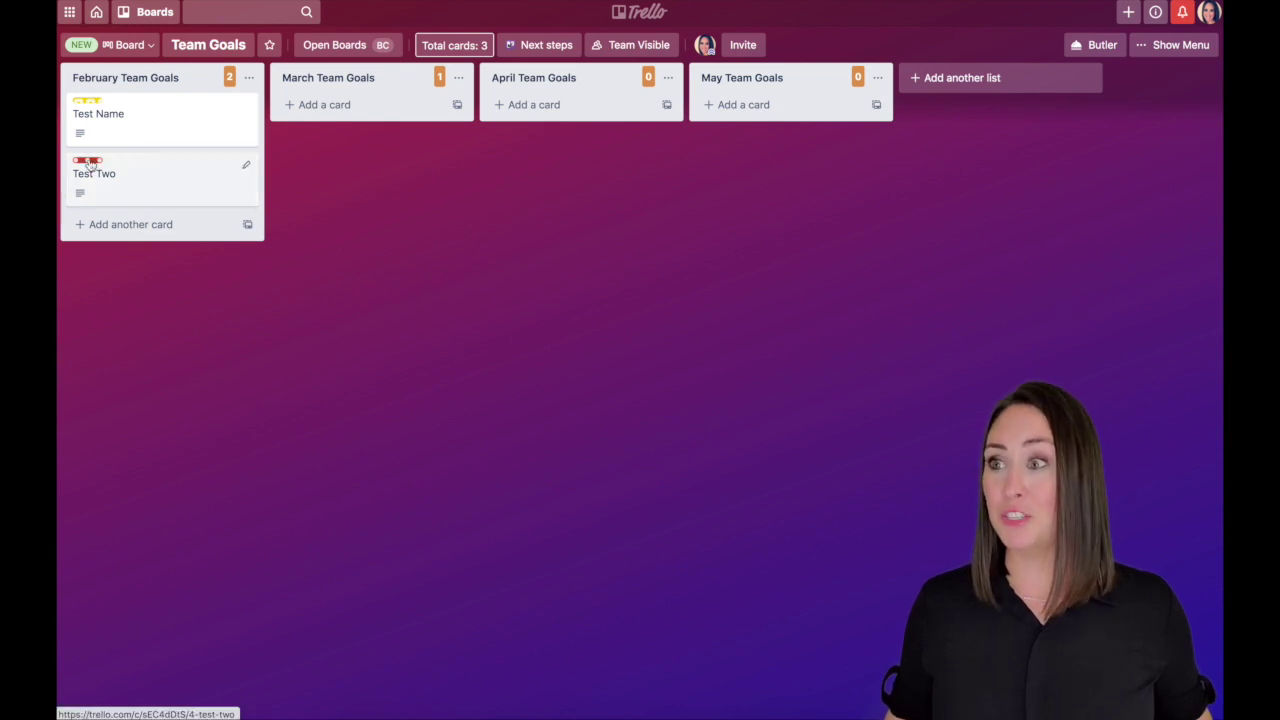
# In Trello, examine the Test Two card's label and goals description, and close the card.
pyautogui.click(202, 188)
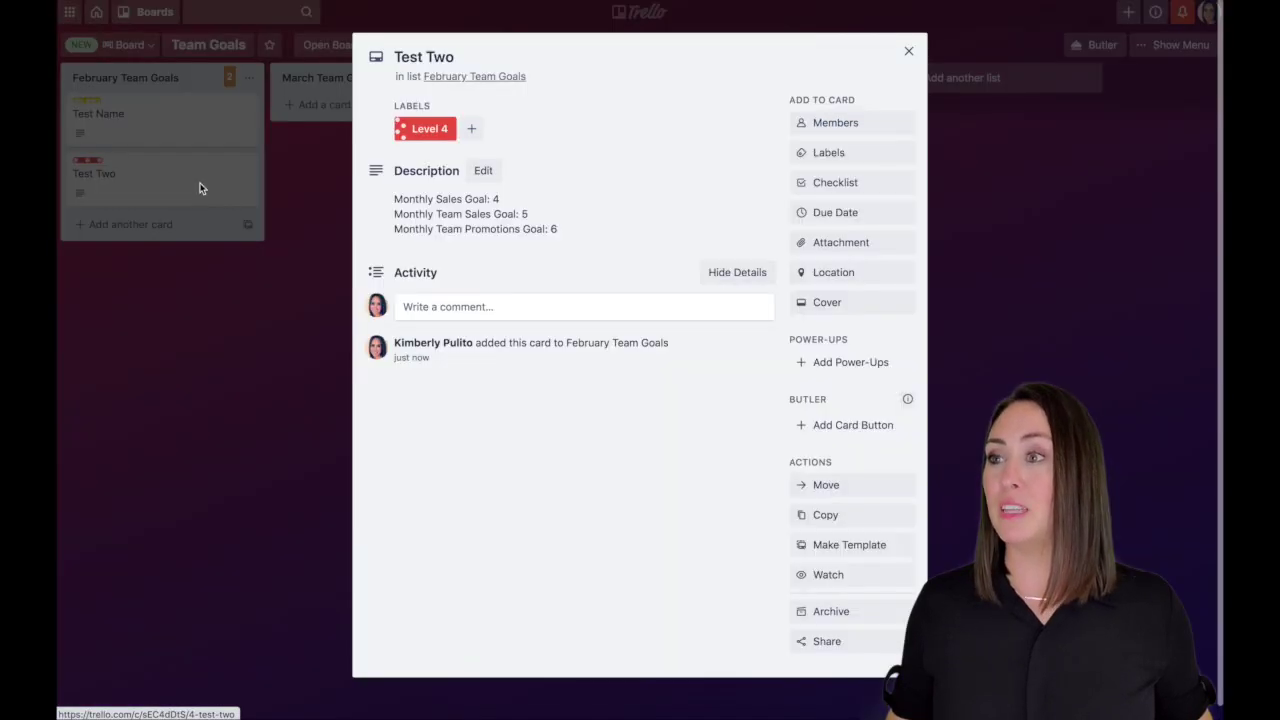
pyautogui.moveTo(394, 199); pyautogui.dragTo(573, 243)
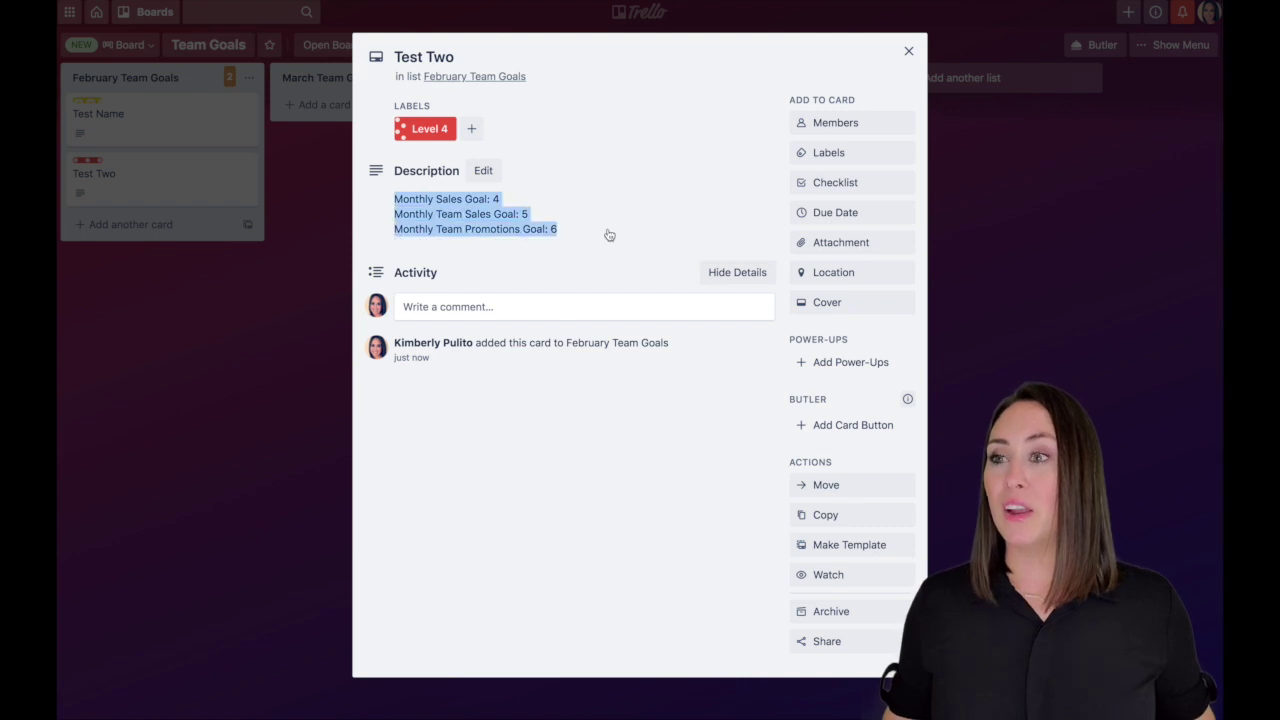
pyautogui.click(605, 234)
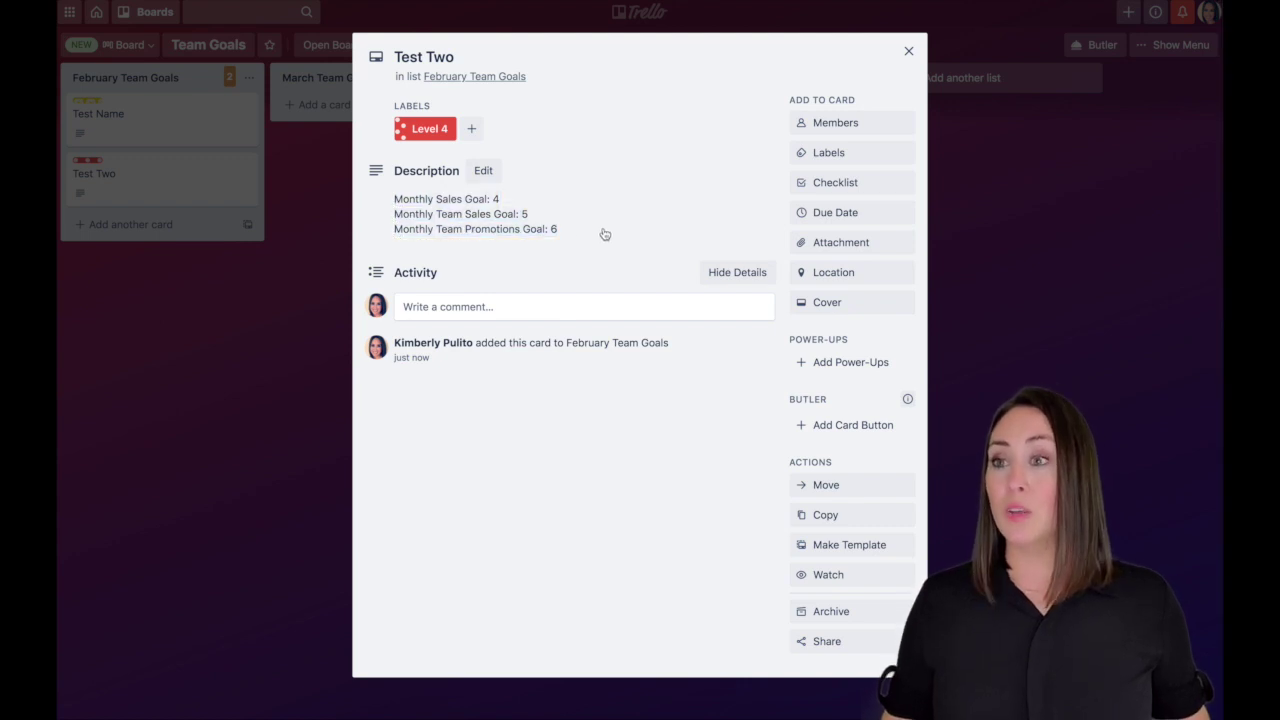
pyautogui.click(907, 52)
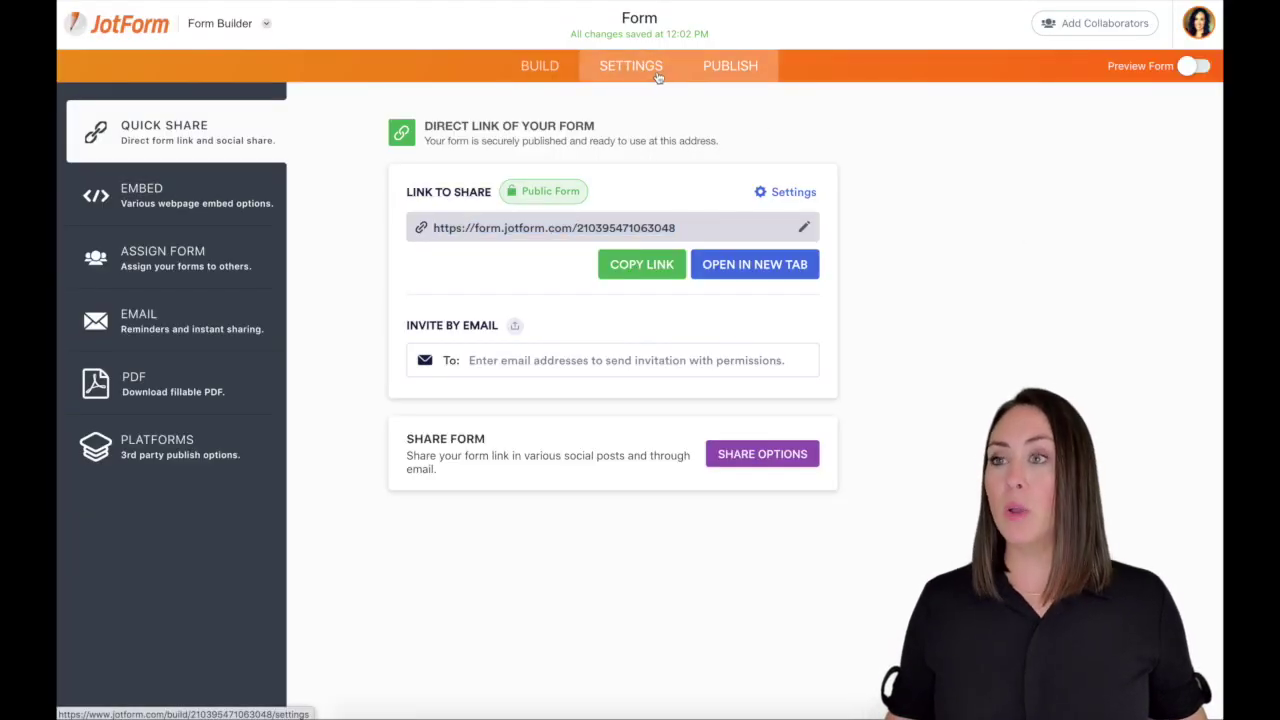
# Switch back to the JotForm builder and rename the form Monthly Goals.
pyautogui.doubleClick(638, 17)
pyautogui.write('Monthly Goals')
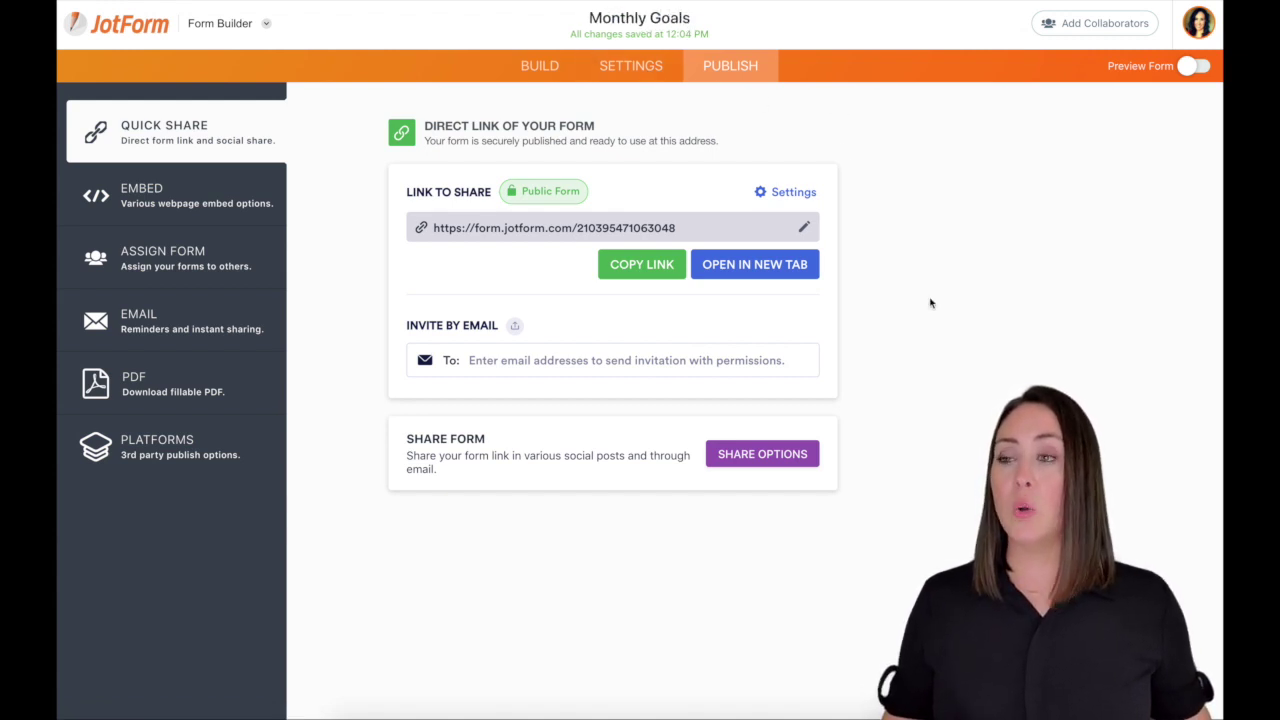
# Edit the form's Trello integration to create cards in the March Team Goals list, and save the updated integration.
pyautogui.click(631, 68)
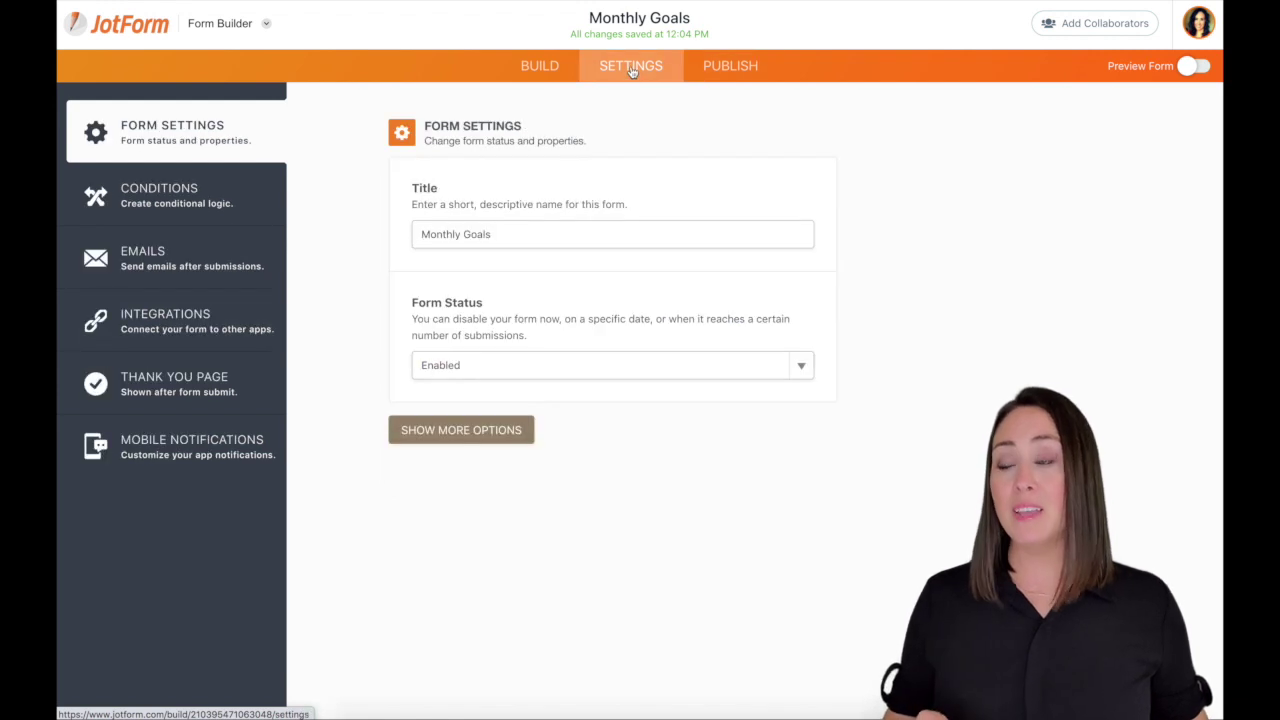
pyautogui.click(212, 321)
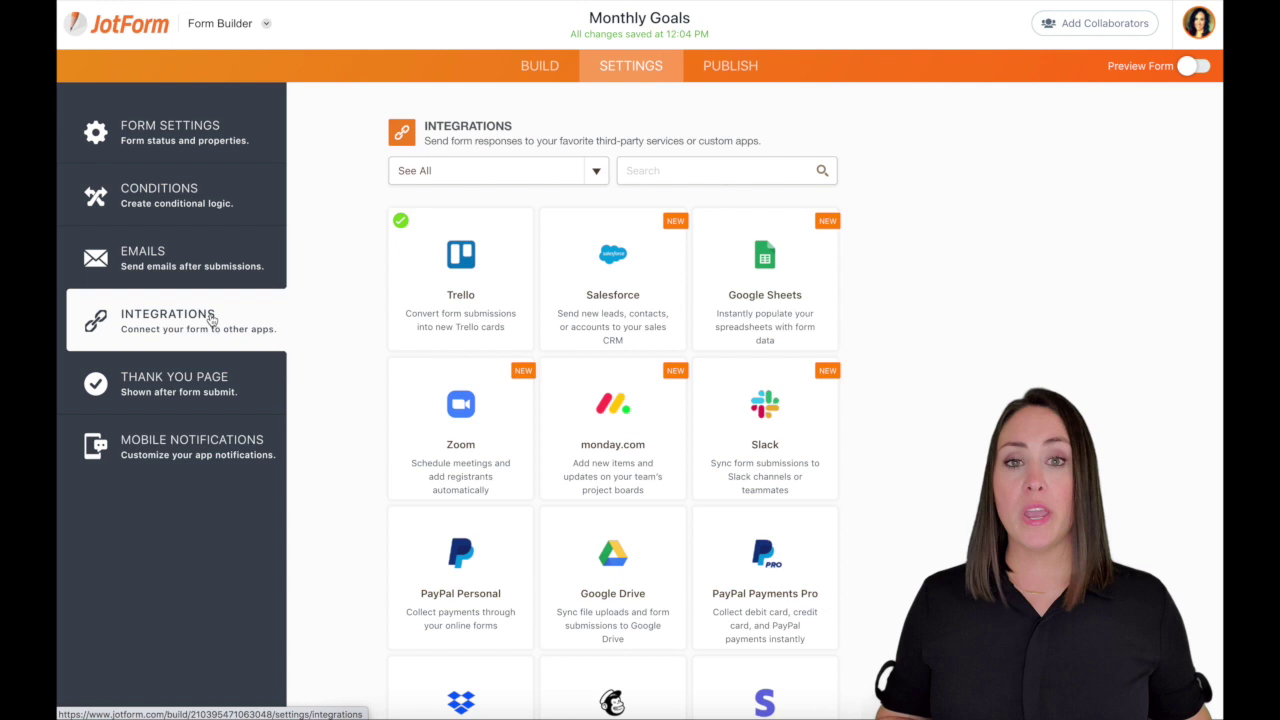
pyautogui.click(509, 270)
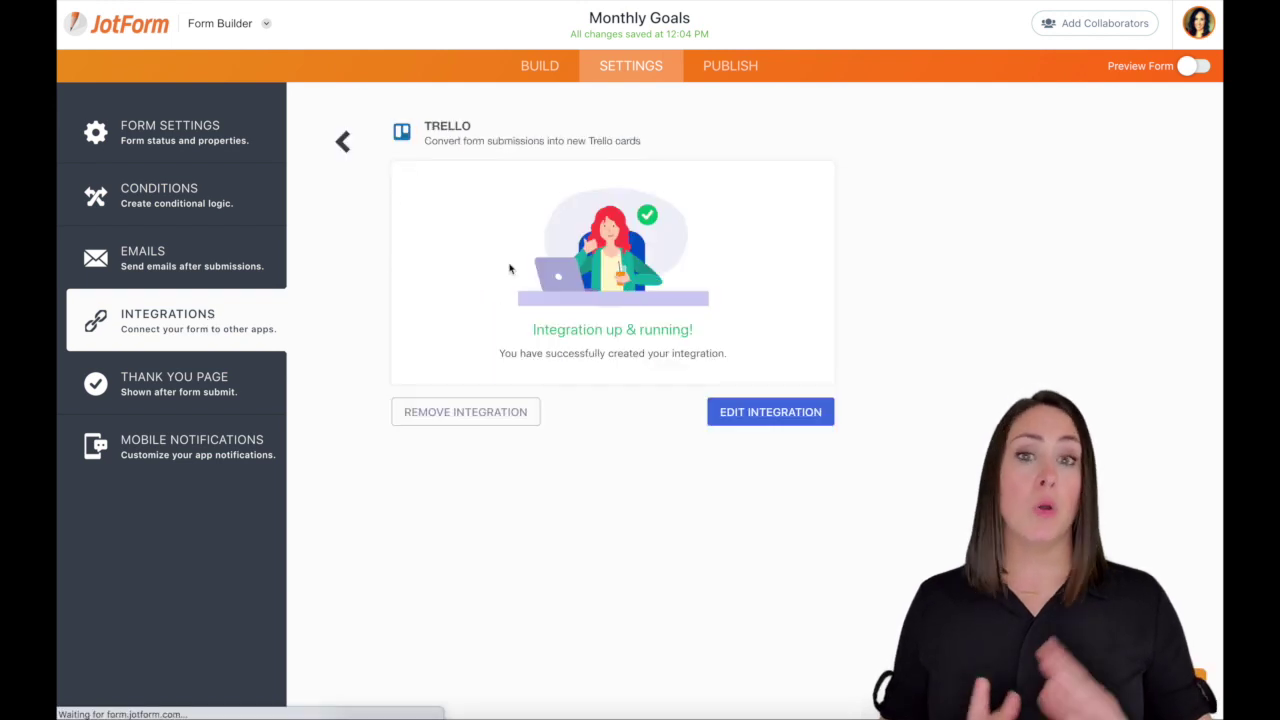
pyautogui.click(809, 415)
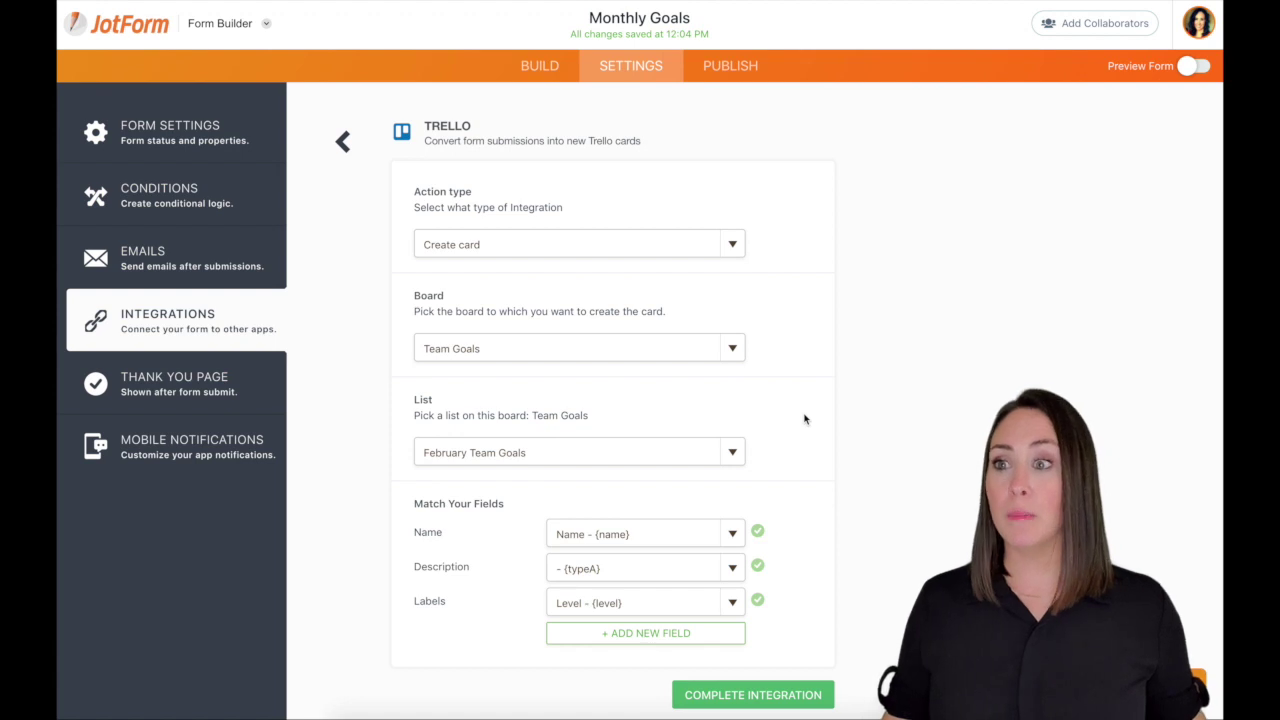
pyautogui.click(733, 455)
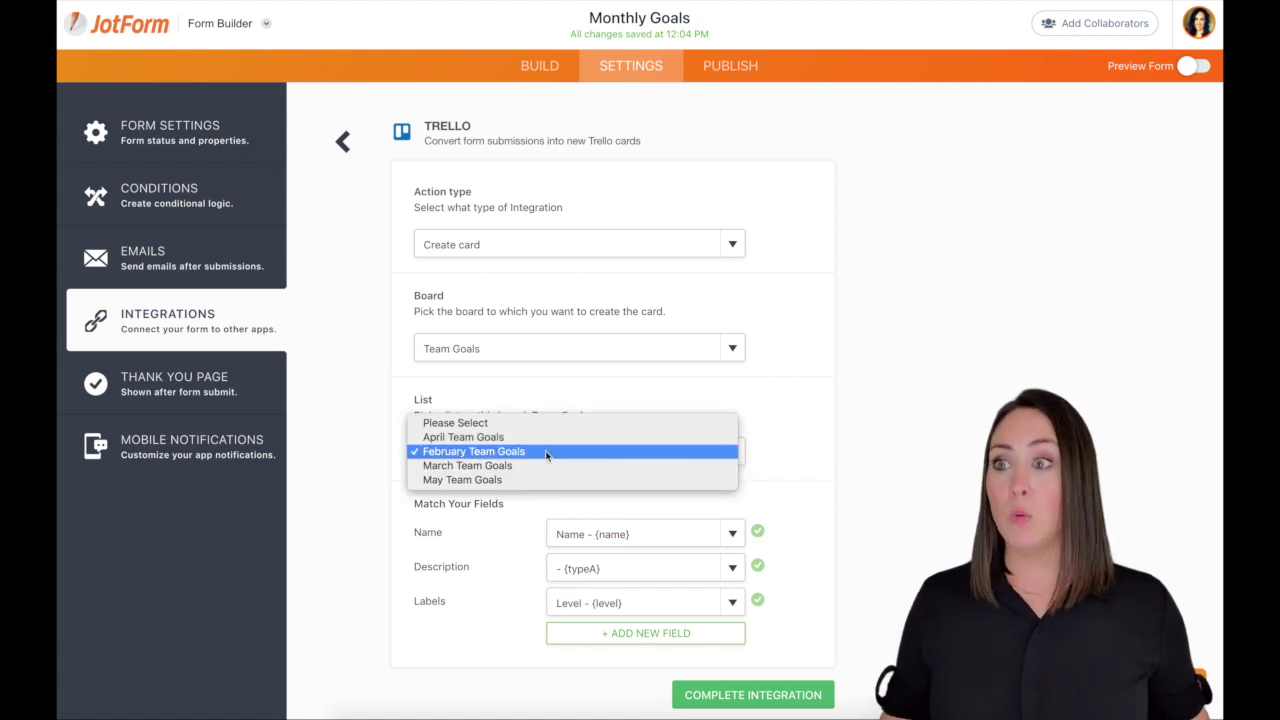
pyautogui.click(487, 466)
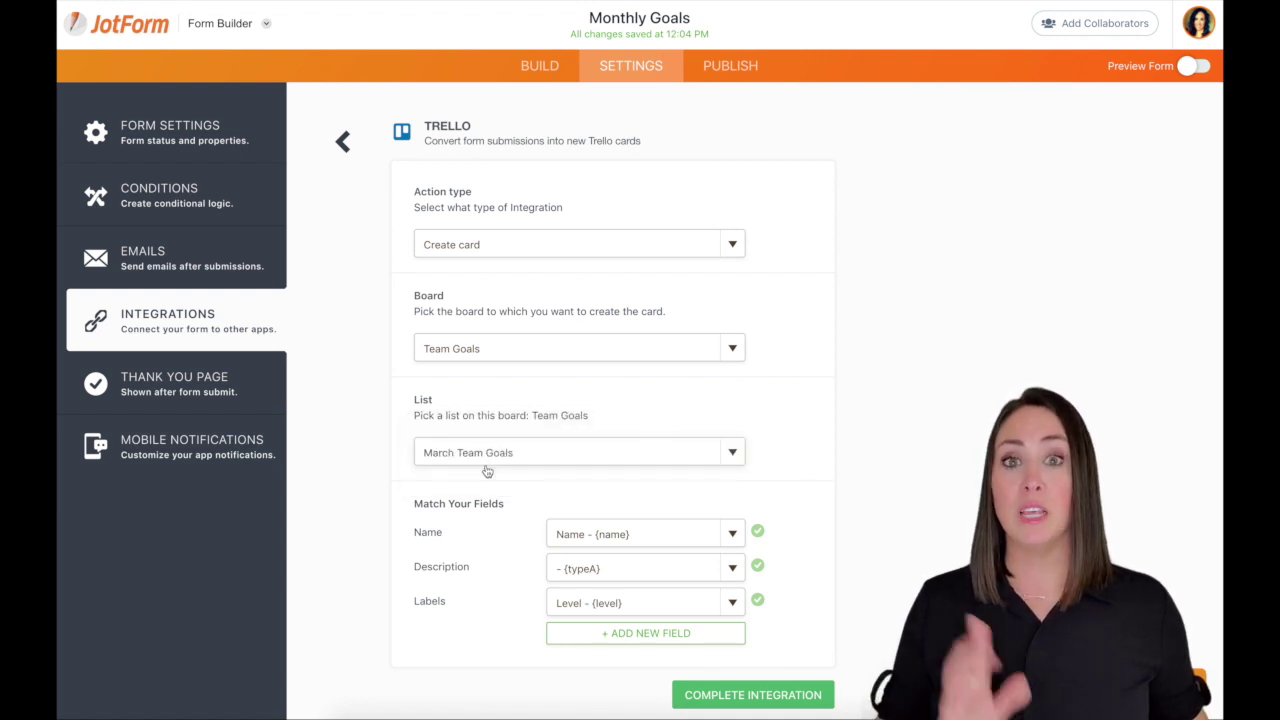
pyautogui.moveTo(567, 559)
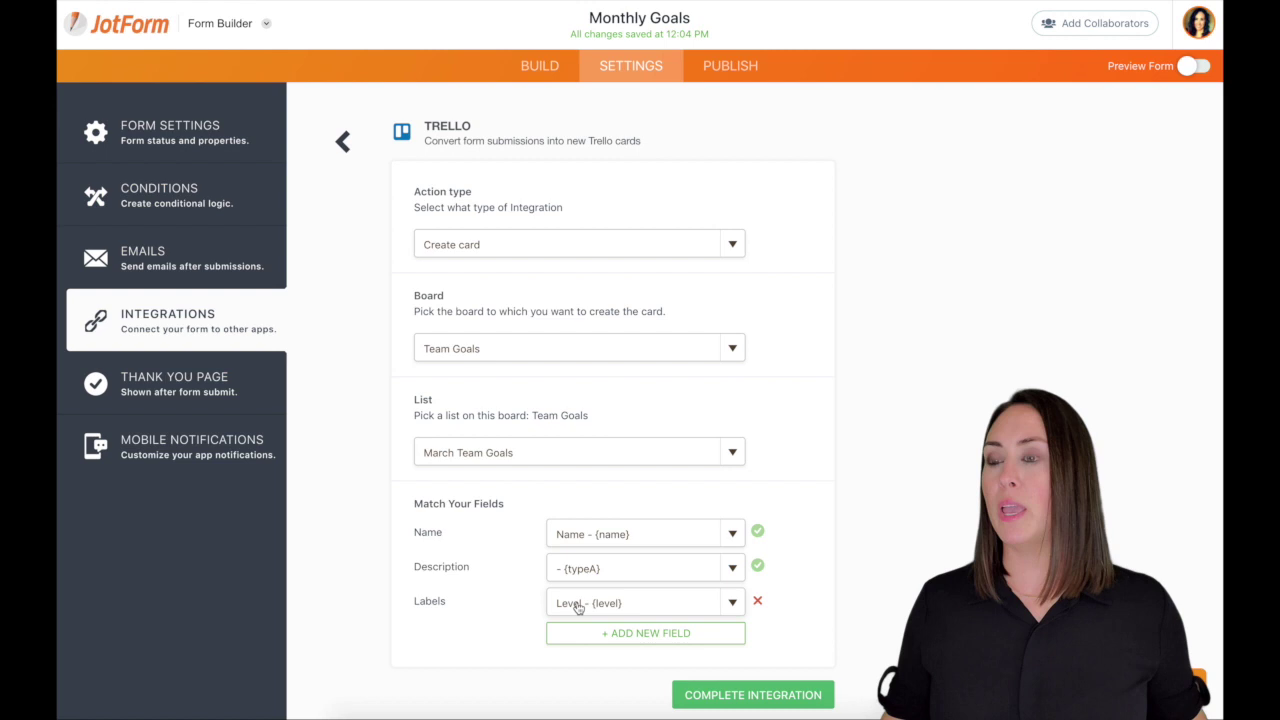
pyautogui.click(797, 700)
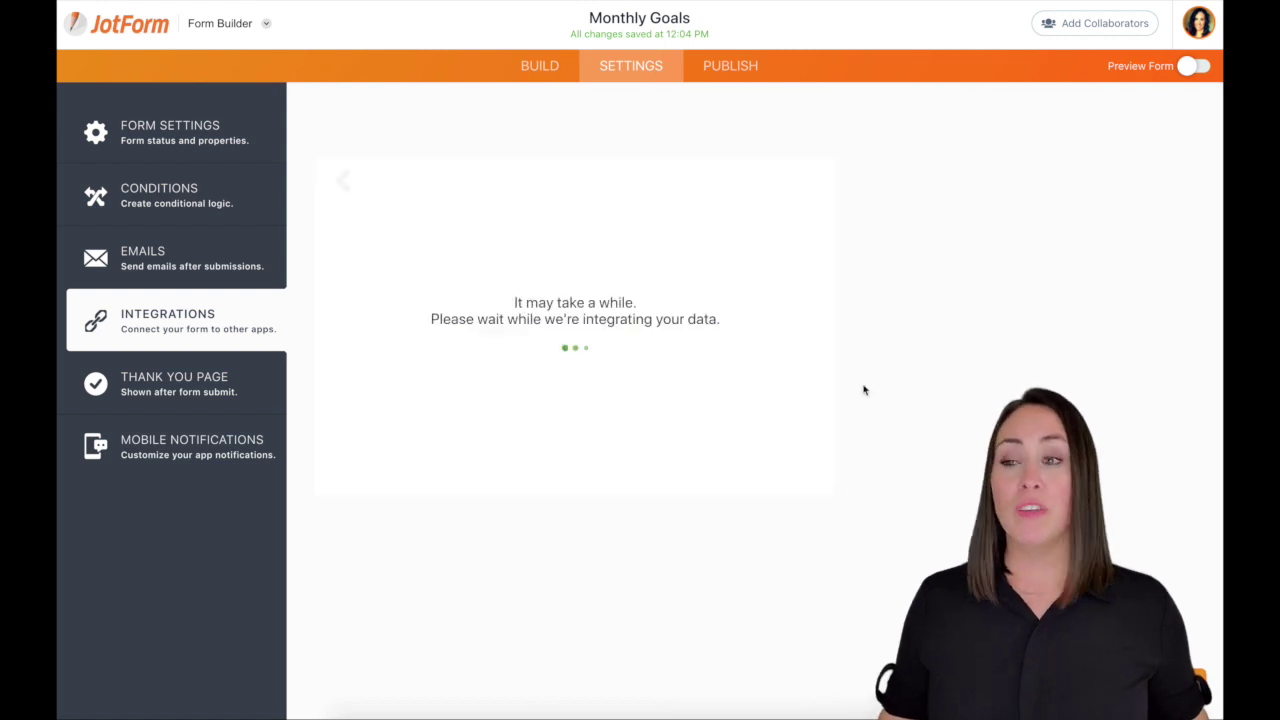
pyautogui.click(820, 416)
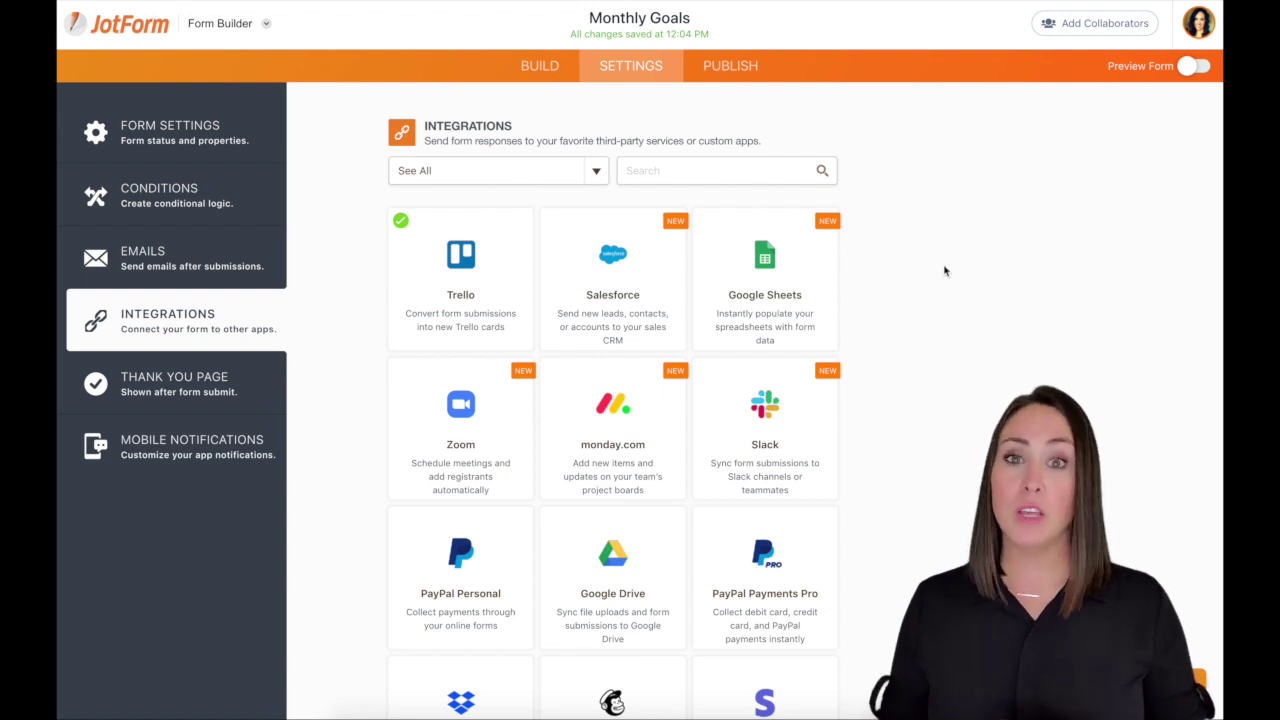
# Leave the form builder and return to the My Forms page.
pyautogui.click(127, 24)
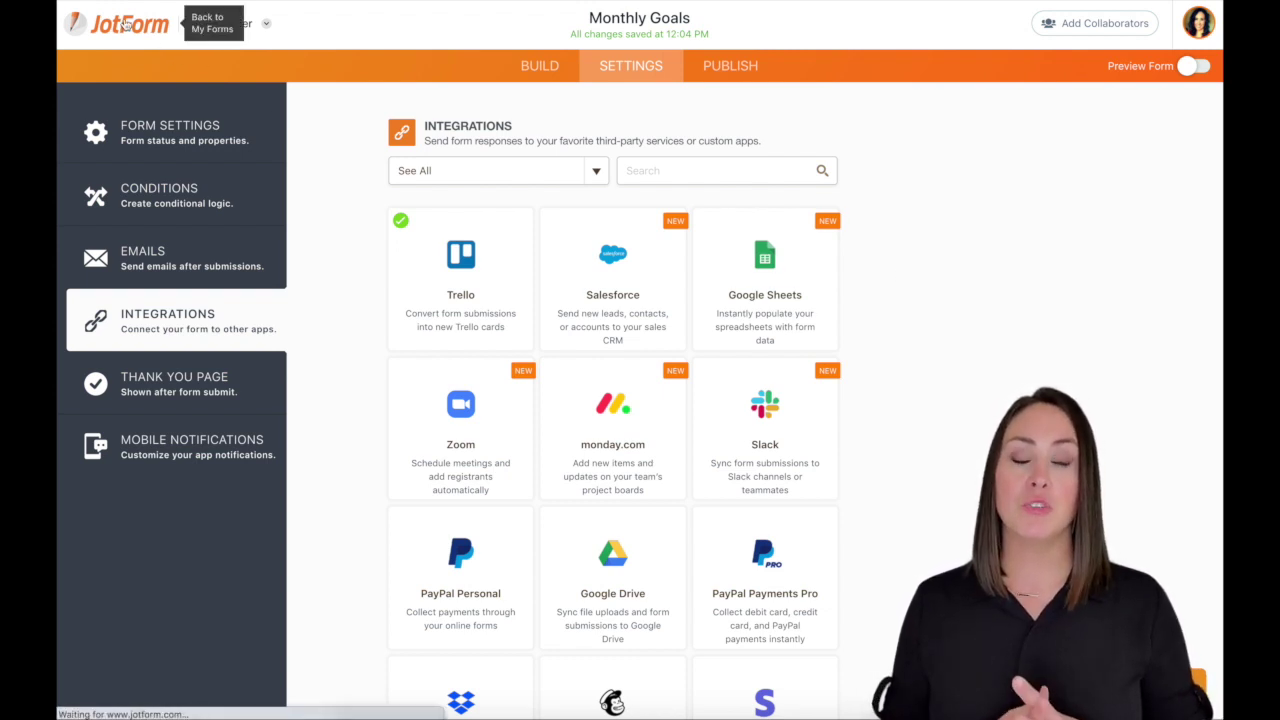